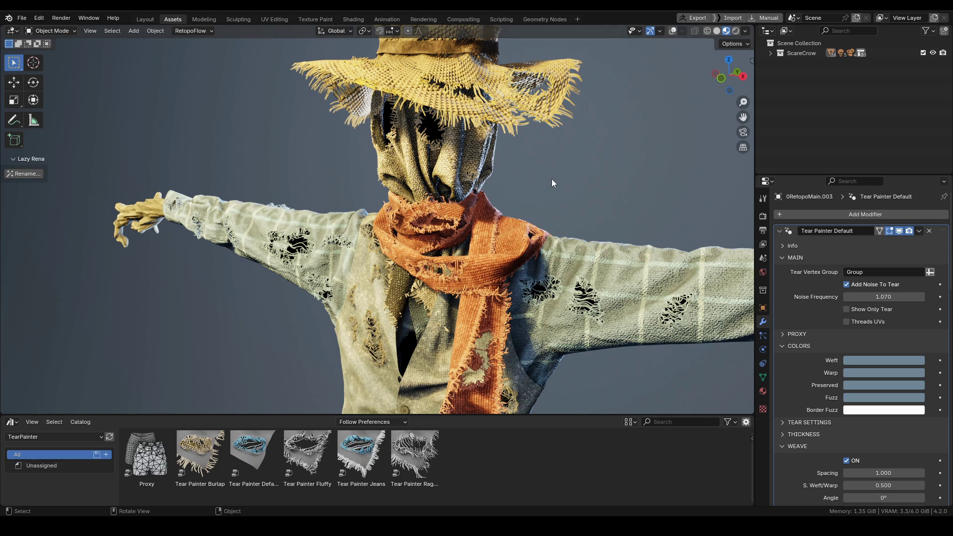
- Examine the torn fabric on the scarecrow's scarf, jacket and sleeves from several angles and distances
mouse_move(546, 268)
shift+middle_down()
mouse_move(545, 291)
mouse_move(557, 273)
shift+middle_up()
shift+middle_drag(521, 308, 507, 168)
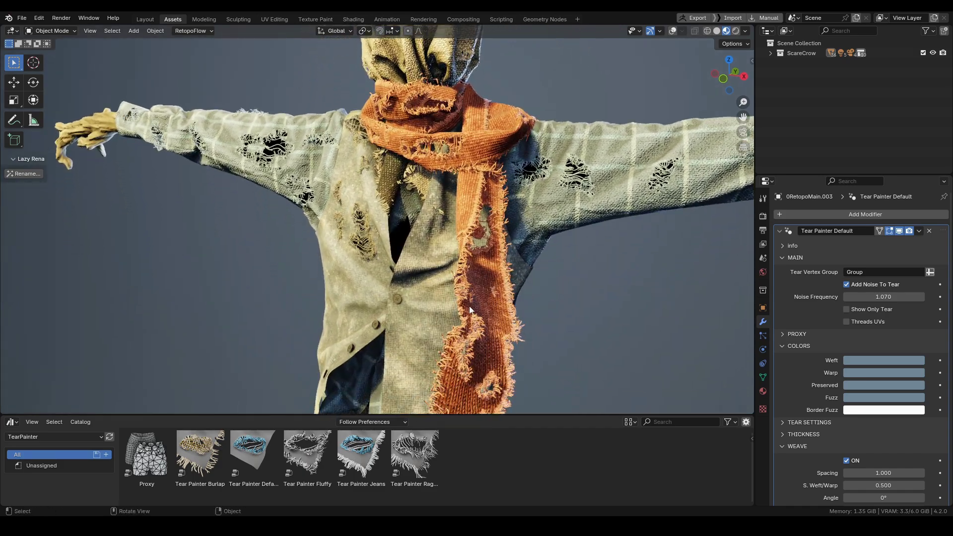
shift+middle_drag(409, 197, 458, 246)
ctrl+middle_drag(418, 310, 425, 204)
middle_drag(485, 249, 474, 263)
middle_drag(341, 187, 493, 241)
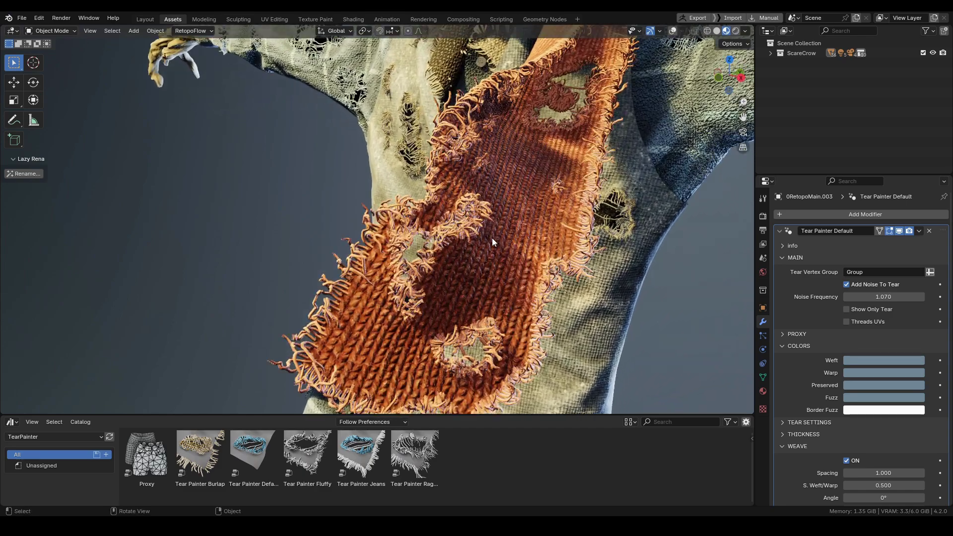
middle_drag(542, 186, 454, 191)
scroll(501, 208, down, 5)
shift+middle_drag(557, 227, 519, 220)
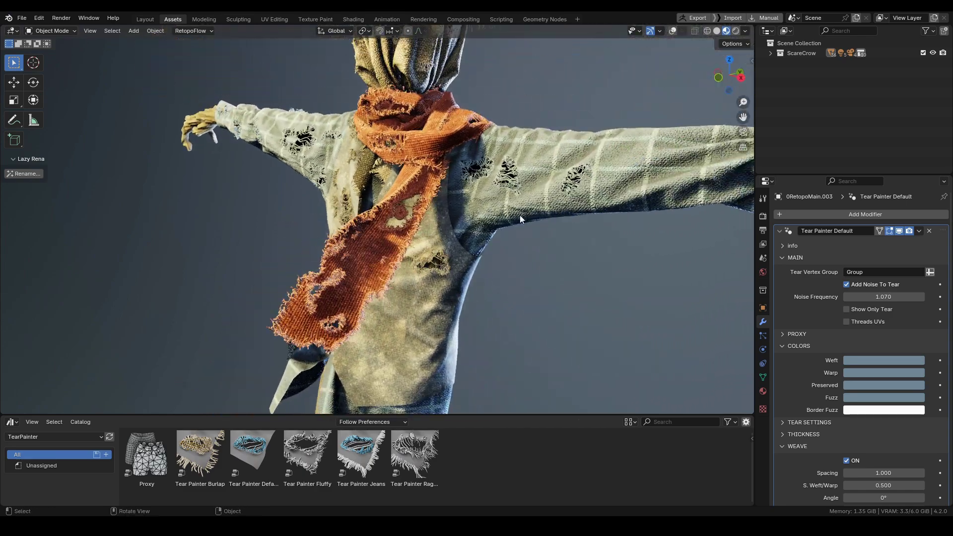
scroll(584, 278, down, 3)
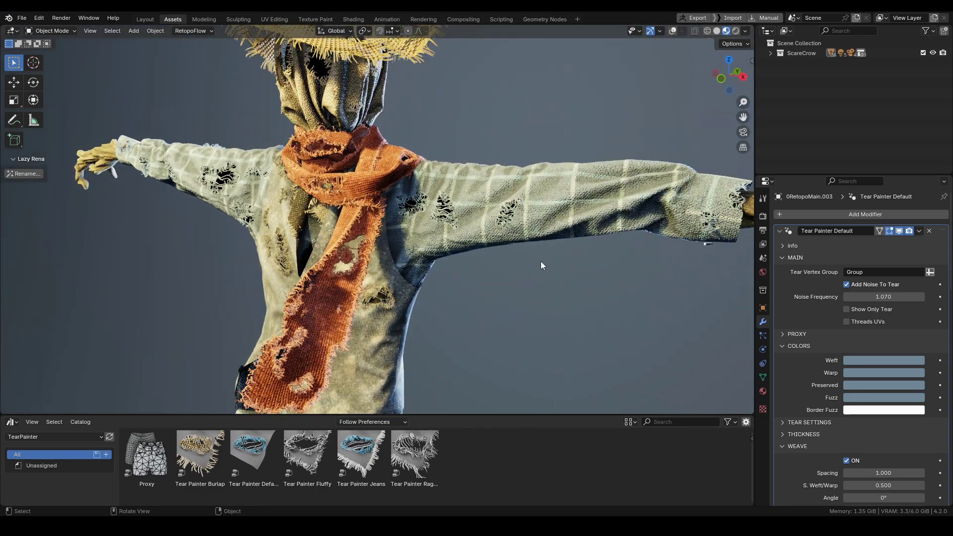
- Paint another tear across the scarecrow's outstretched plaid sleeve in Weight Paint with an 85 px brush, and return to Object Mode
mouse_move(547, 233)
middle_down()
mouse_move(455, 276)
mouse_move(492, 300)
mouse_move(496, 291)
mouse_move(481, 302)
mouse_move(565, 360)
middle_up()
key(ctrl+Tab)
click(516, 320)
shift+middle_drag(510, 309, 486, 353)
ctrl+middle_drag(486, 353, 496, 277)
key(f)
click(508, 247)
mouse_move(515, 223)
mouse_down()
mouse_move(500, 231)
mouse_move(526, 238)
mouse_move(520, 260)
mouse_move(496, 243)
mouse_move(407, 248)
mouse_move(471, 261)
mouse_up()
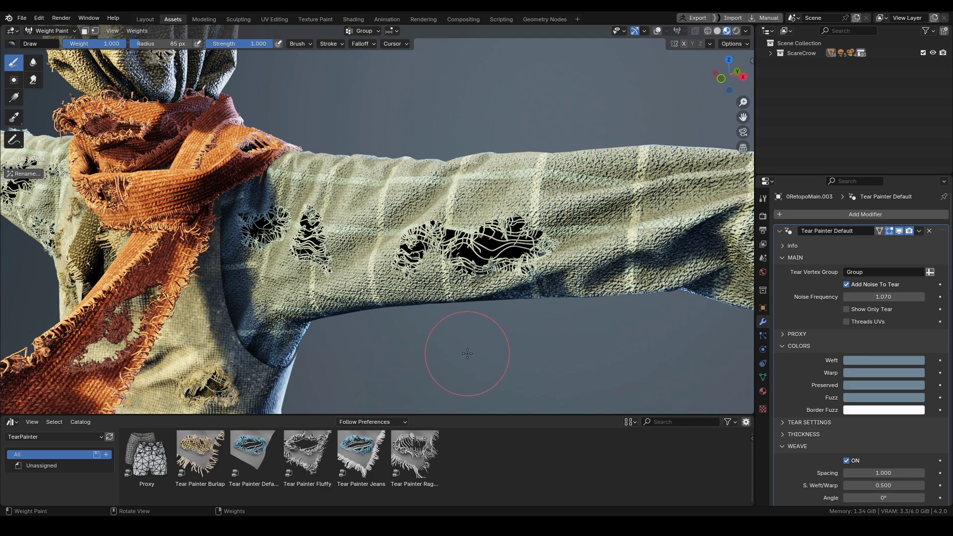
shift+middle_drag(475, 357, 560, 337)
ctrl+middle_drag(491, 223, 492, 263)
mouse_move(461, 233)
shift+middle_down()
mouse_move(526, 279)
mouse_move(555, 257)
mouse_move(576, 258)
shift+middle_up()
key(ctrl+Tab)
click(462, 272)
- Select the Jeans shorts object
mouse_move(582, 211)
middle_down()
mouse_move(549, 212)
mouse_move(588, 210)
middle_up()
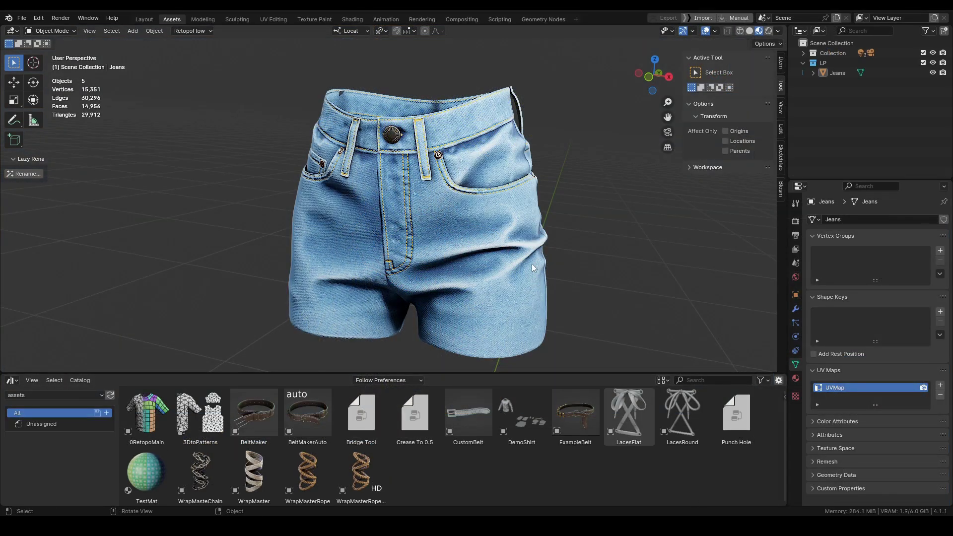
click(528, 260)
middle_drag(529, 261, 495, 251)
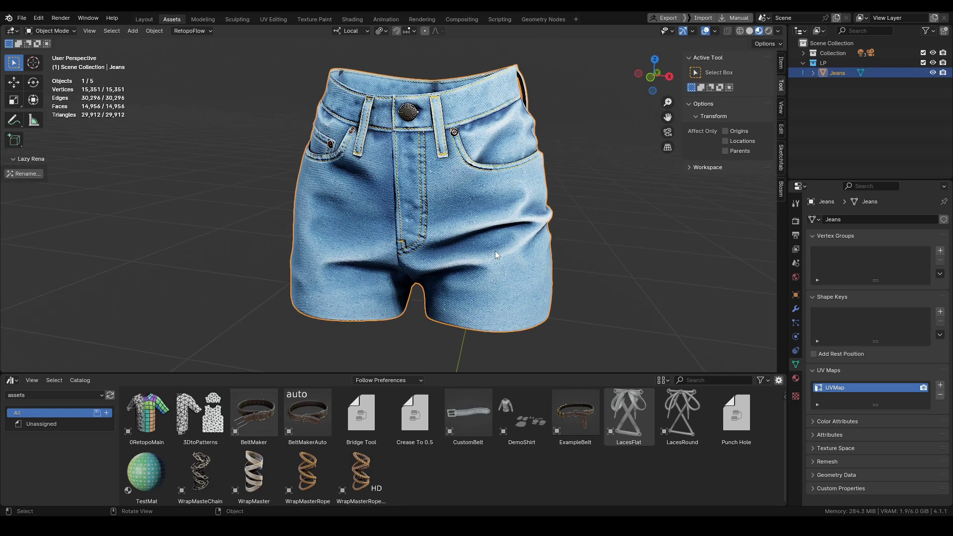
- Open the Preferences window at the asset library file paths and place it over the viewport
click(17, 381)
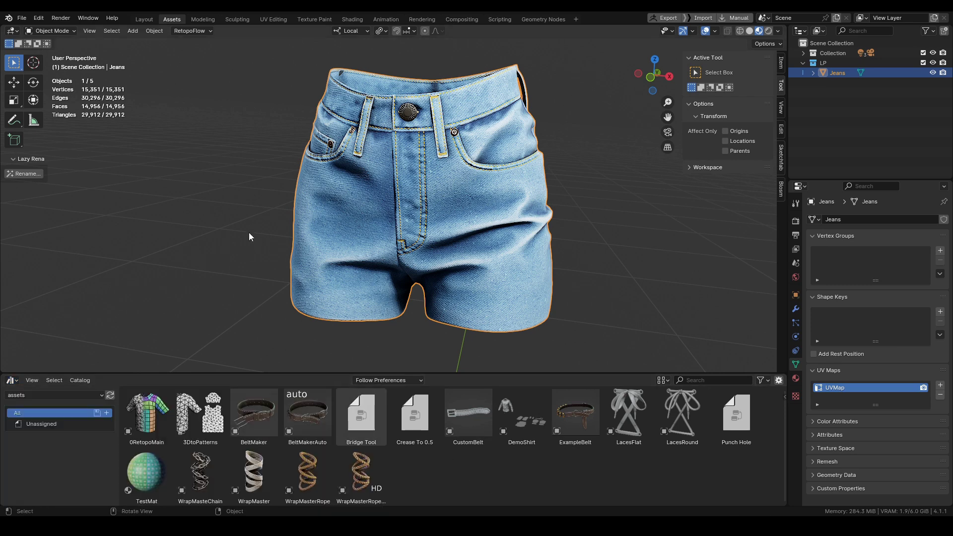
click(30, 18)
mouse_move(34, 17)
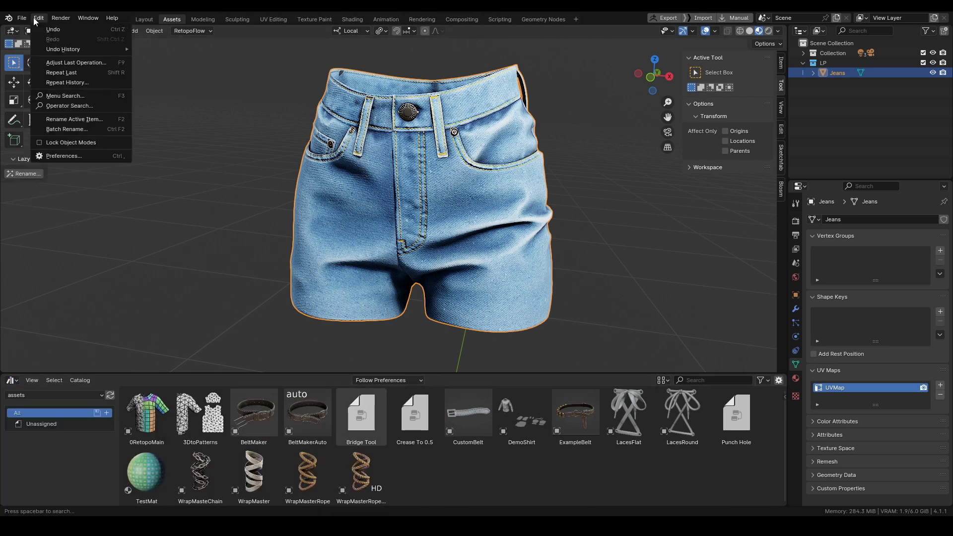
click(54, 155)
drag(135, 22, 208, 65)
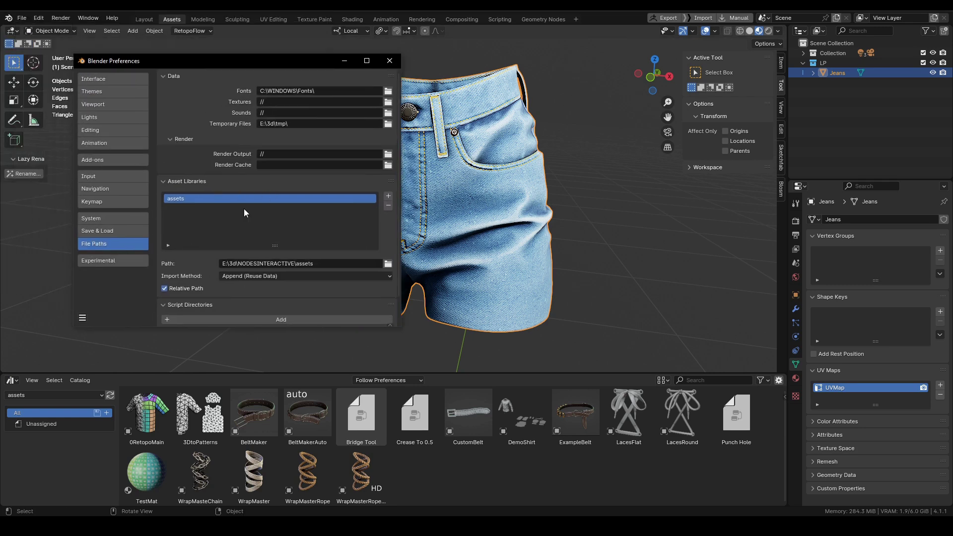
- Switch to File Explorer and copy the path of the TearPainter folder
click(204, 526)
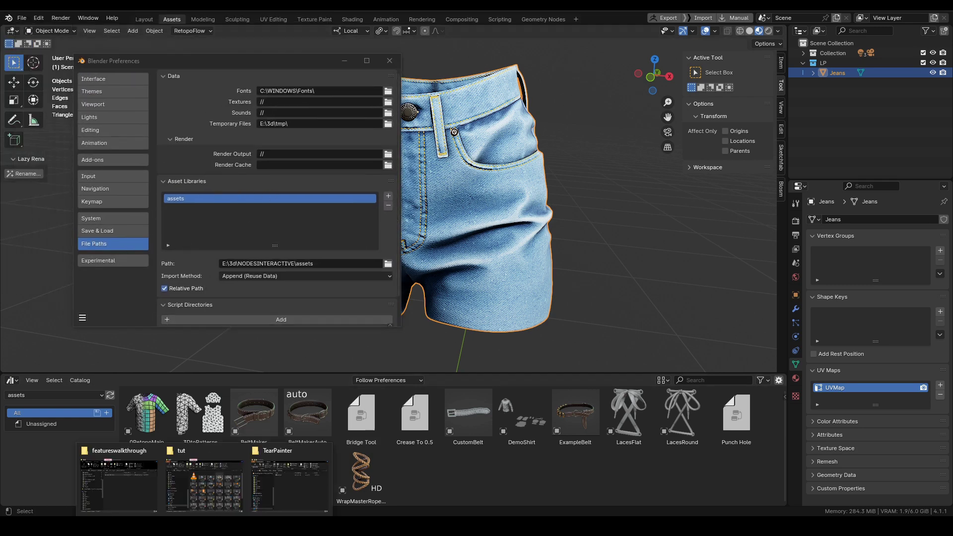
click(291, 496)
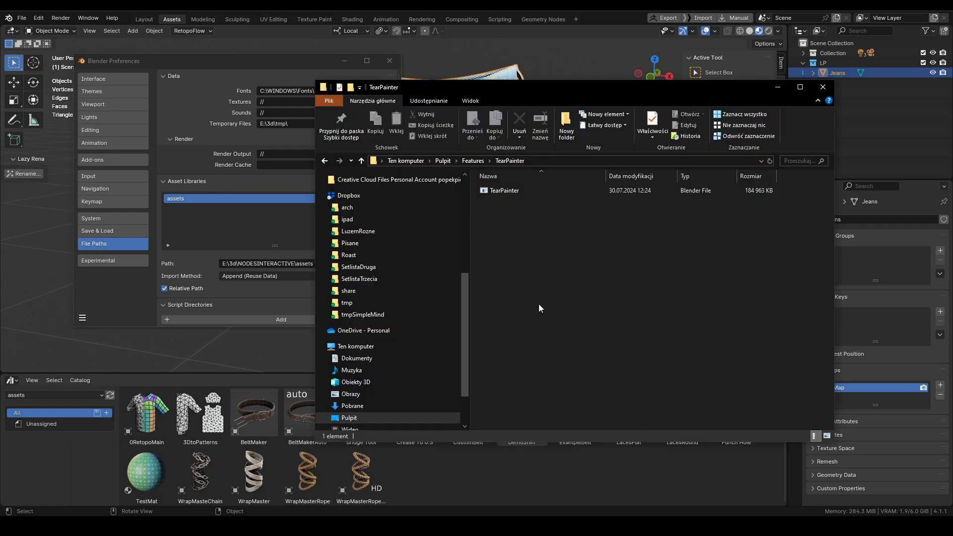
click(543, 164)
key(ctrl+c)
- Add the TearPainter folder as a new asset library using the copied path
click(256, 220)
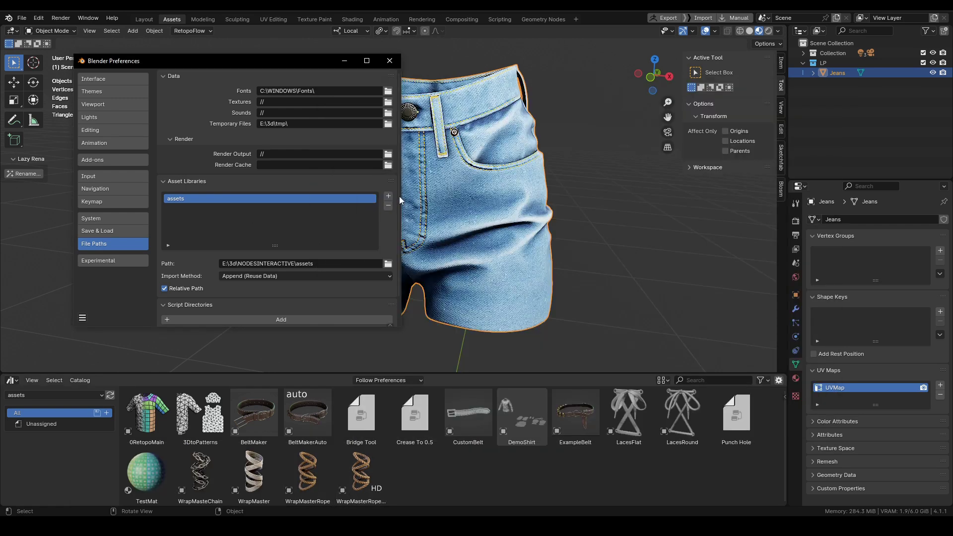
click(388, 197)
click(300, 74)
key(ctrl+v)
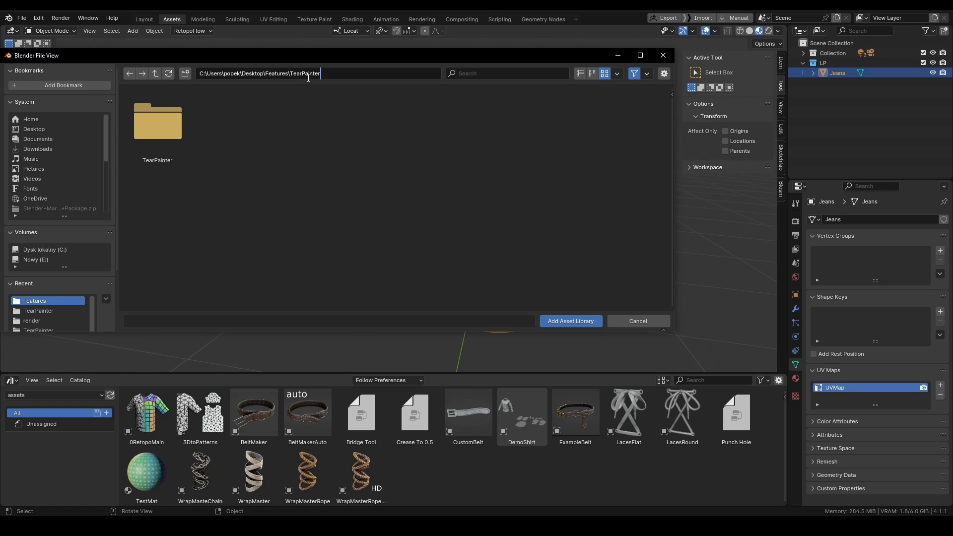
key(Return)
click(552, 321)
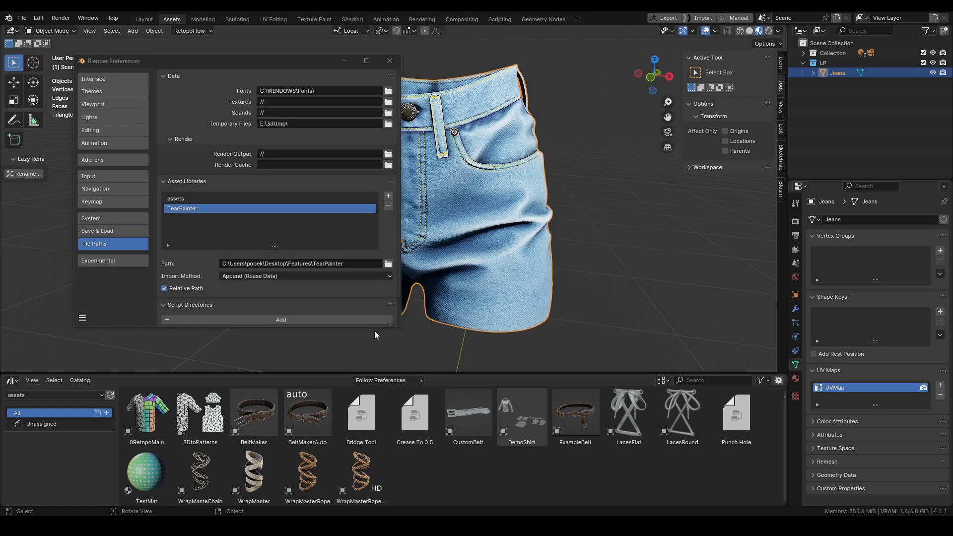
- Save the preferences and close the Preferences window
click(83, 318)
click(116, 287)
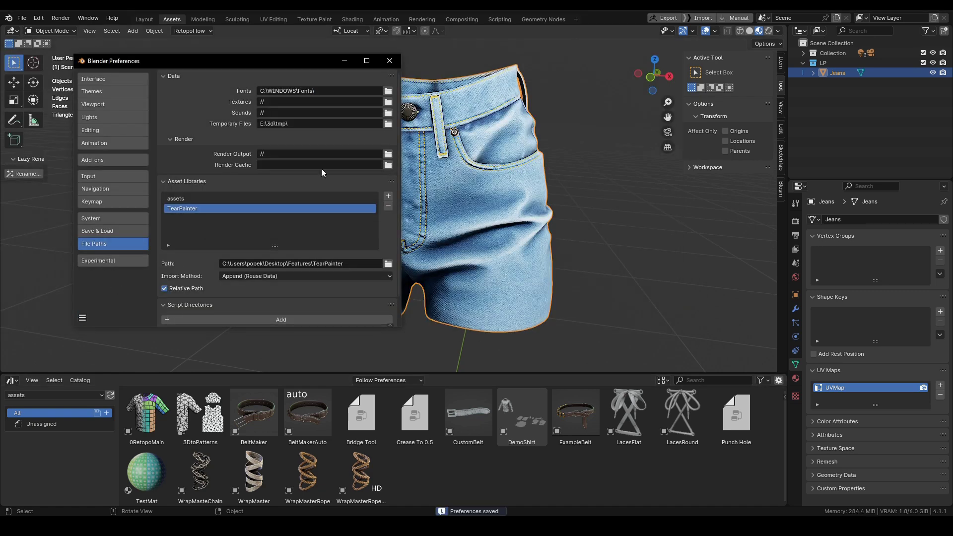
click(389, 61)
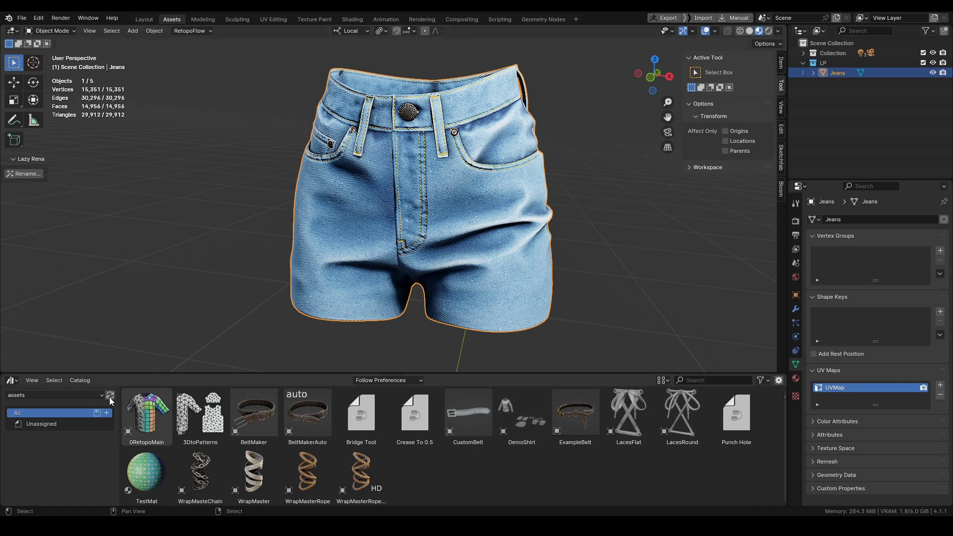
- Show the TearPainter library's assets, apply Tear Painter Default to the Jeans object and bring up its modifier settings
click(55, 395)
click(29, 479)
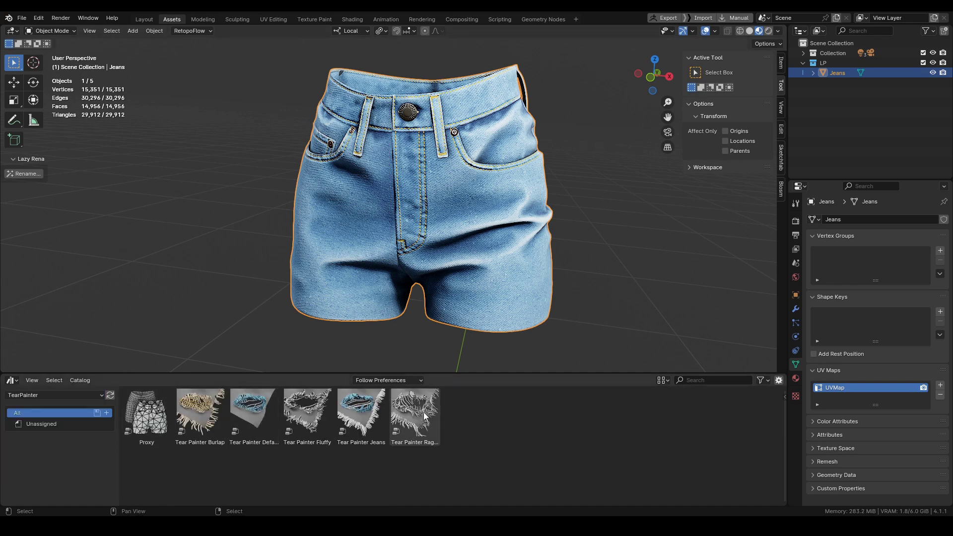
click(263, 406)
mouse_move(263, 406)
mouse_down()
mouse_move(528, 247)
mouse_move(508, 252)
mouse_up()
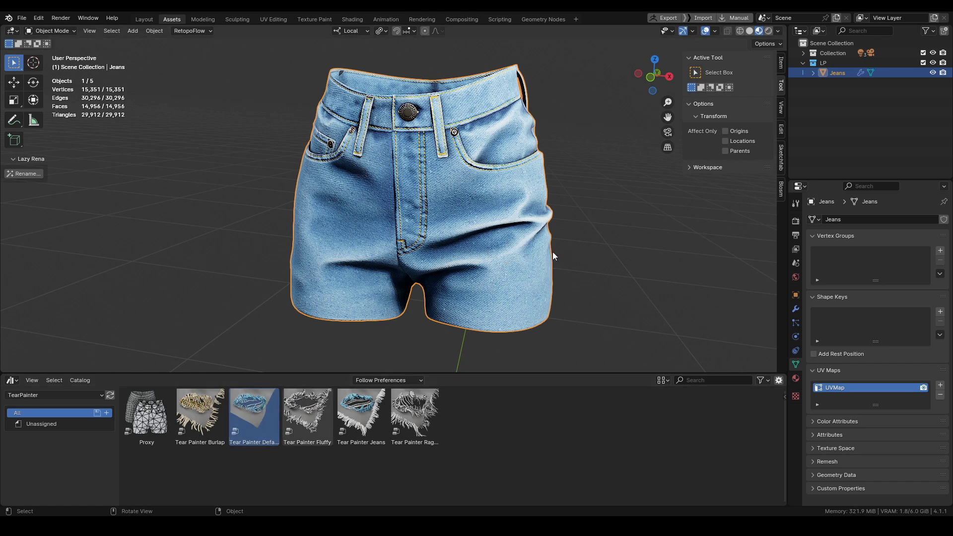
click(794, 309)
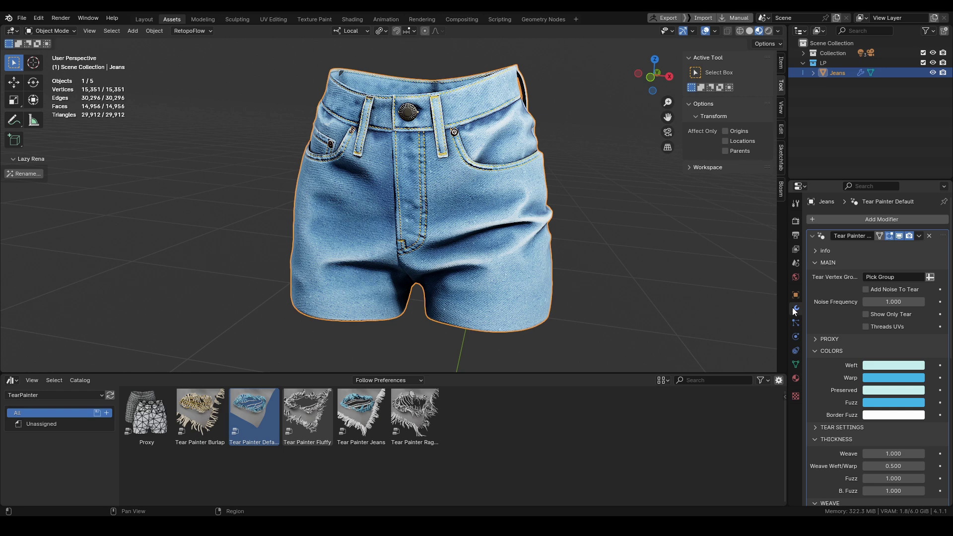
- Add two vertex groups to the Jeans mesh
click(795, 364)
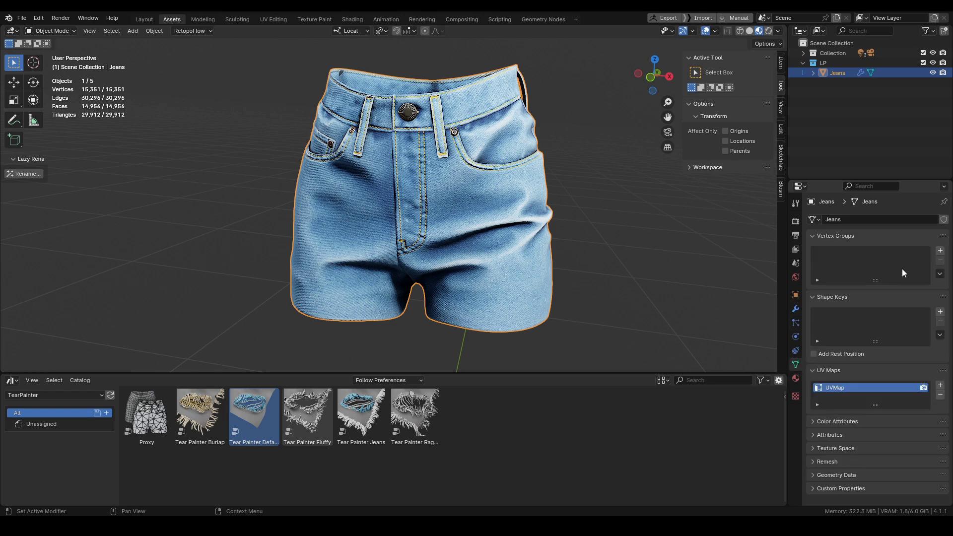
click(940, 251)
click(940, 250)
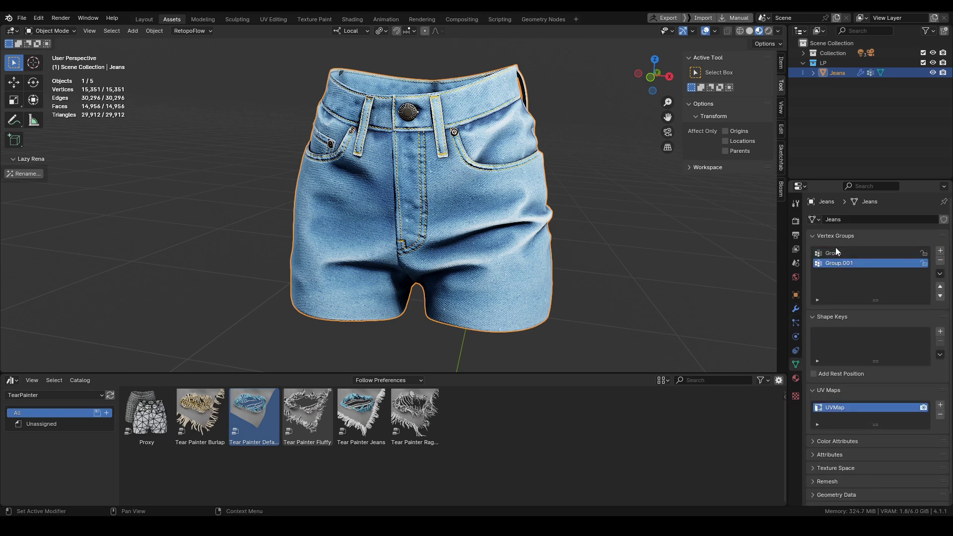
- Set the Tear Painter modifier's Tear Vertex Group to Group and widen the properties area
click(796, 309)
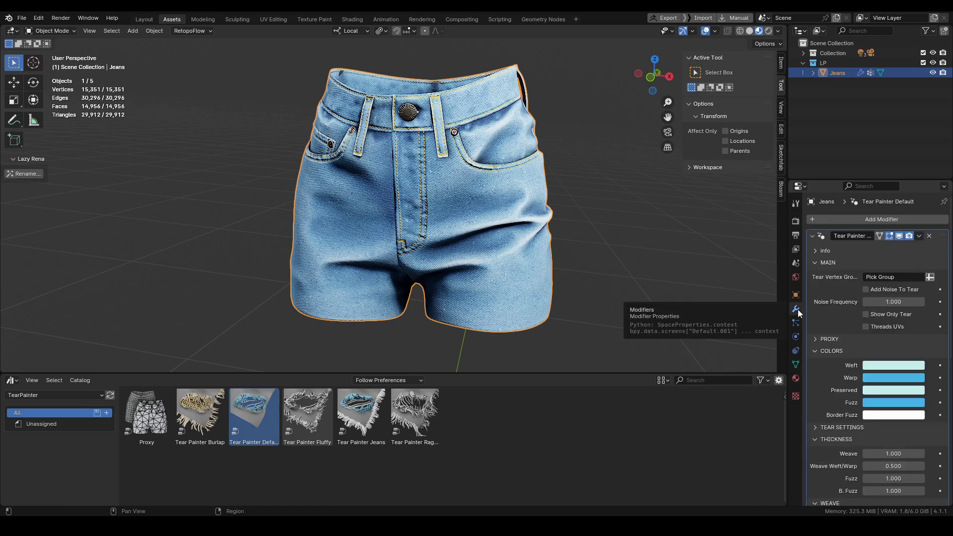
click(892, 277)
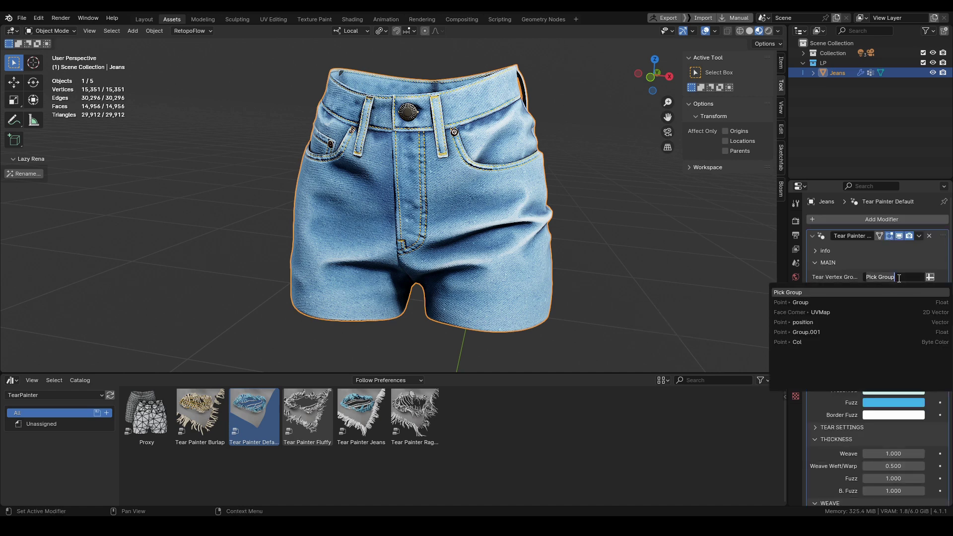
click(805, 302)
drag(787, 225, 764, 233)
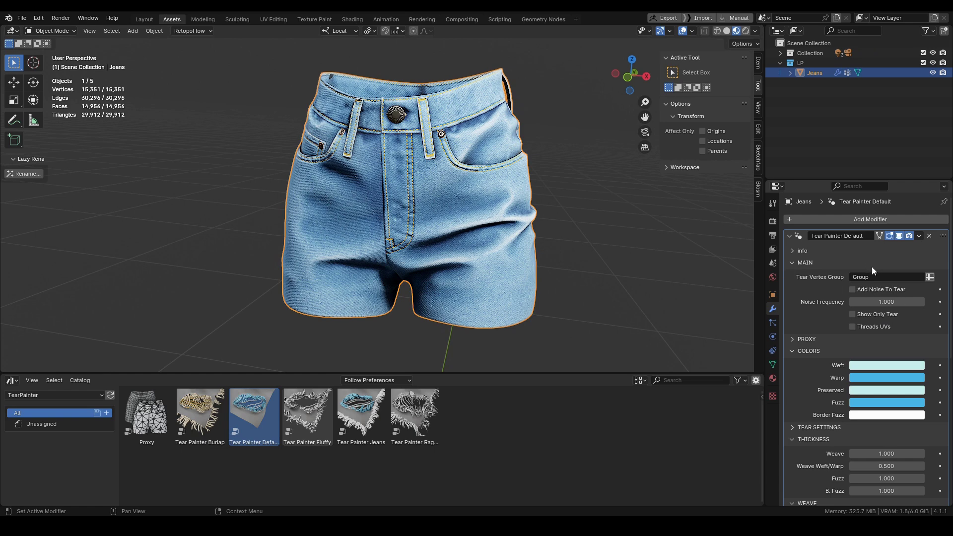
- Check that Group is the active vertex group of the Jeans mesh and switch the object to Weight Paint mode
click(772, 364)
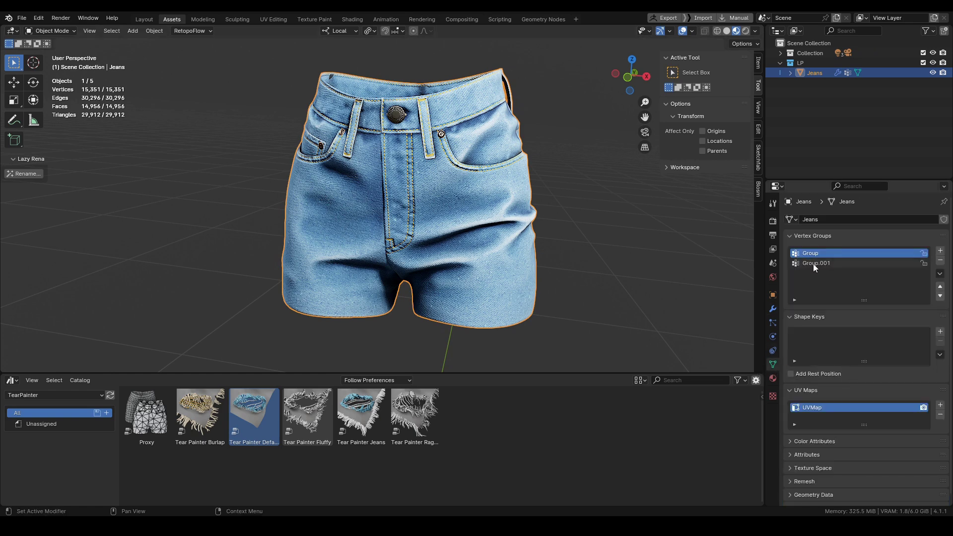
click(773, 309)
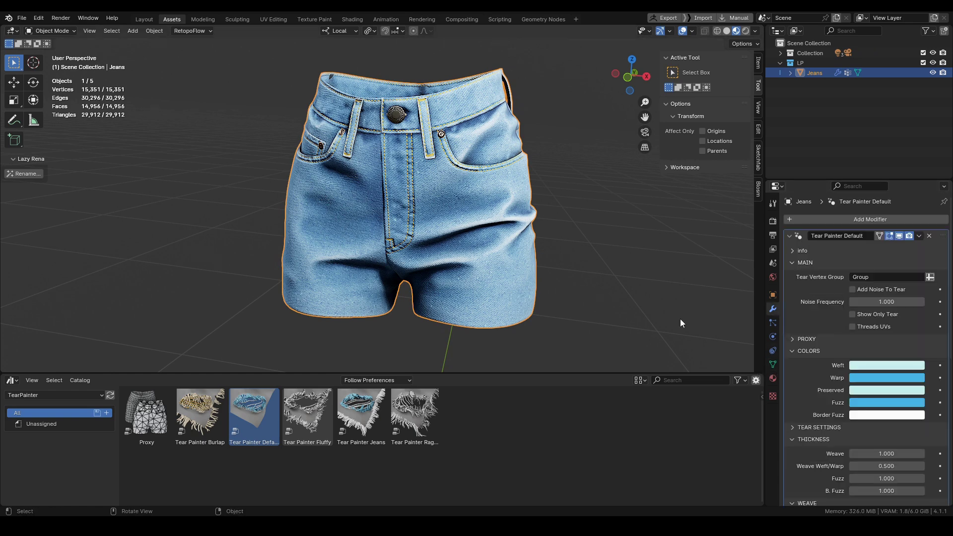
middle_drag(392, 255, 444, 258)
key(ctrl+Tab)
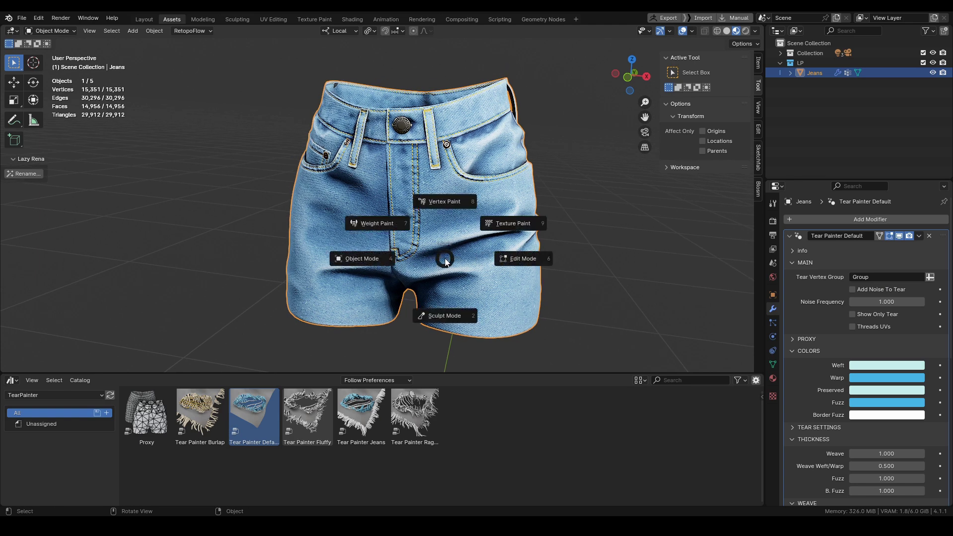
click(397, 238)
- Turn off the viewport overlays so the denim of the shorts' legs shows without weight colours
key(shift+alt+z)
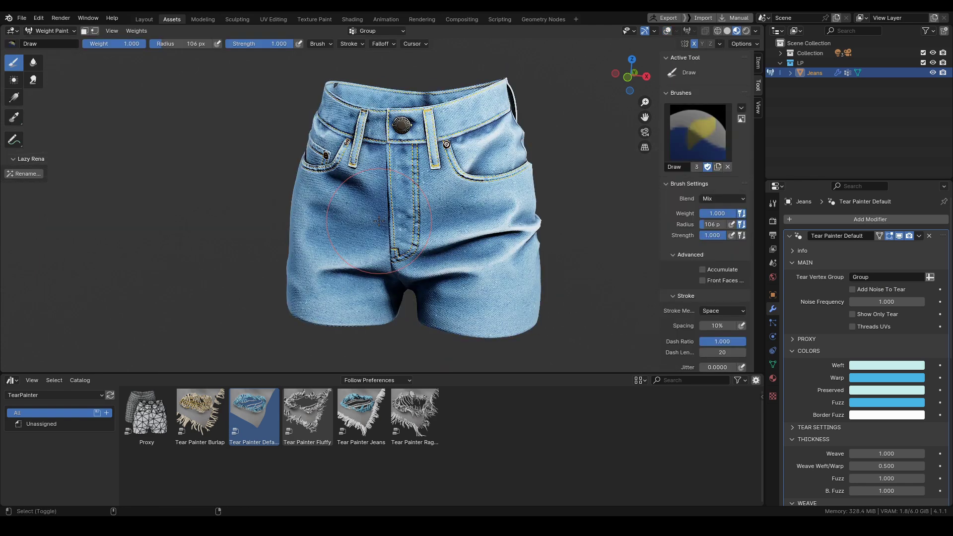
click(63, 33)
shift+middle_drag(451, 234, 439, 207)
scroll(450, 209, up, 2)
shift+middle_drag(469, 236, 460, 233)
scroll(460, 232, down, 2)
key(shift+alt+z)
click(667, 31)
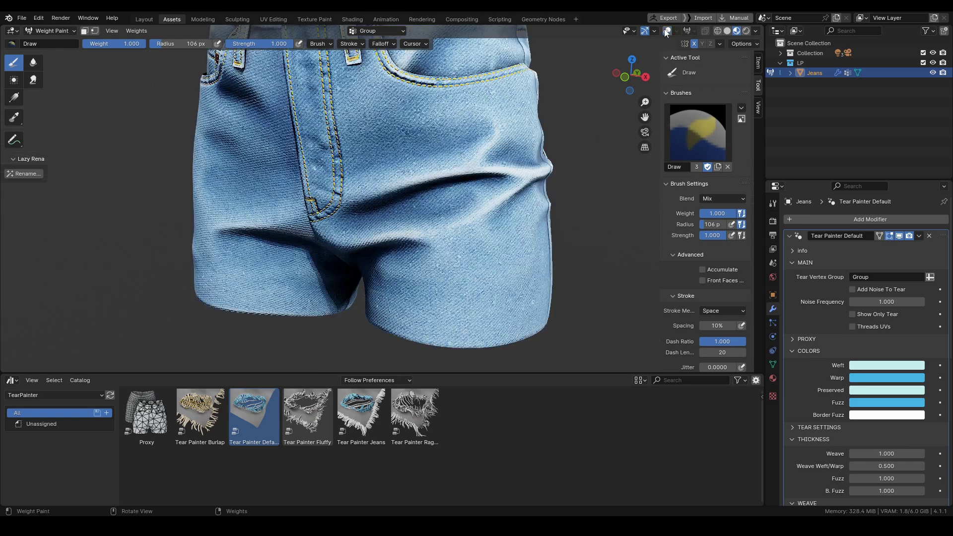
- Paint one tear on the front of the shorts' leg and another at its hem with an 84 px brush, and return to Object Mode
mouse_move(418, 300)
middle_down()
mouse_move(457, 313)
mouse_move(459, 305)
middle_up()
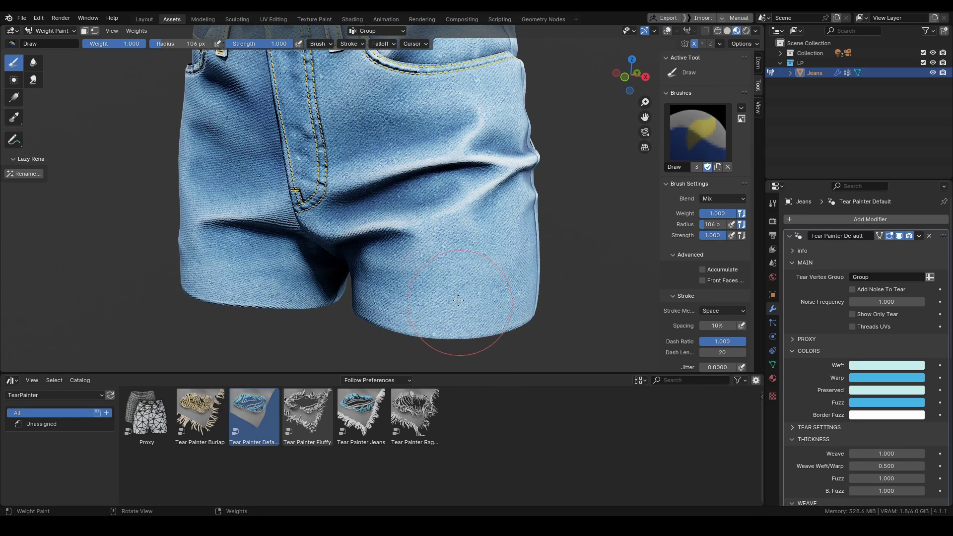
key(f)
click(436, 288)
scroll(442, 303, up, 2)
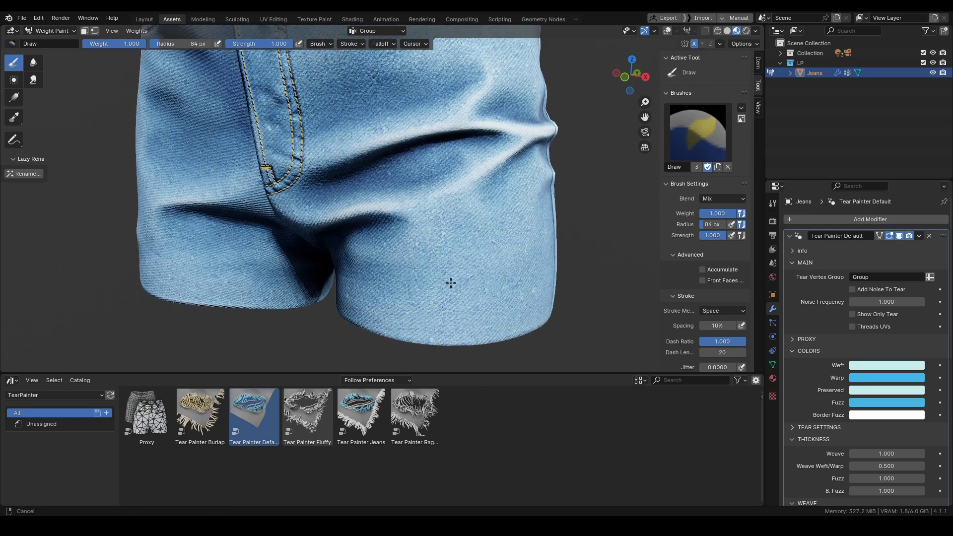
mouse_move(448, 285)
mouse_down()
mouse_move(417, 264)
mouse_move(416, 284)
mouse_move(390, 286)
mouse_move(404, 292)
mouse_up()
middle_drag(404, 293, 431, 327)
mouse_move(431, 328)
mouse_down()
mouse_move(500, 311)
mouse_move(459, 327)
mouse_move(466, 313)
mouse_move(455, 292)
mouse_up()
mouse_move(455, 292)
middle_down()
mouse_move(570, 251)
mouse_move(542, 255)
middle_up()
key(ctrl+Tab)
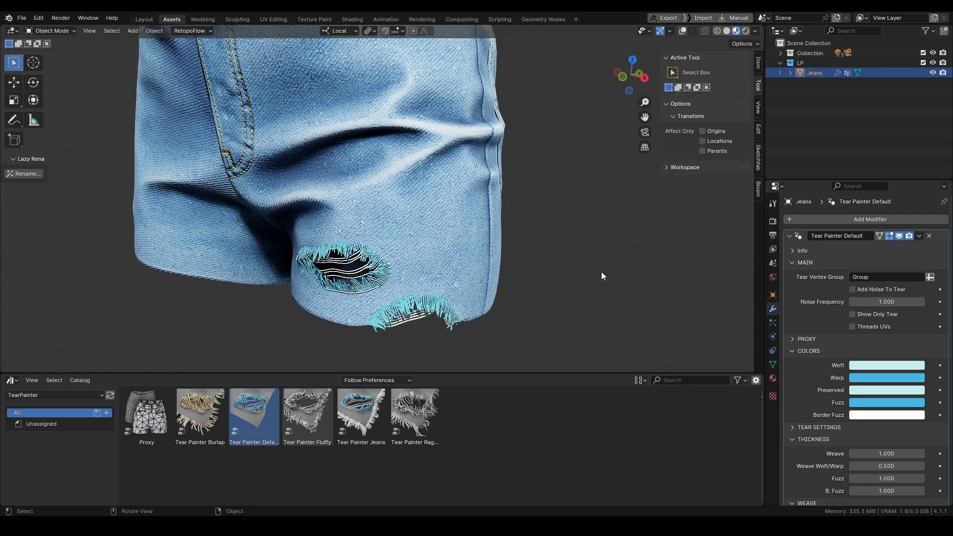
- Make Group.001 the active vertex group and return to the Tear Painter modifier settings
click(773, 364)
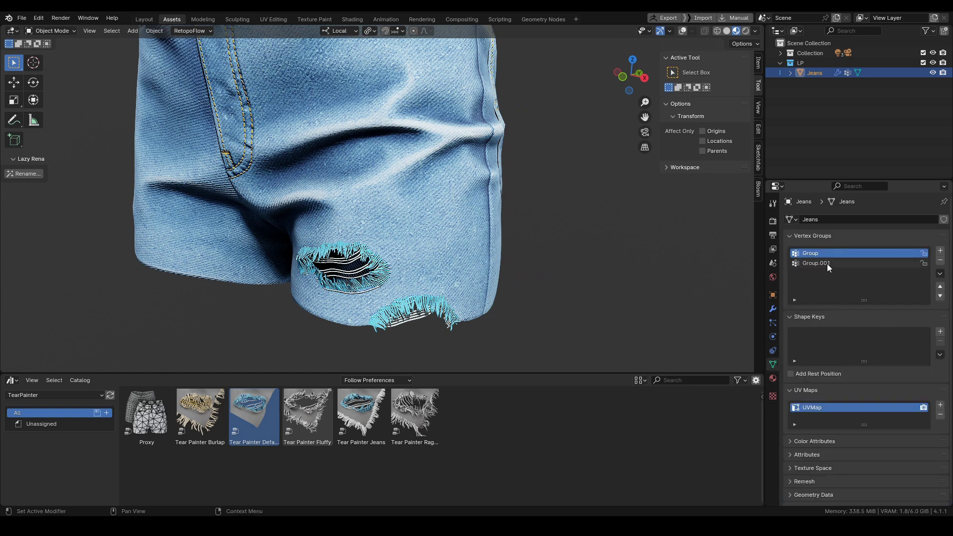
click(823, 263)
click(772, 309)
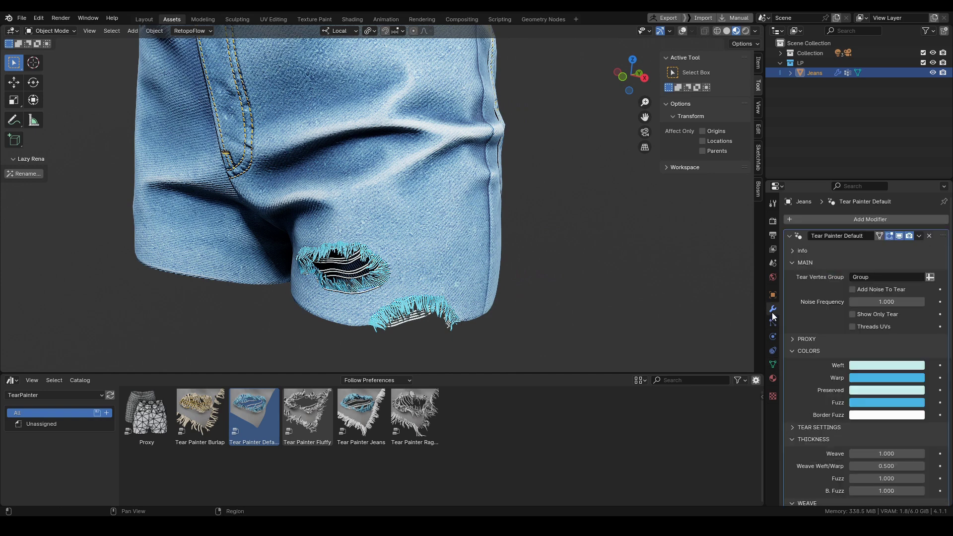
- Turn on Border Fuzz in the Tear Painter modifier and mask it with the Group.001 vertex group
scroll(820, 293, down, 12)
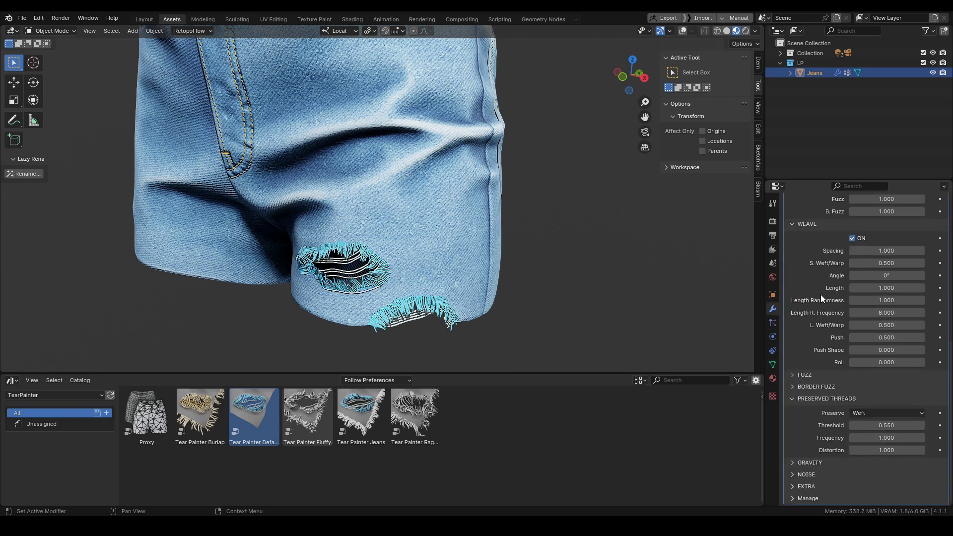
click(817, 386)
scroll(474, 293, down, 6)
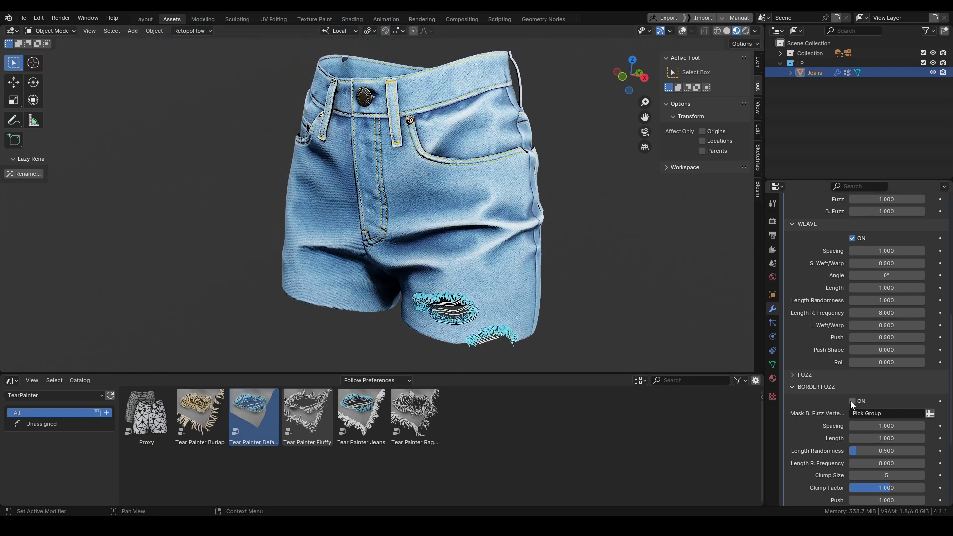
click(852, 401)
middle_drag(397, 238, 525, 277)
ctrl+middle_drag(588, 302, 609, 281)
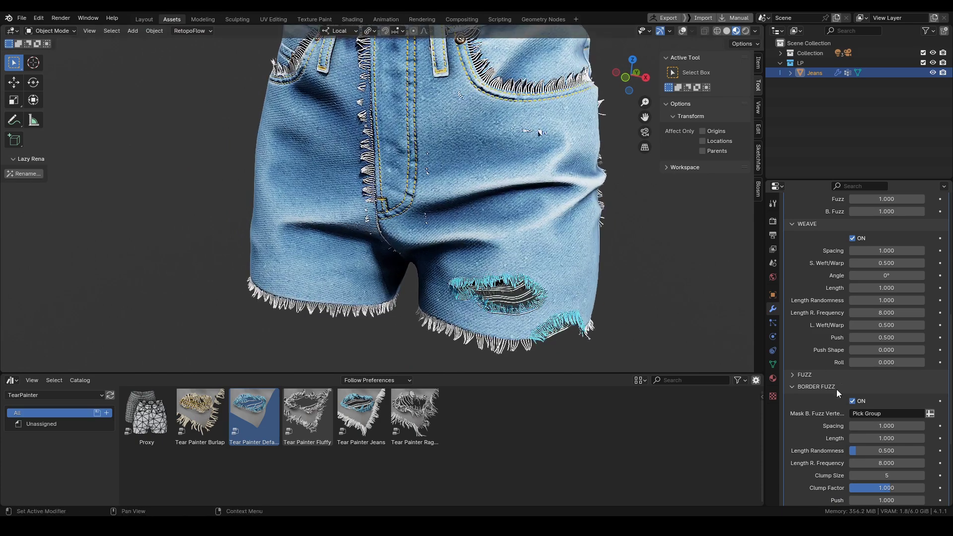
click(875, 413)
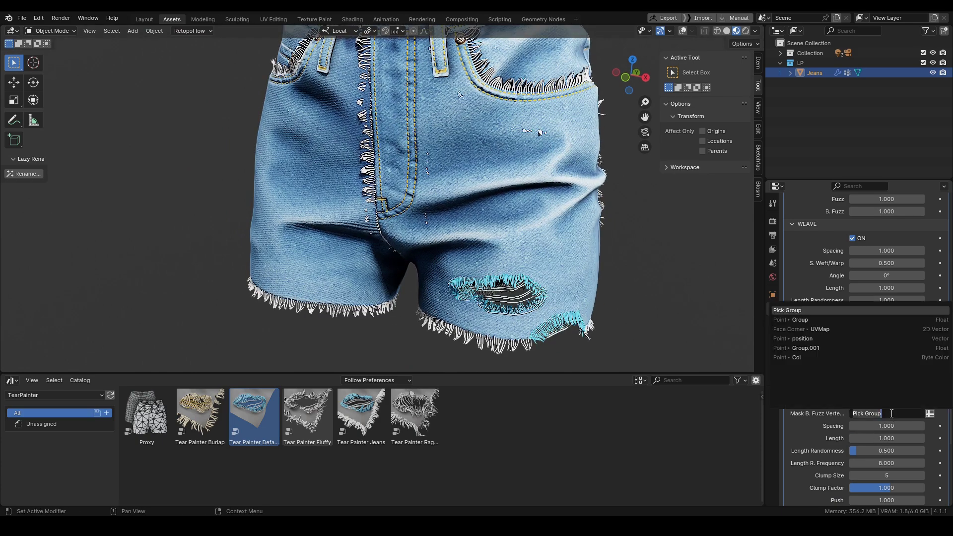
click(808, 348)
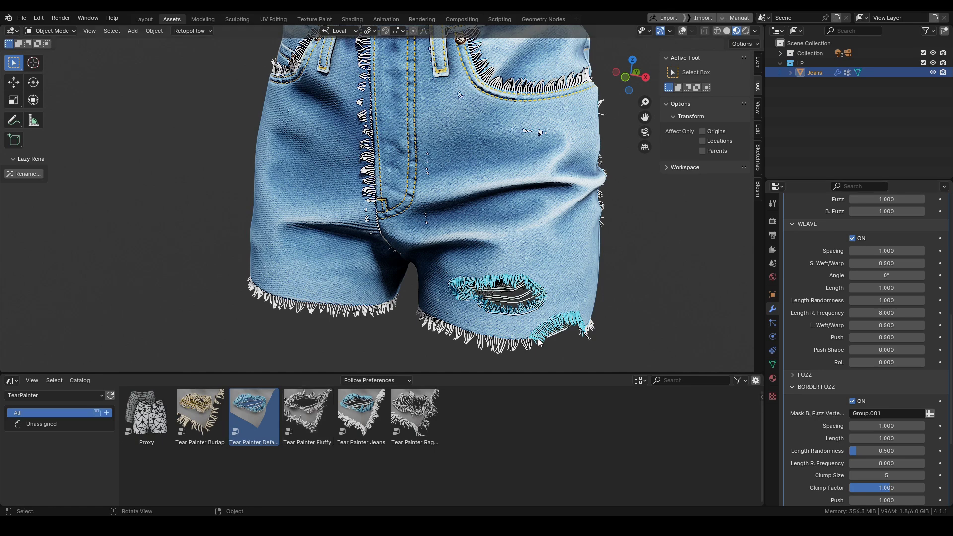
- In Weight Paint mode, paint Group.001 over the fly and front pocket with an 84 px brush to mask out the border fuzz there
click(772, 364)
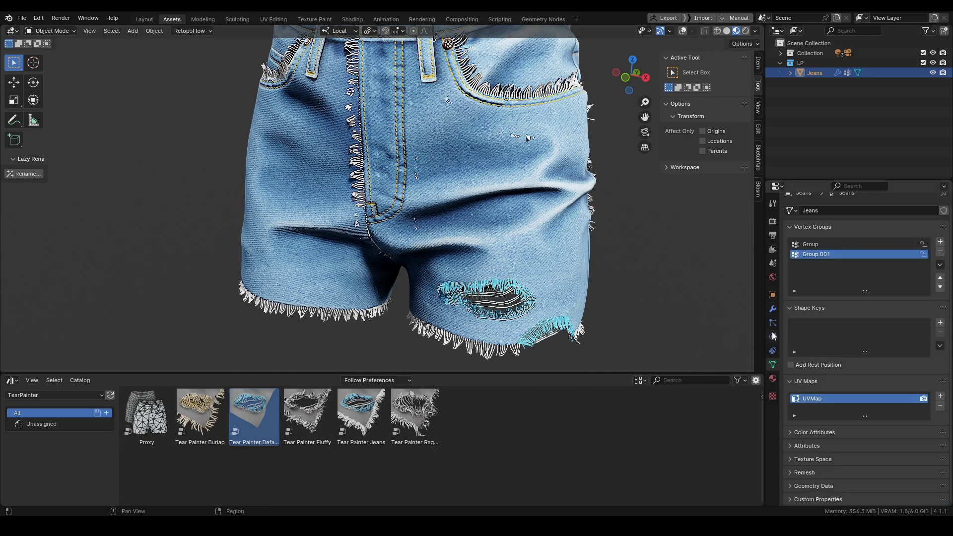
click(772, 309)
key(ctrl+Tab)
click(391, 241)
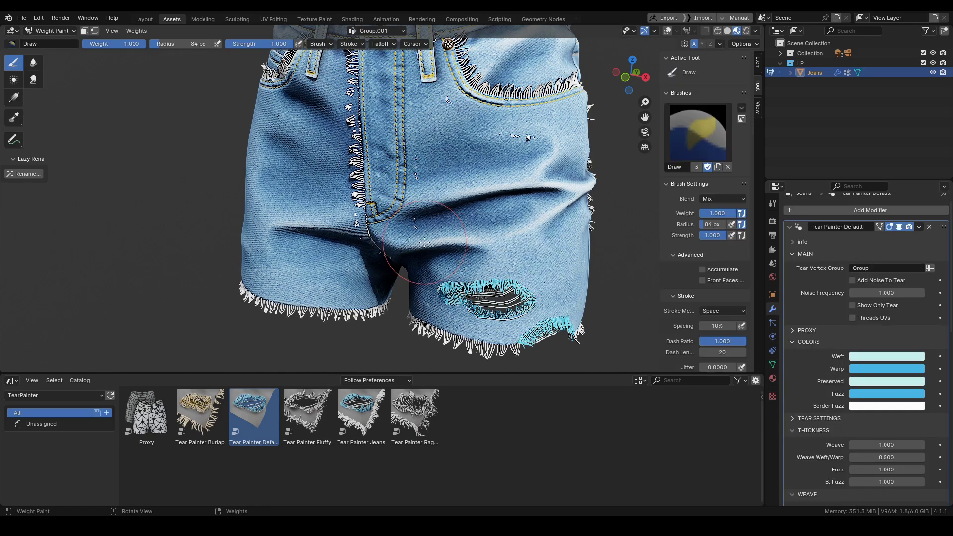
scroll(387, 189, down, 5)
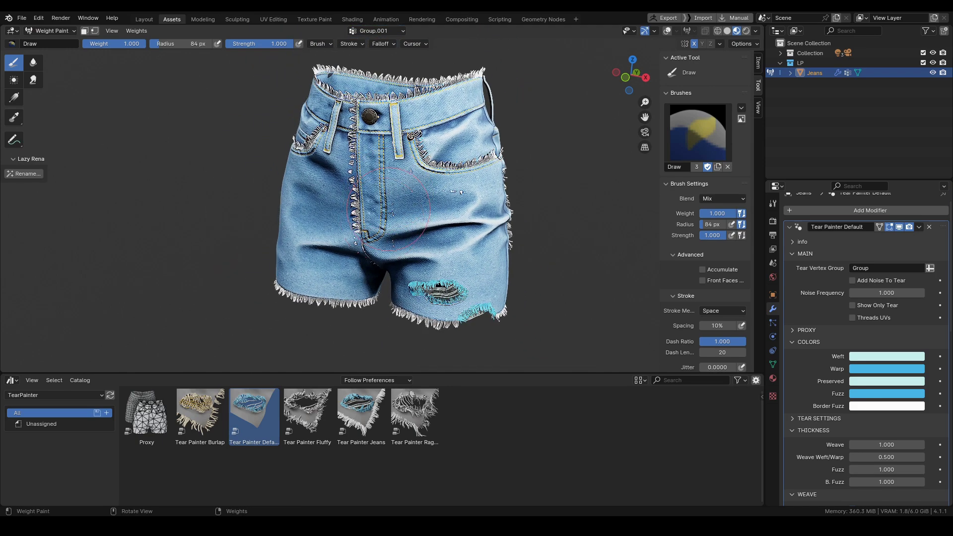
mouse_move(358, 250)
mouse_down()
mouse_move(356, 132)
mouse_move(422, 87)
mouse_move(396, 72)
mouse_move(437, 102)
mouse_move(427, 144)
mouse_move(516, 166)
mouse_up()
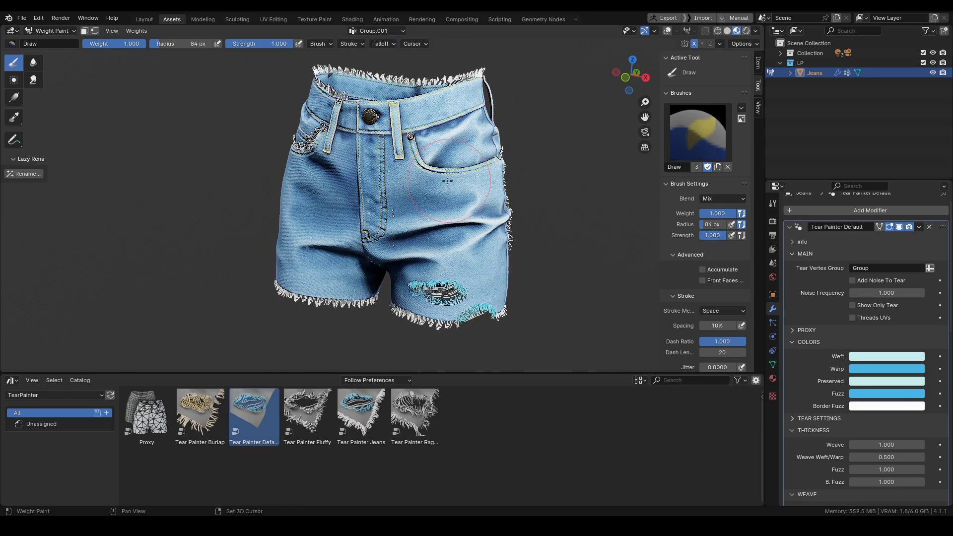
shift+middle_drag(447, 181, 446, 211)
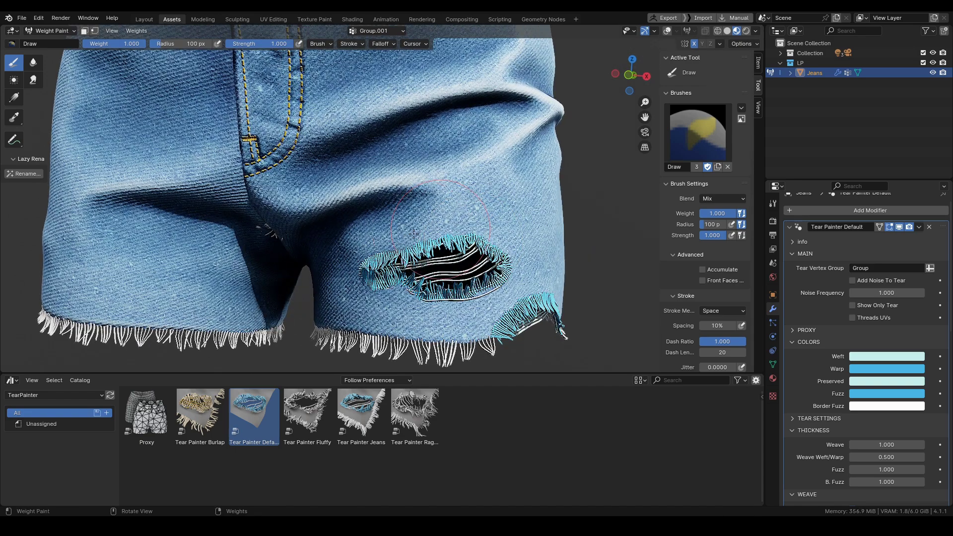
- Make Group the active vertex group, enlarge the tear on the front of the leg with a 100 px brush, and return to Object Mode
click(772, 363)
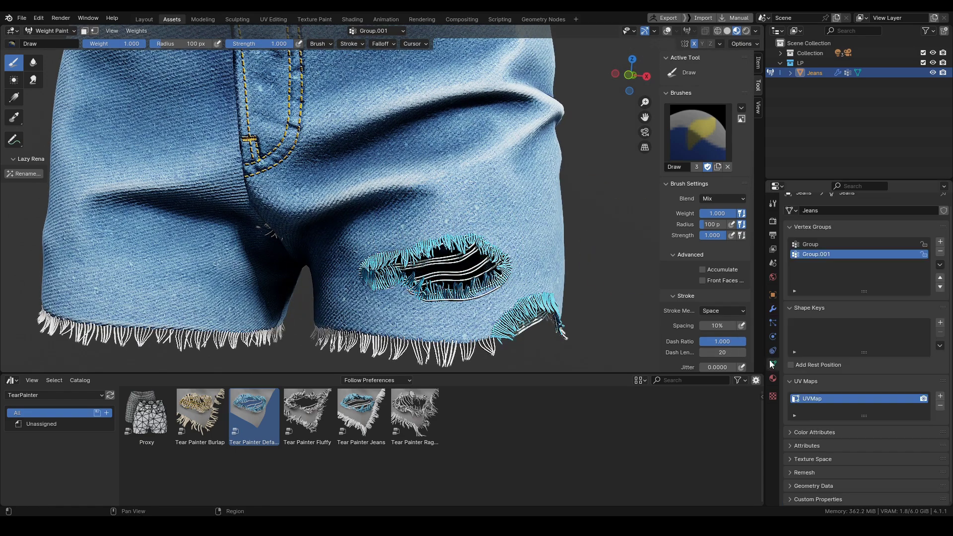
click(818, 244)
click(772, 308)
mouse_move(466, 244)
mouse_down()
mouse_move(446, 233)
mouse_move(482, 298)
mouse_up()
shift+middle_drag(482, 298, 462, 248)
scroll(452, 280, up, 4)
scroll(489, 272, down, 1)
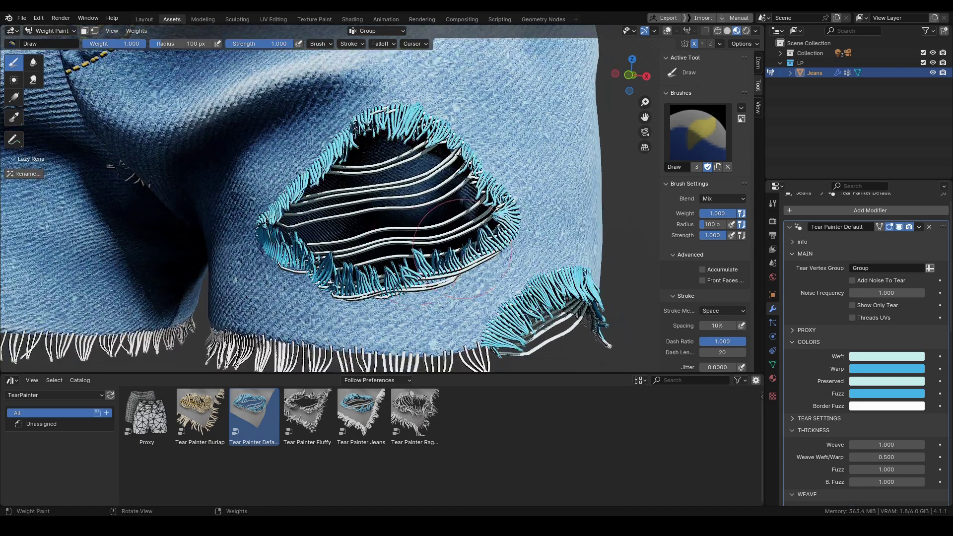
key(ctrl+Tab)
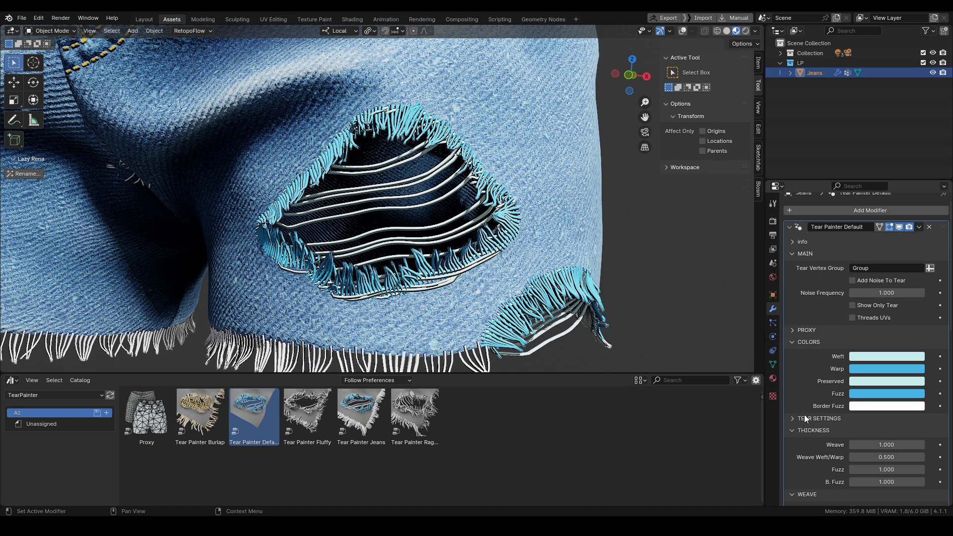
- Collapse the Colors and Thickness settings, expand the Fuzz settings, and raise the Weave Length to 1.760
click(791, 342)
scroll(791, 323, down, 3)
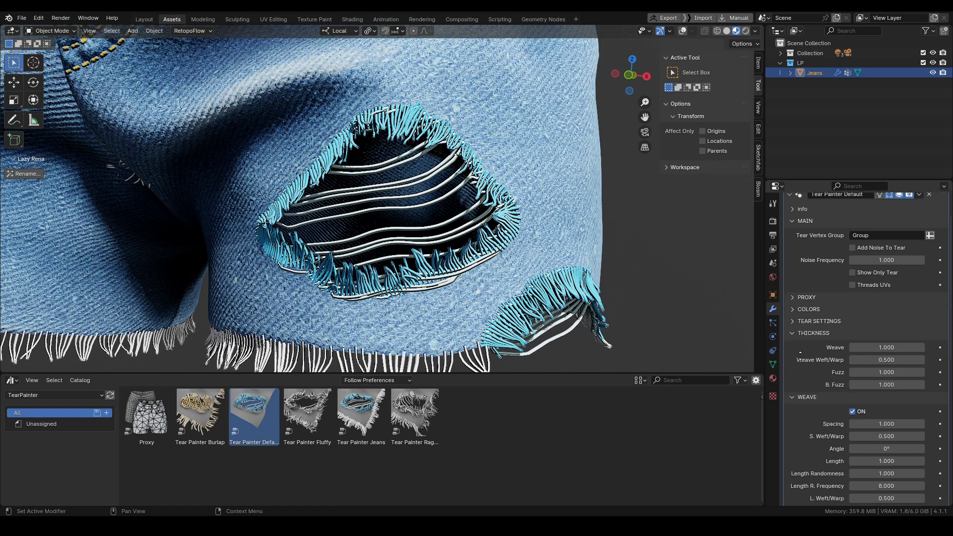
drag(791, 296, 799, 352)
middle_drag(798, 351, 798, 315)
drag(797, 281, 798, 271)
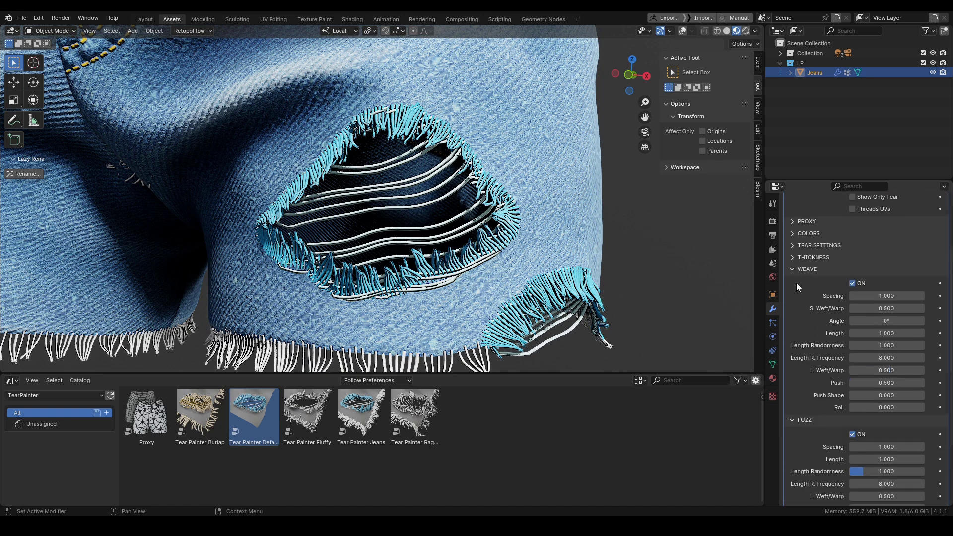
middle_drag(811, 345, 811, 308)
drag(889, 291, 923, 292)
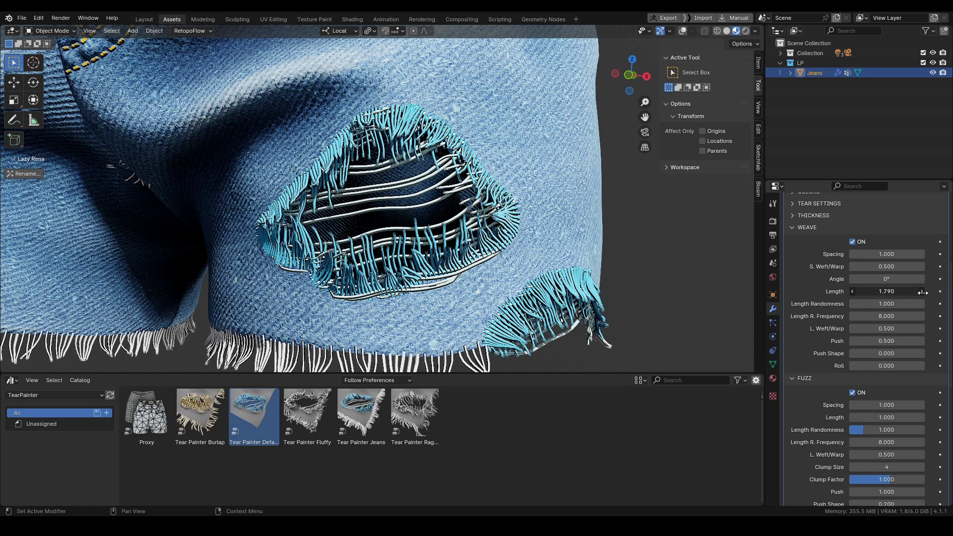
shift+middle_drag(398, 293, 447, 246)
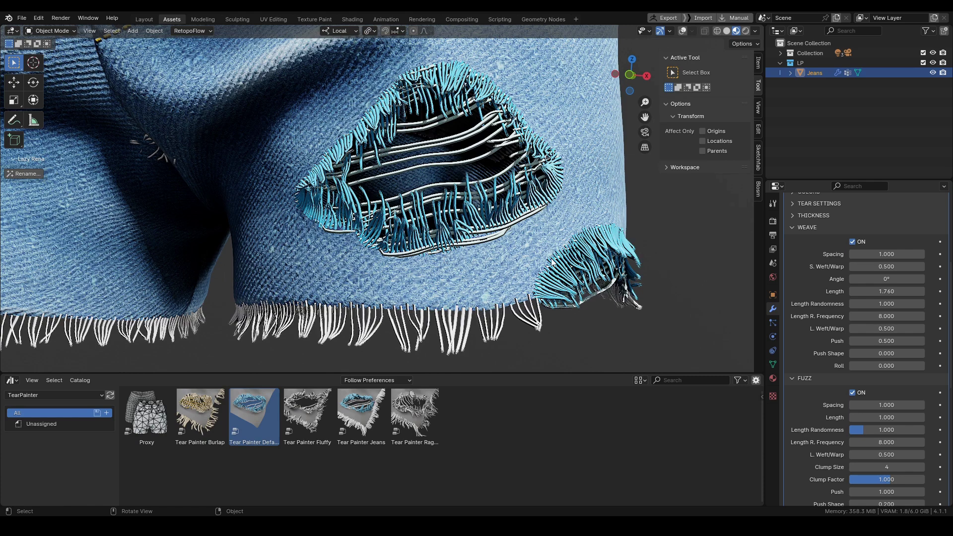
- Switch Fuzz and Border Fuzz off and back on one after the other to compare the threads
scroll(835, 377, down, 5)
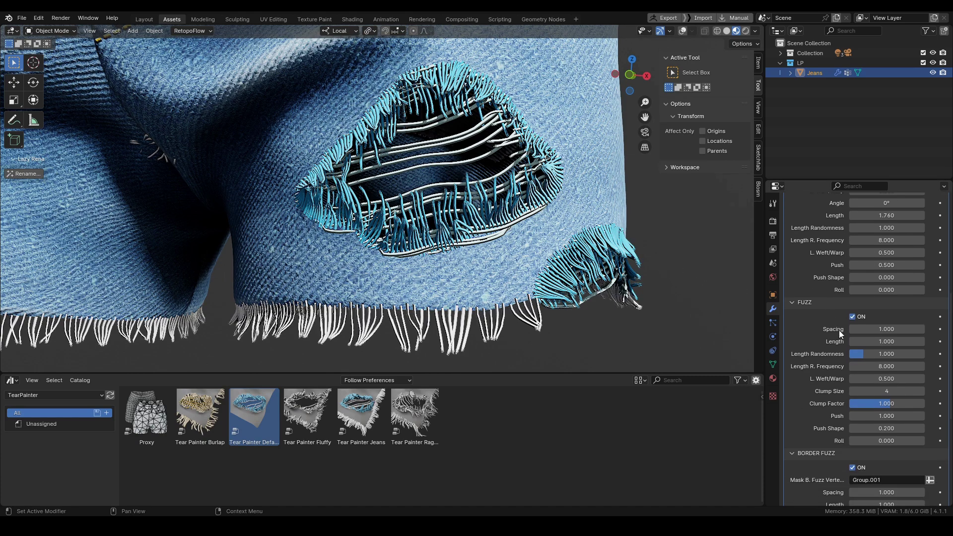
click(853, 315)
click(853, 315)
scroll(789, 405, down, 9)
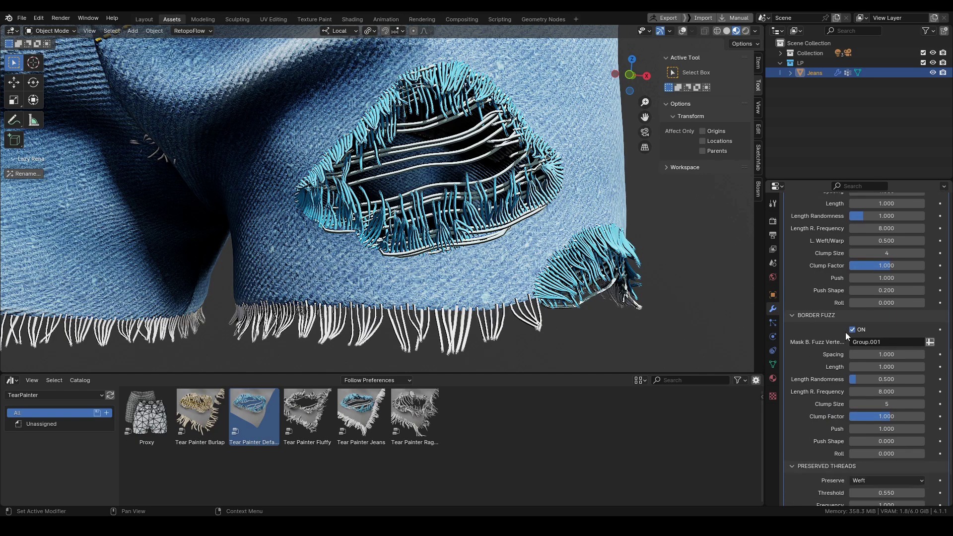
click(853, 329)
click(854, 328)
- Try None and Warp as the Preserve option for the Preserved Threads, and set it back to Weft
scroll(837, 336, down, 4)
scroll(469, 293, down, 1)
shift+middle_drag(466, 293, 499, 336)
click(883, 413)
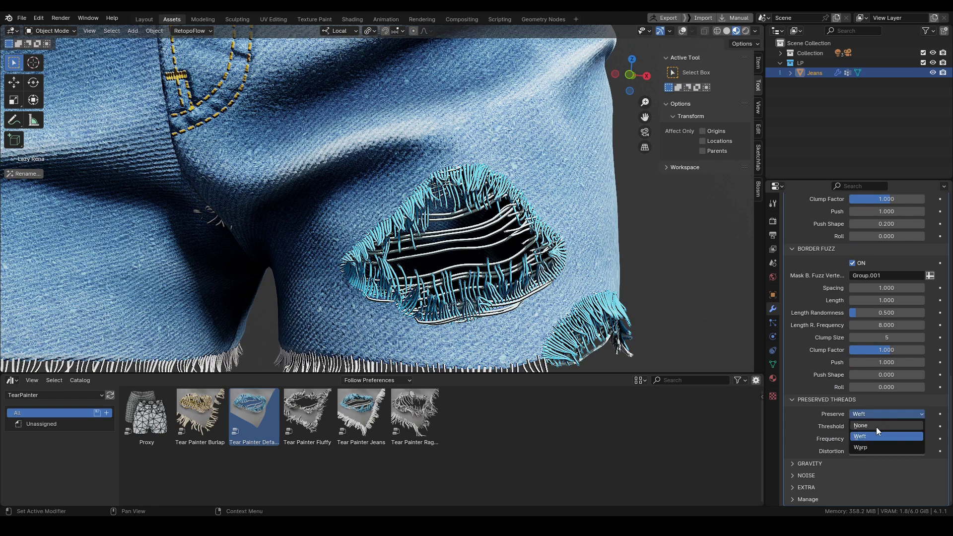
click(876, 427)
click(883, 413)
click(871, 436)
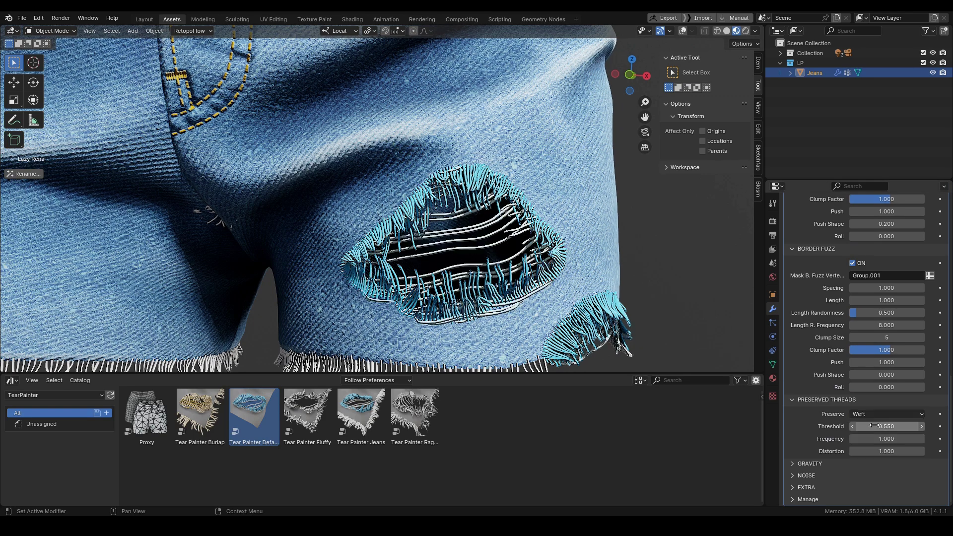
click(882, 414)
click(865, 447)
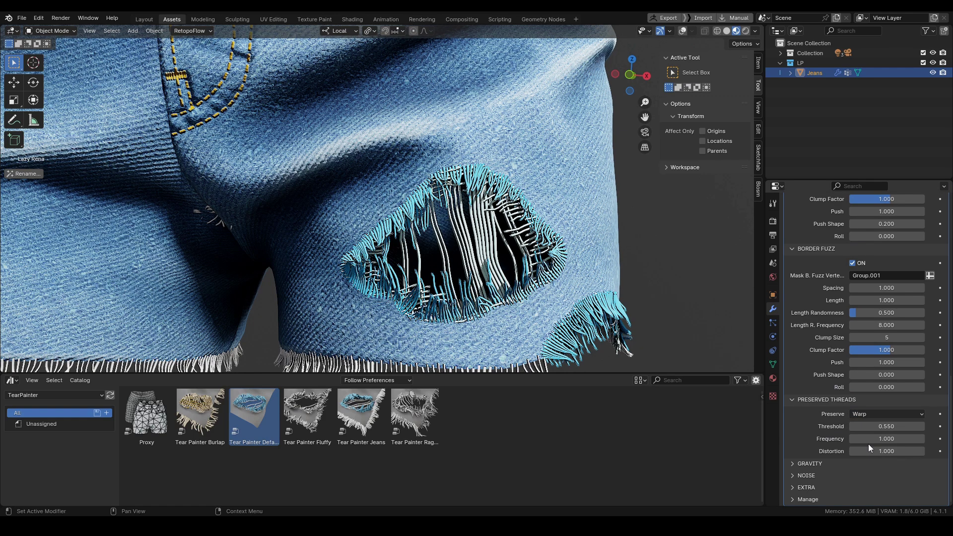
click(881, 416)
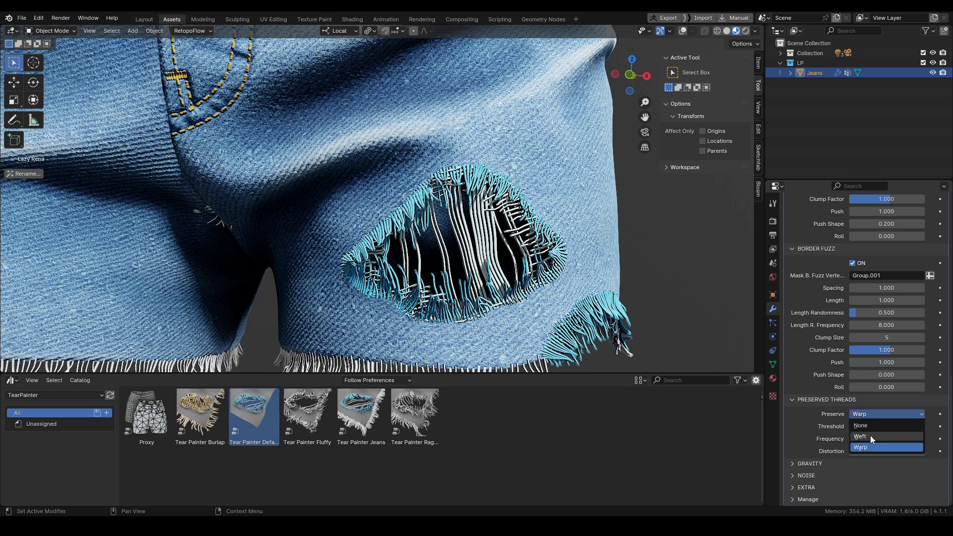
click(870, 435)
- Expand the modifier's Colors settings and turn off Fuzz to expose the woven threads in the tears
scroll(615, 343, down, 4)
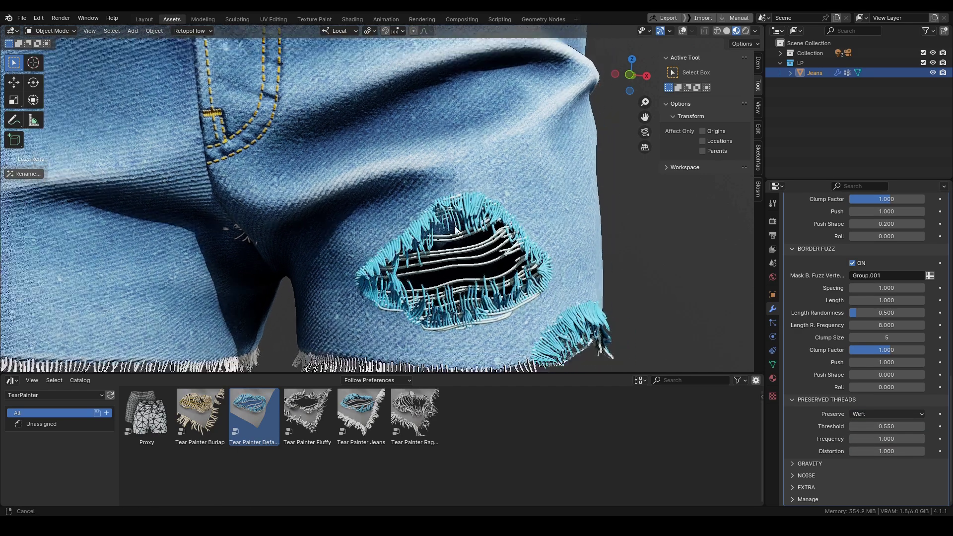
scroll(850, 335, up, 15)
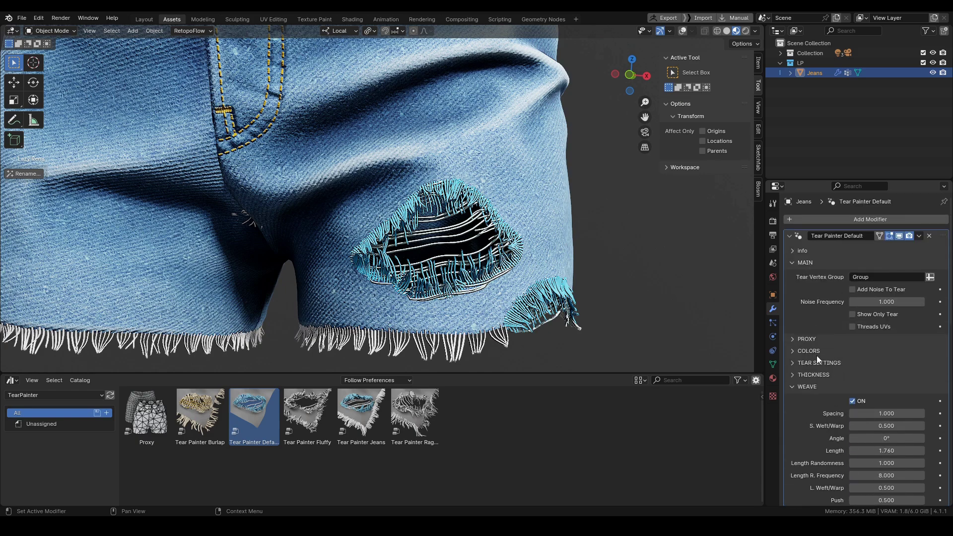
click(814, 350)
shift+middle_drag(463, 281, 457, 270)
scroll(431, 254, up, 1)
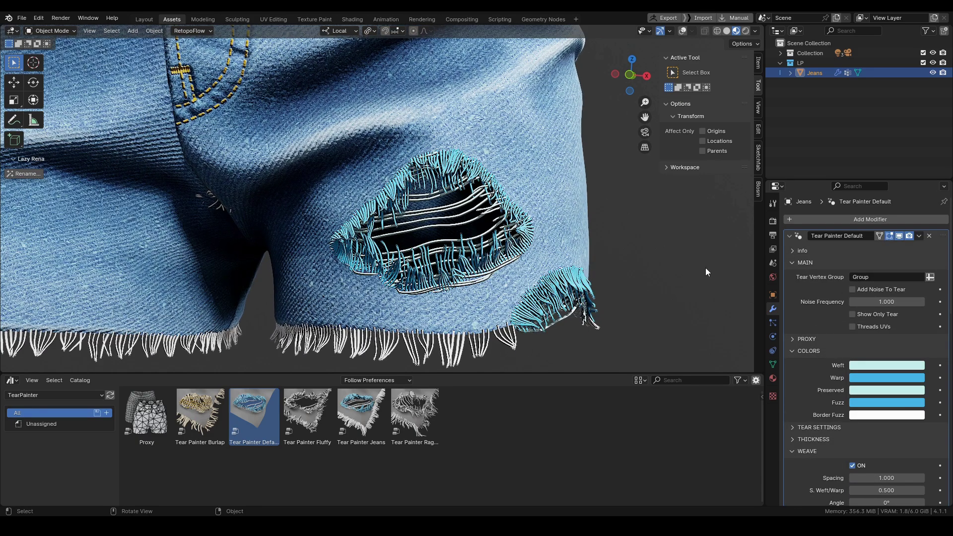
scroll(818, 404, down, 8)
click(852, 433)
scroll(506, 290, up, 3)
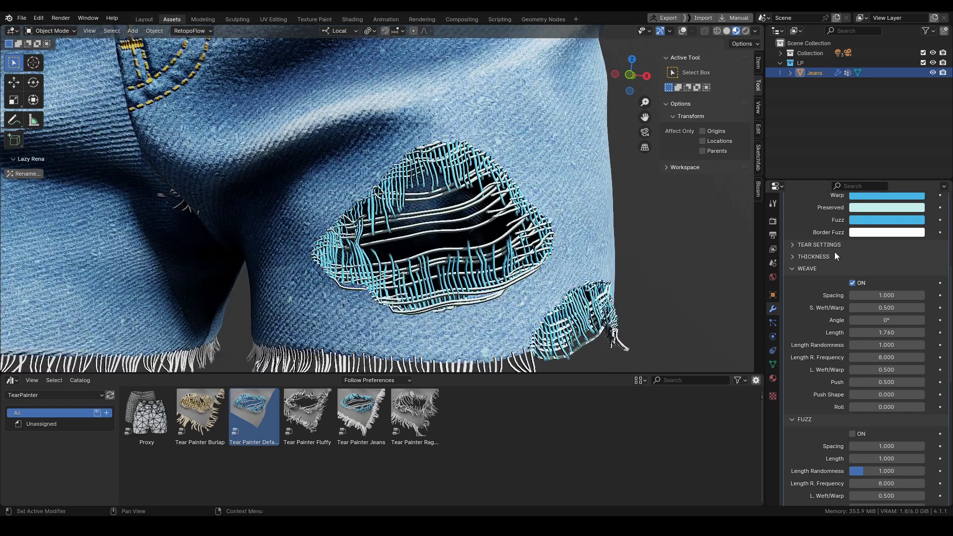
- Change the Weft thread color to red in the Colors settings
middle_drag(833, 256, 835, 353)
click(871, 286)
drag(873, 215, 863, 204)
middle_drag(476, 309, 467, 301)
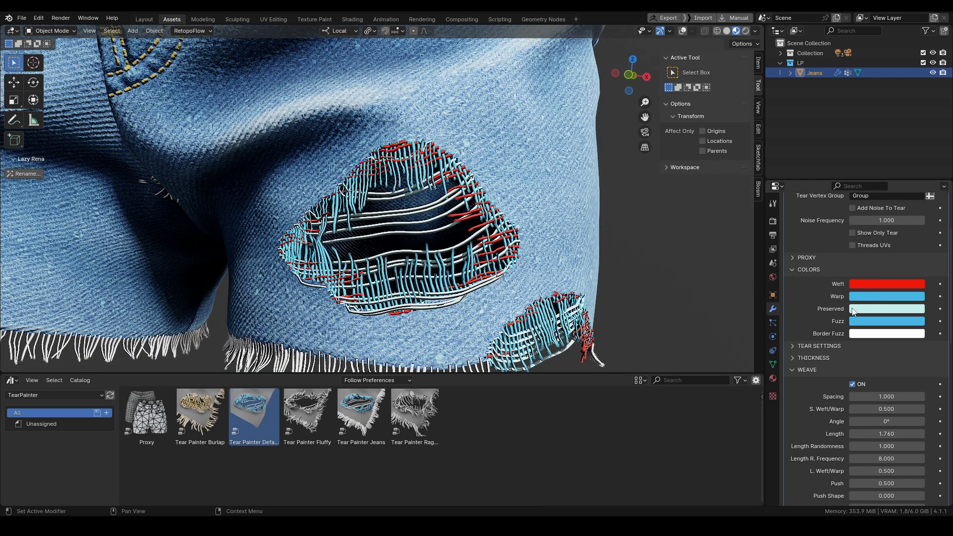
- Try magenta for the Warp thread color, and change it to yellow
click(880, 297)
drag(873, 183, 901, 191)
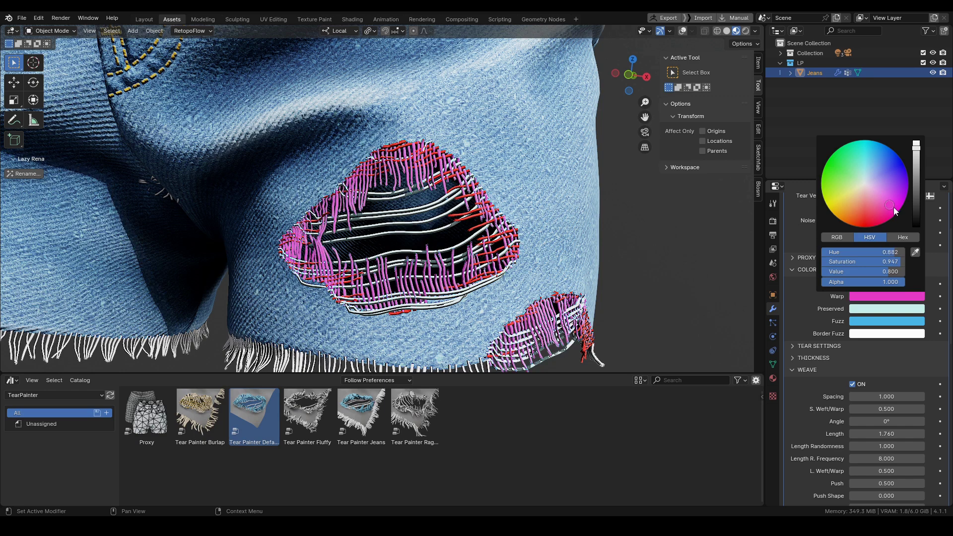
scroll(591, 252, up, 2)
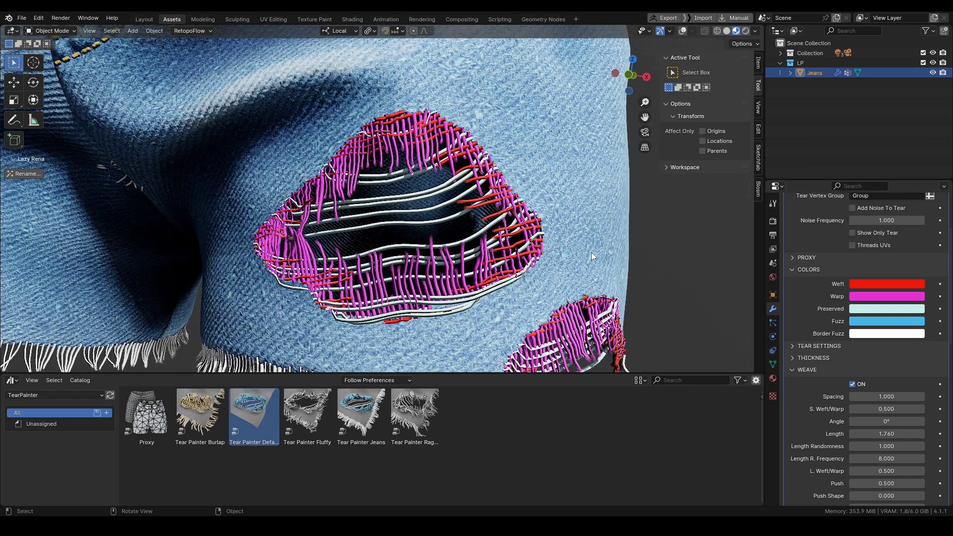
click(890, 296)
drag(863, 210, 833, 204)
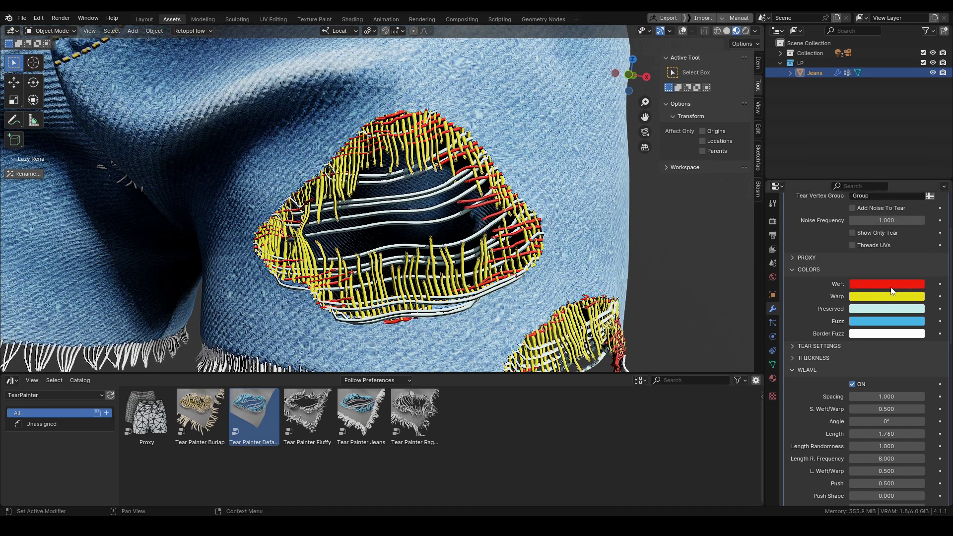
- Copy the blue Fuzz color onto the Weft and Warp colors, and turn Fuzz back on
drag(883, 311, 870, 288)
drag(877, 321, 876, 284)
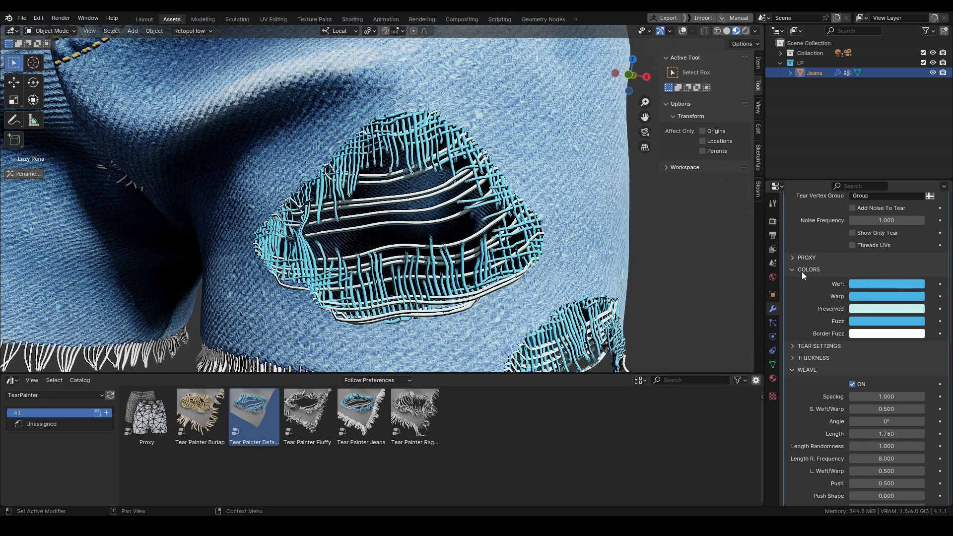
scroll(437, 247, down, 8)
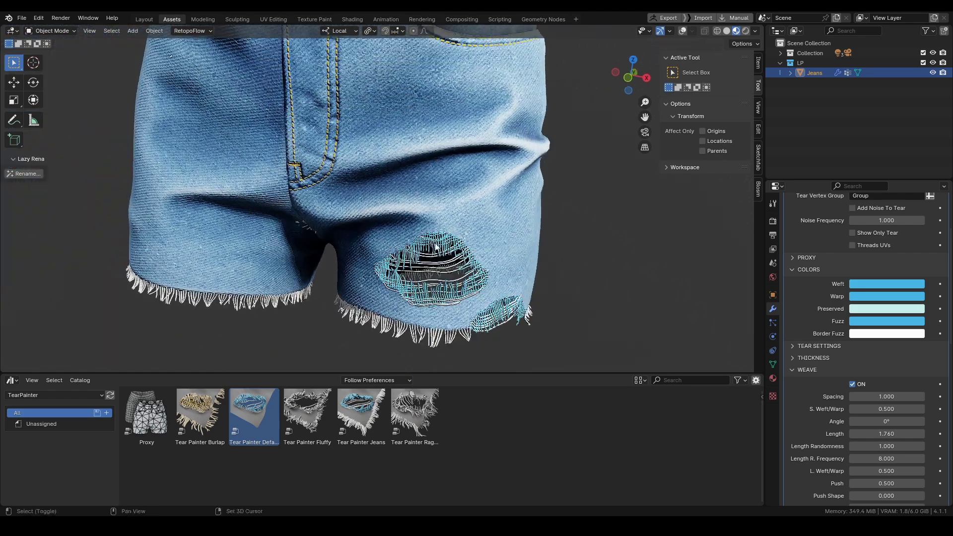
shift+middle_drag(437, 247, 474, 214)
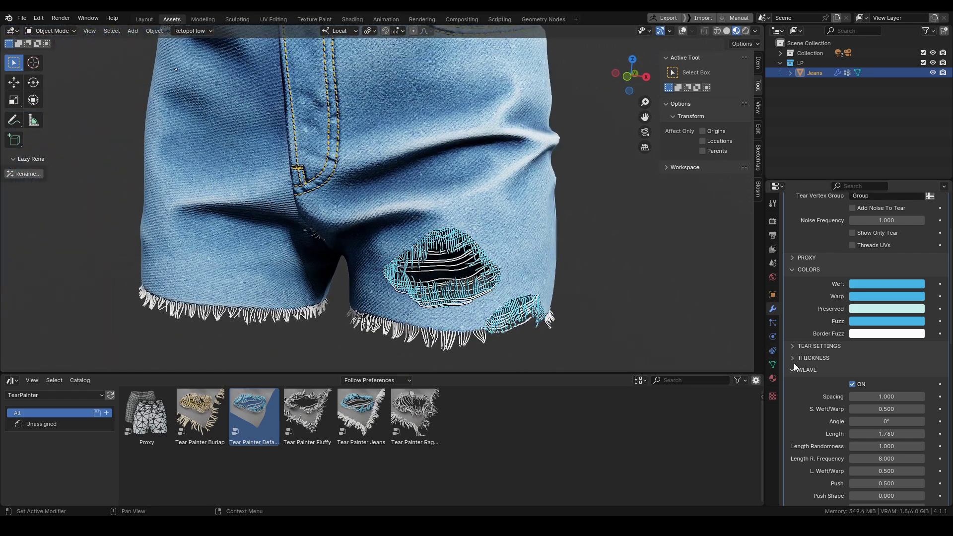
scroll(793, 362, down, 5)
scroll(803, 308, up, 8)
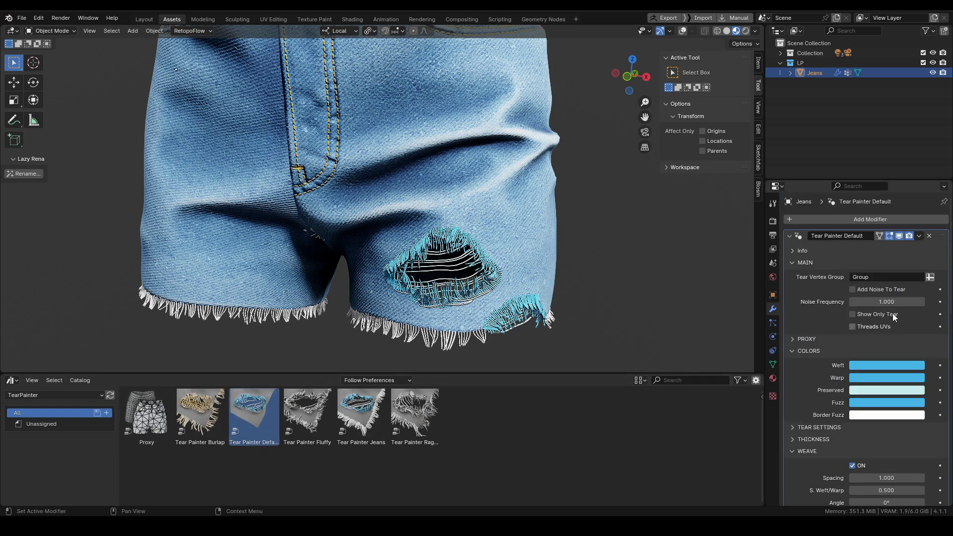
- Replace the shorts' Tear Painter Default modifier with the Tear Painter Jeans asset and set its Tear Vertex Group to Group
key(ctrl+x)
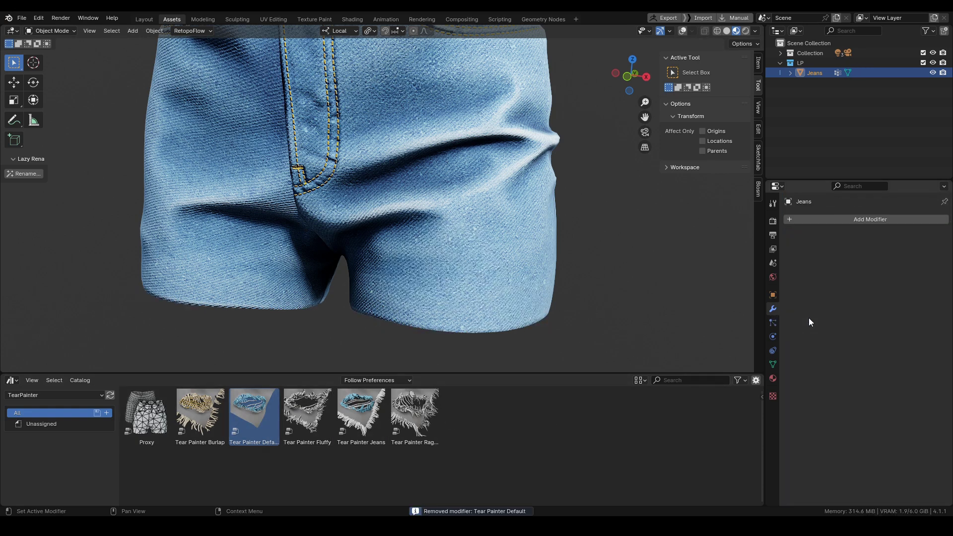
drag(365, 413, 461, 252)
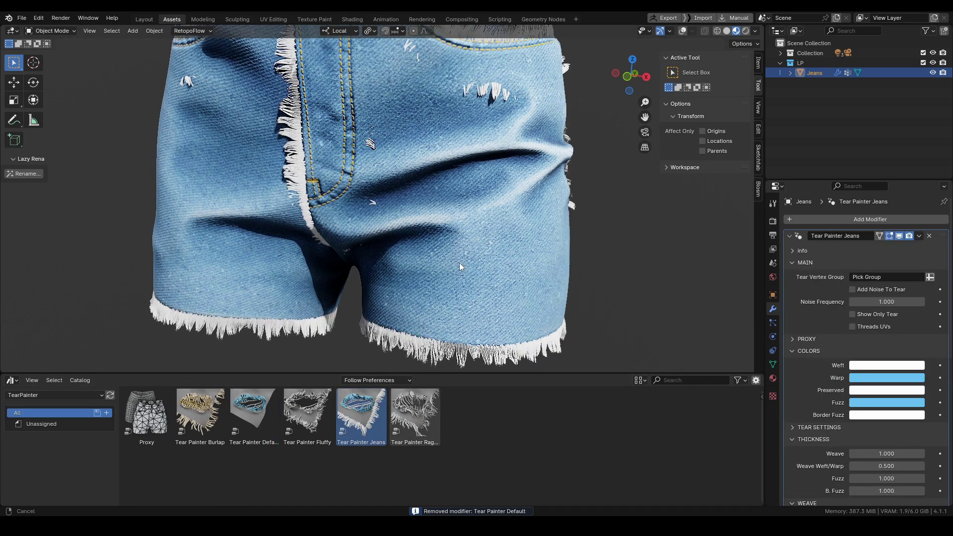
click(899, 274)
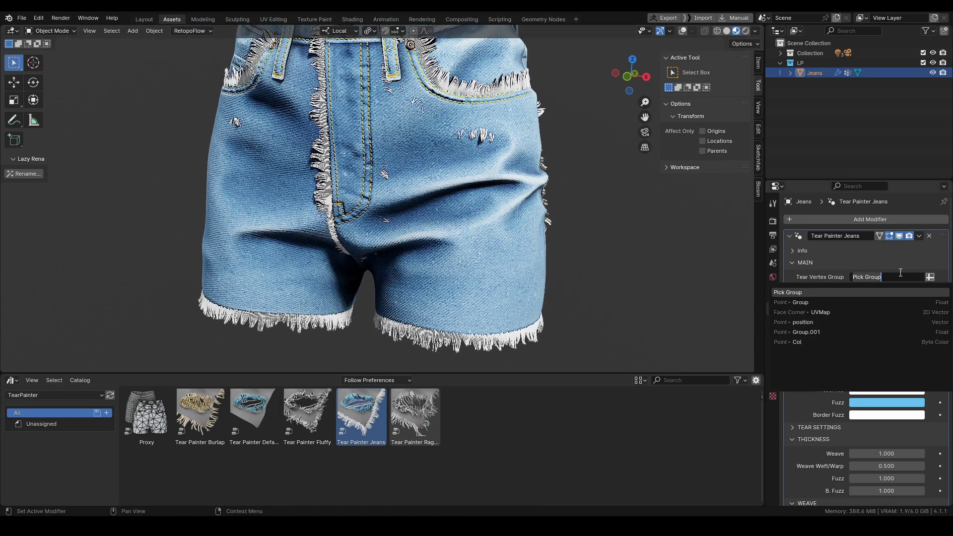
click(795, 304)
- Expand the Border Fuzz settings and set the border fuzz mask vertex group to Group.001
scroll(844, 310, down, 12)
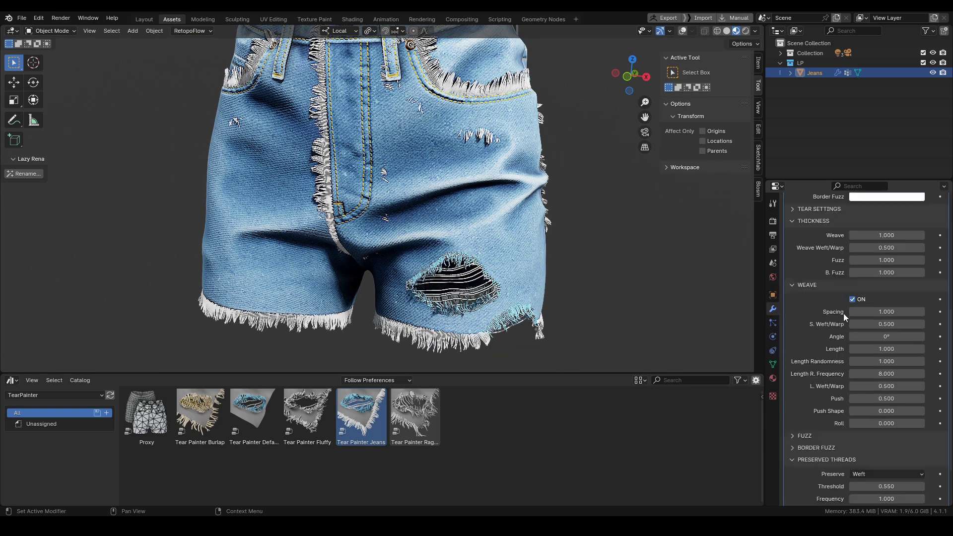
scroll(814, 390, up, 1)
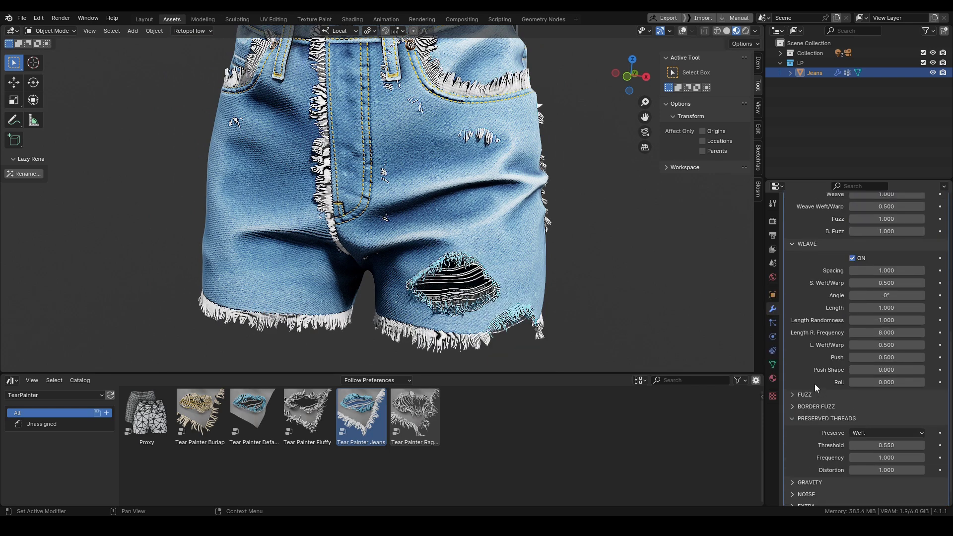
click(820, 403)
click(882, 432)
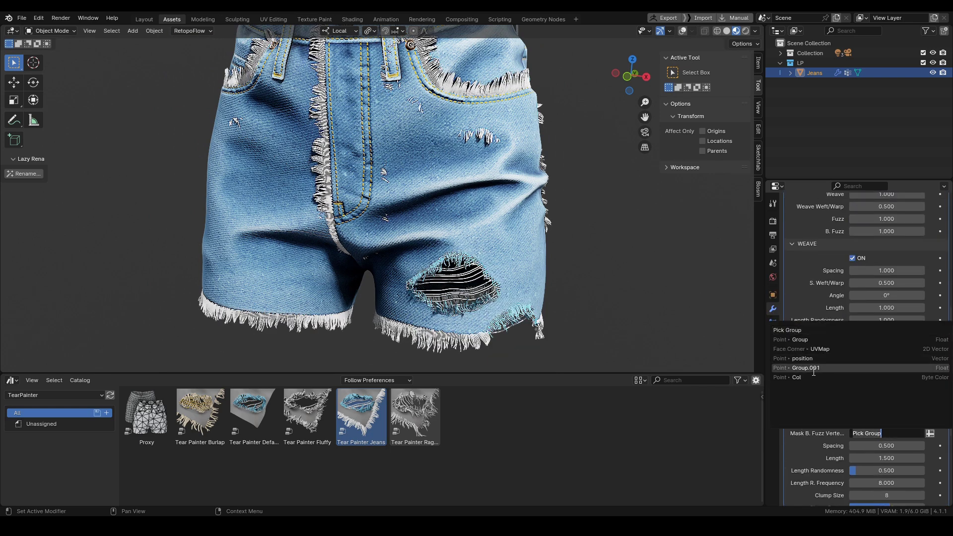
click(813, 368)
scroll(443, 320, up, 6)
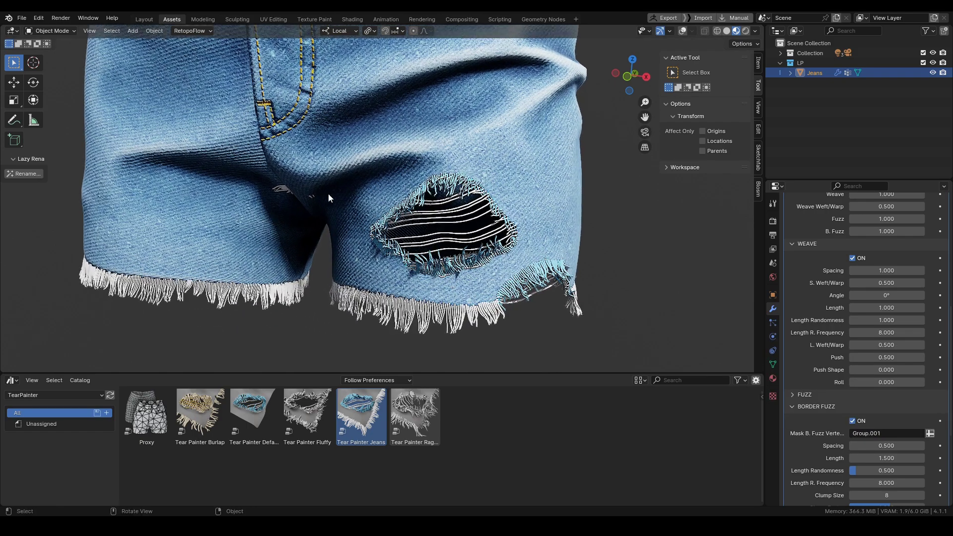
shift+middle_drag(328, 192, 330, 199)
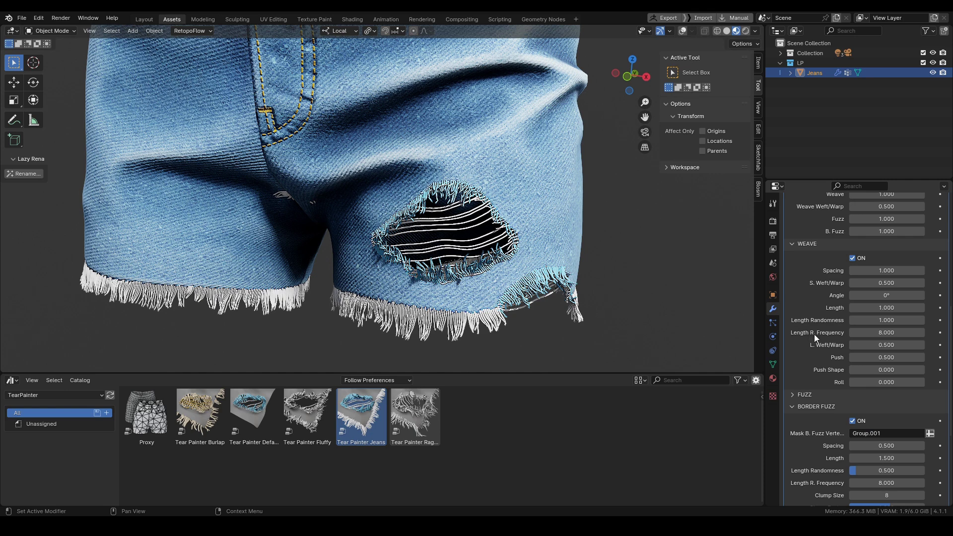
- Check the mesh's UV map name, the modifier's Info notes, and the shorts' rotation and scale values
scroll(814, 334, up, 13)
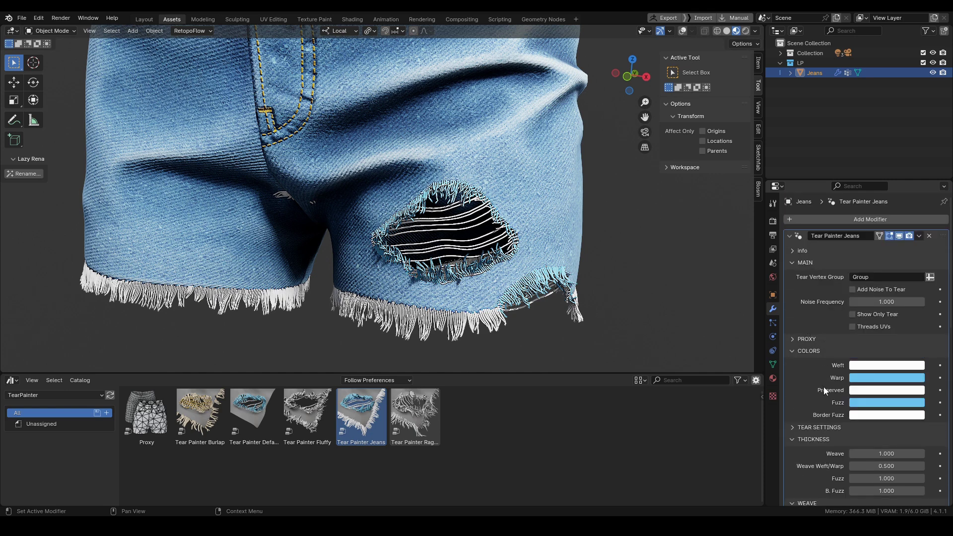
click(772, 364)
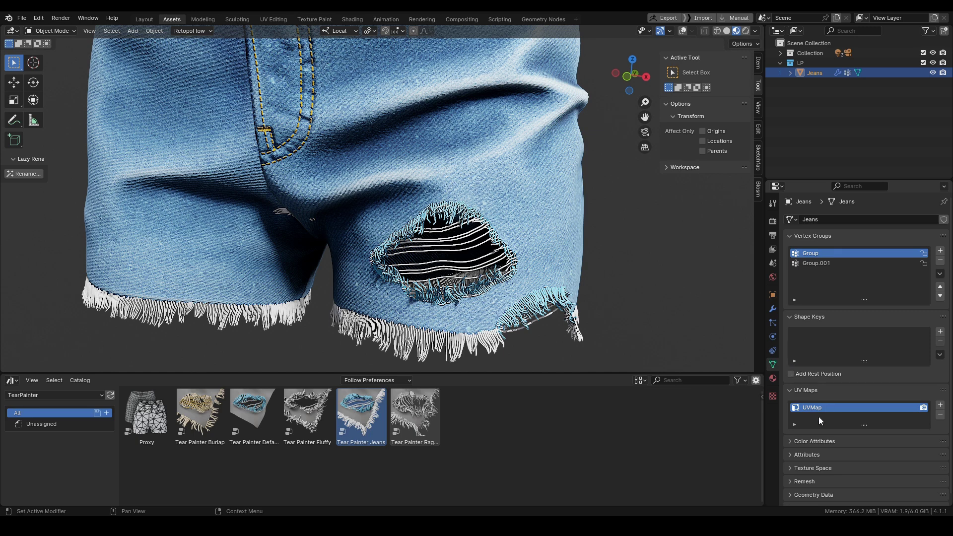
click(773, 311)
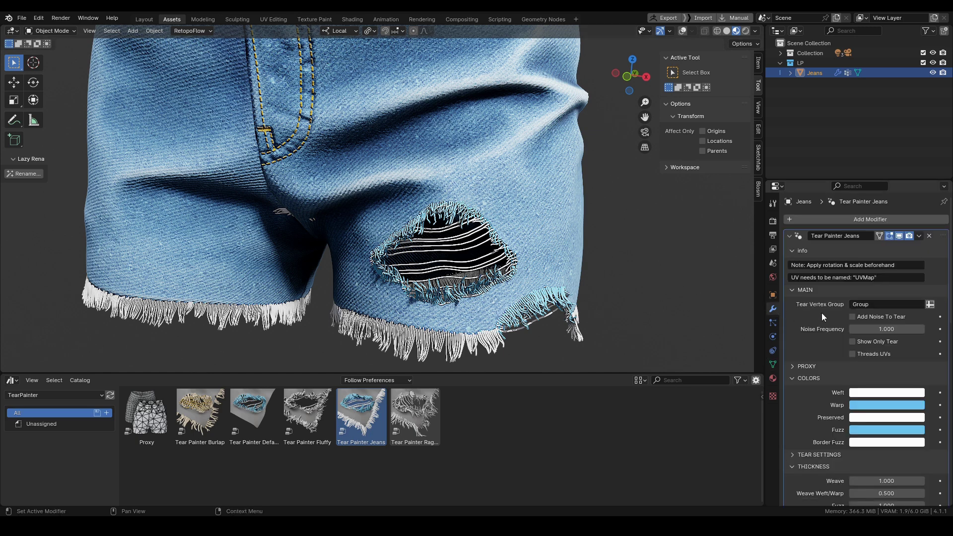
click(757, 62)
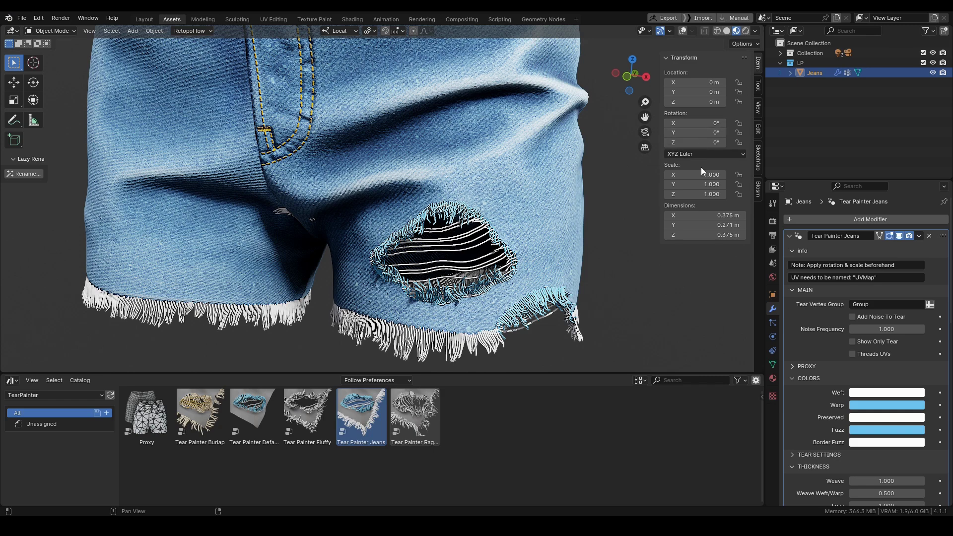
ctrl+middle_drag(346, 281, 347, 289)
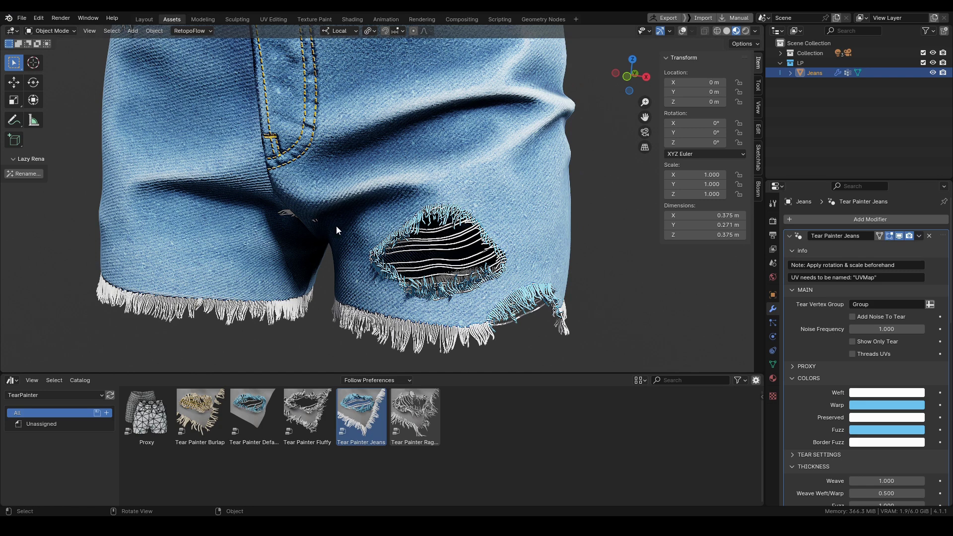
- Expand the modifier's Proxy settings to examine their options, and collapse them again
scroll(806, 345, down, 2)
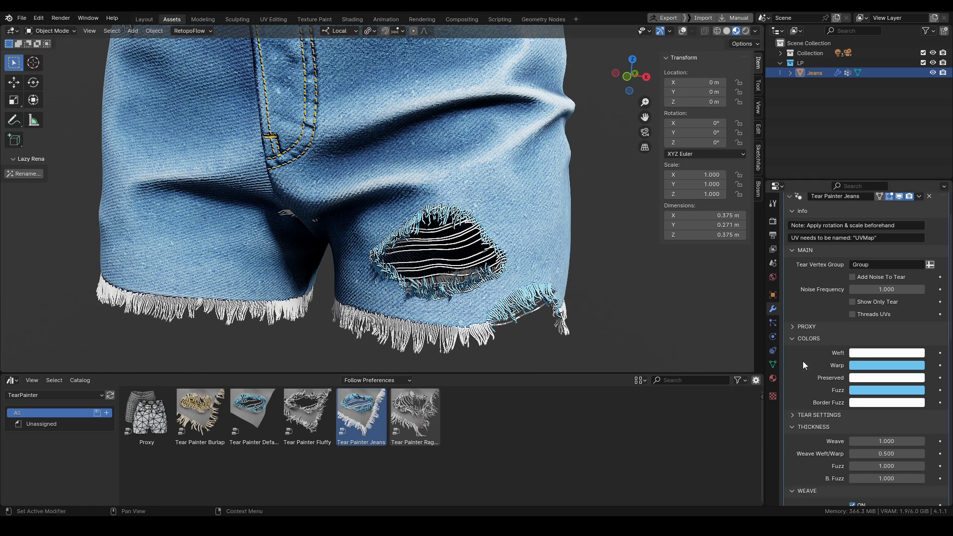
click(808, 327)
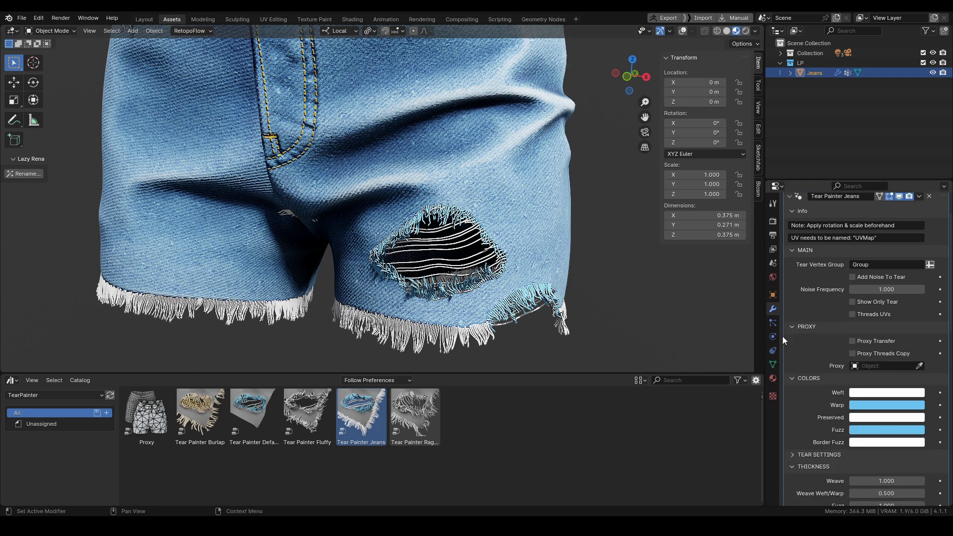
click(805, 327)
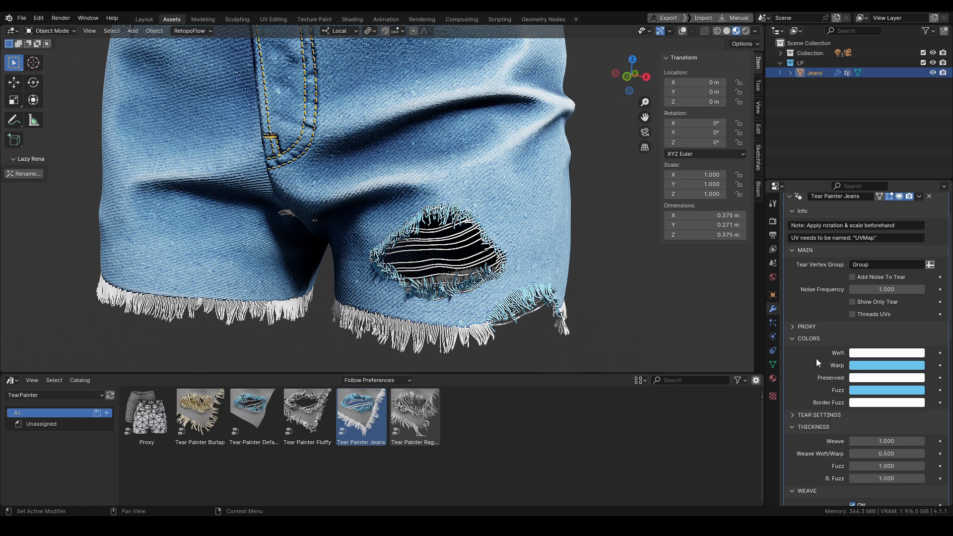
- Look over the Thickness and Weave settings, and expand the modifier's Fuzz settings
scroll(810, 359, down, 10)
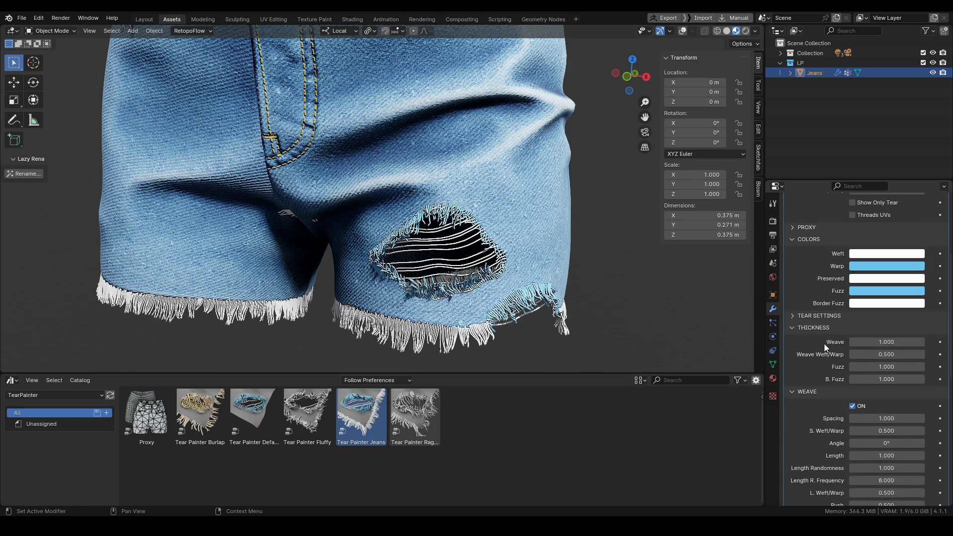
shift+middle_drag(485, 328, 480, 284)
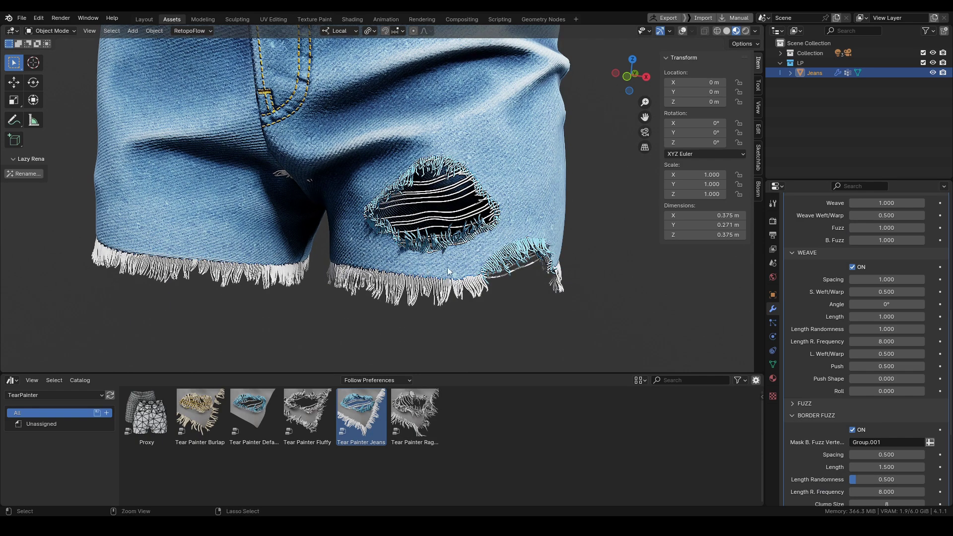
scroll(844, 316, down, 3)
scroll(845, 316, down, 1)
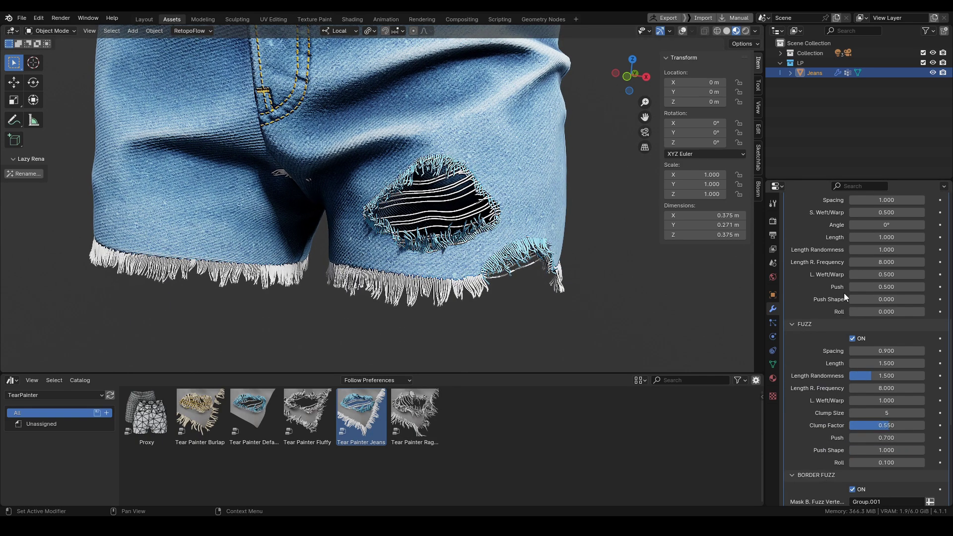
click(803, 312)
- Set the Border Fuzz Roll to 0.340 and its Clump Factor to 1.909
scroll(809, 338, down, 8)
ctrl+middle_drag(436, 300, 435, 248)
mouse_move(869, 387)
mouse_down()
mouse_move(901, 386)
mouse_move(854, 386)
mouse_up()
middle_drag(385, 225, 385, 242)
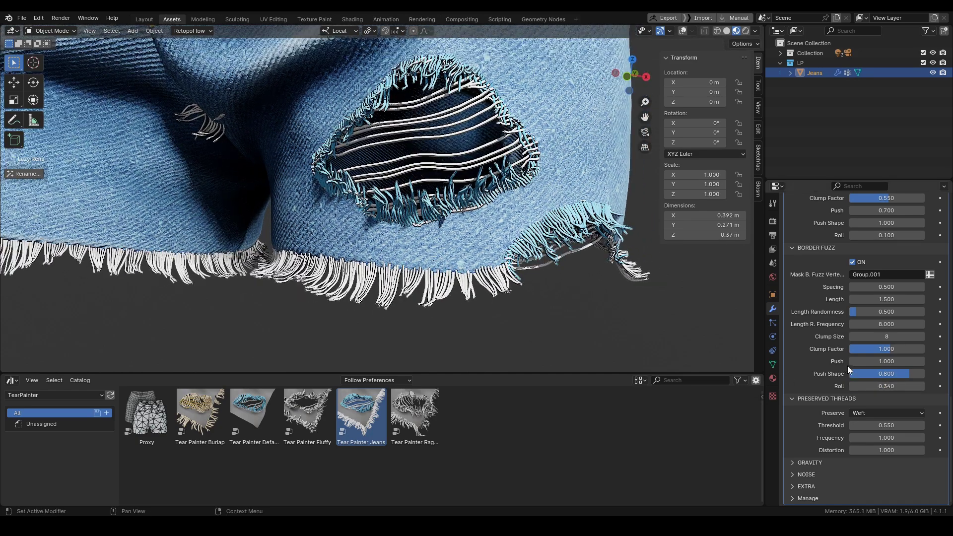
mouse_move(888, 348)
mouse_down()
mouse_move(860, 348)
mouse_move(894, 349)
mouse_up()
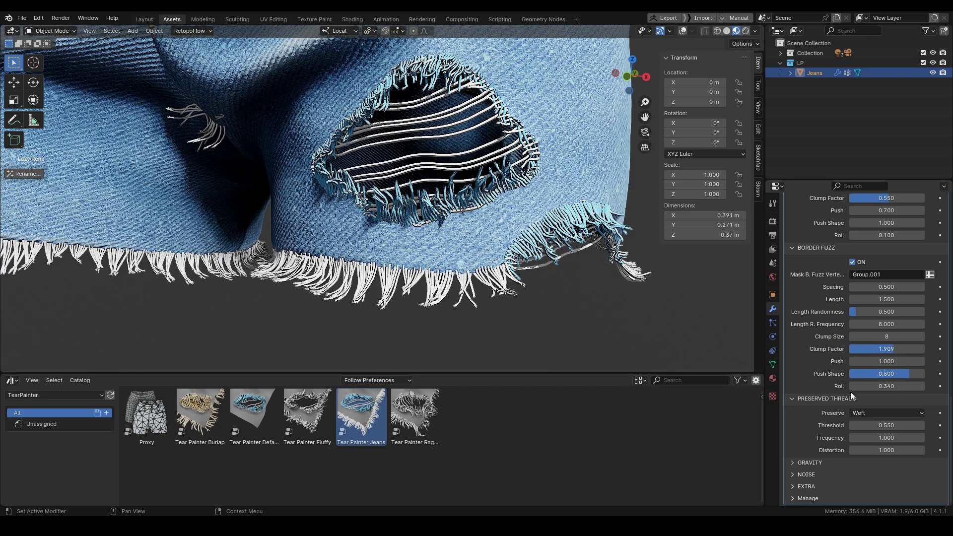
shift+middle_drag(395, 223, 400, 251)
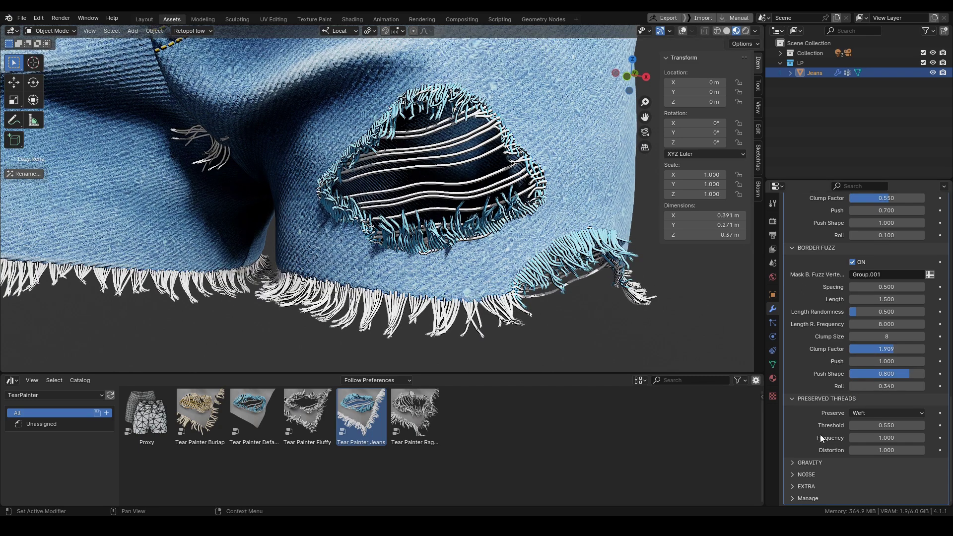
- Expand the modifier's Gravity settings and adjust the gravity acting on the threads
click(808, 462)
scroll(823, 397, down, 1)
scroll(830, 367, down, 1)
drag(875, 445, 779, 441)
scroll(427, 224, down, 3)
scroll(446, 238, up, 2)
scroll(819, 445, down, 1)
- Expand the Noise settings, try a Border Fuzz Spread of 0.860, and set it to 0.290
click(806, 474)
scroll(804, 327, down, 10)
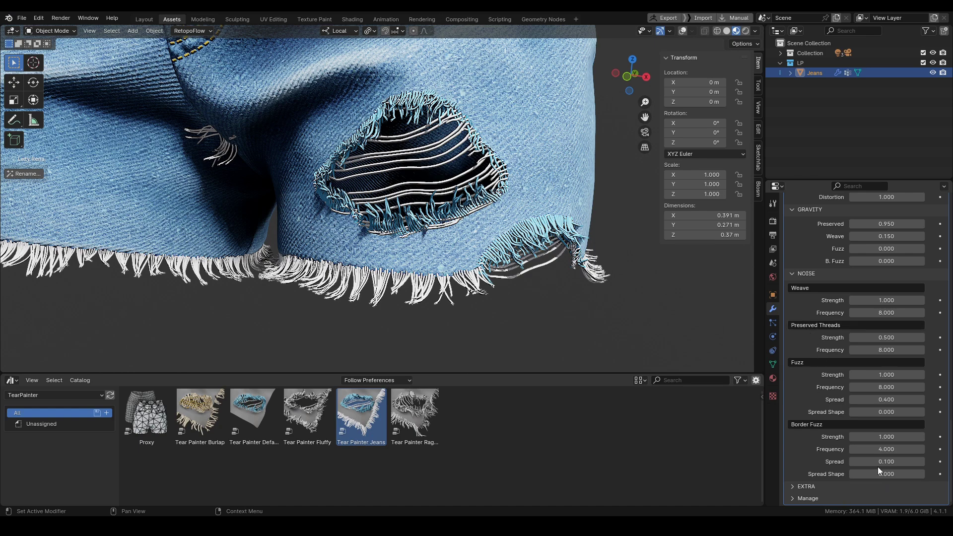
drag(880, 462, 947, 462)
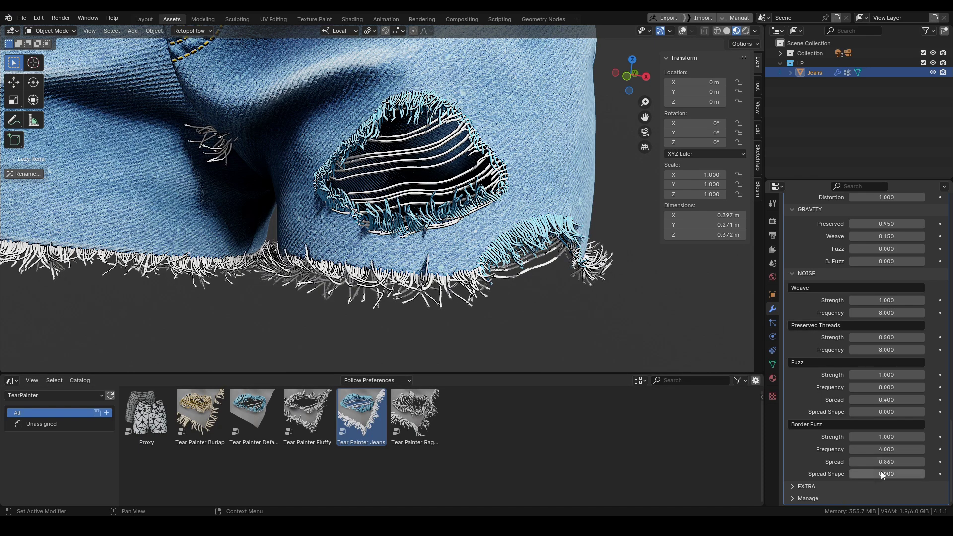
drag(875, 474, 818, 459)
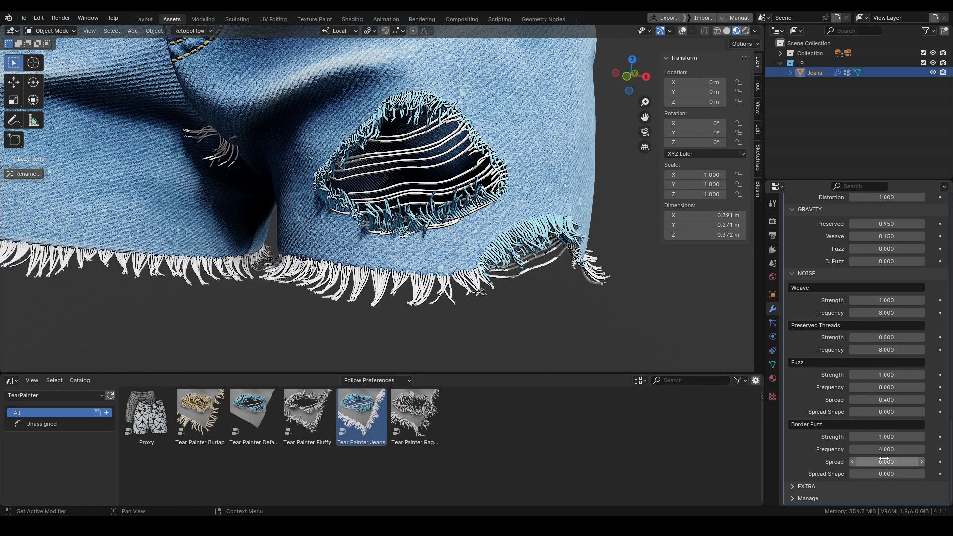
drag(879, 461, 904, 462)
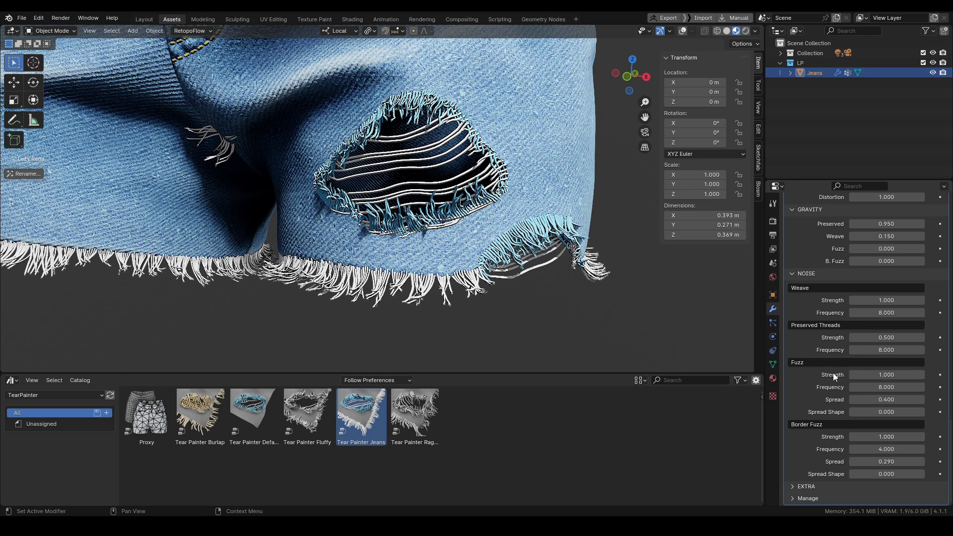
- Return to the start of the modifier's settings and collapse the Info section, keeping Main expanded
scroll(842, 437, up, 10)
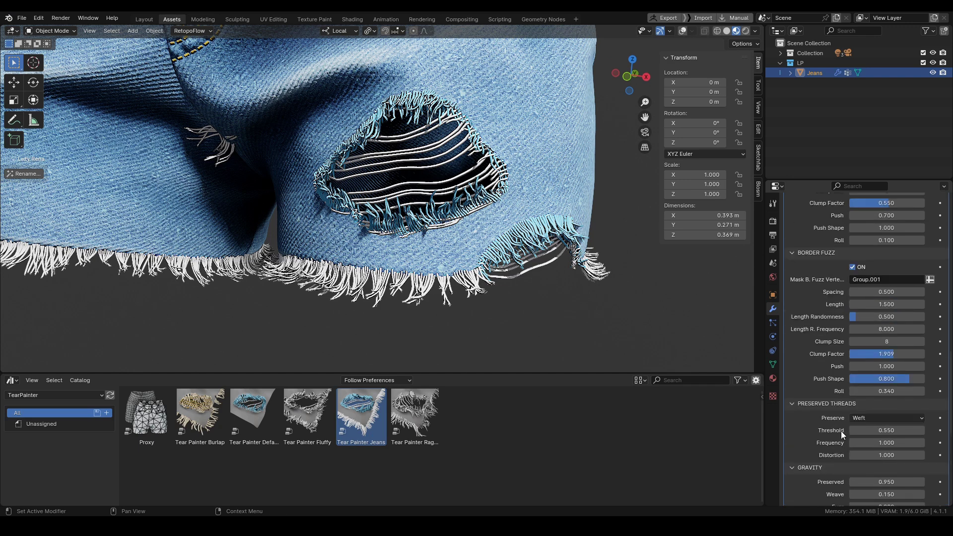
scroll(825, 333, up, 3)
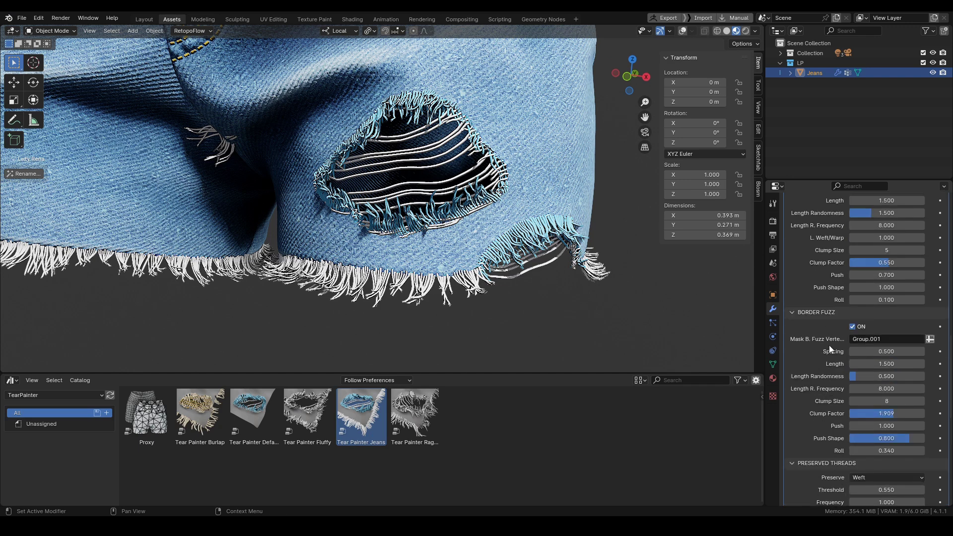
scroll(870, 342, up, 12)
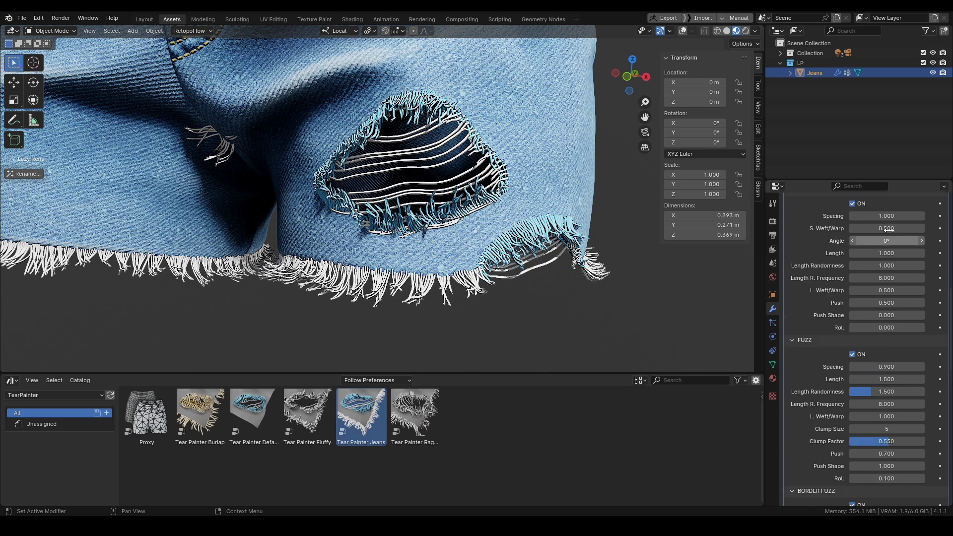
scroll(824, 328, up, 4)
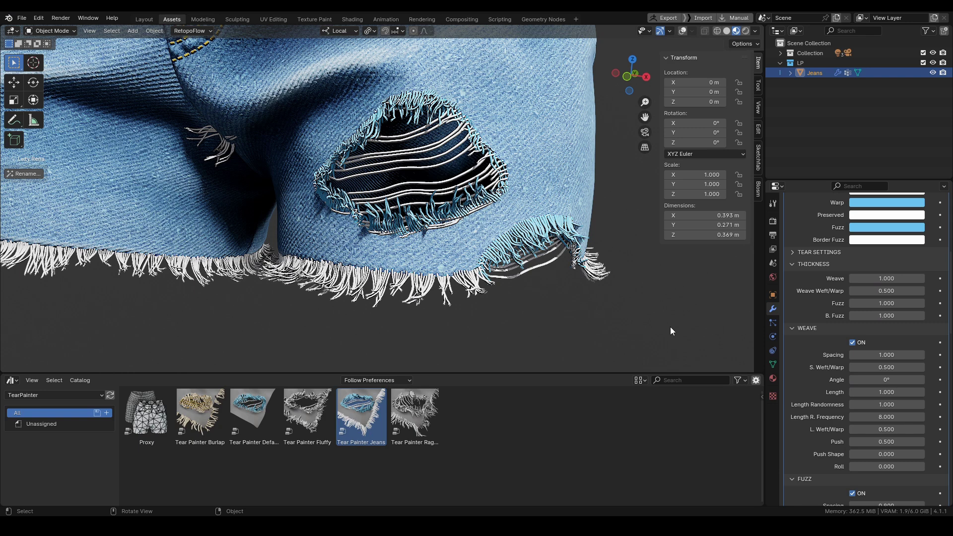
scroll(853, 314, up, 10)
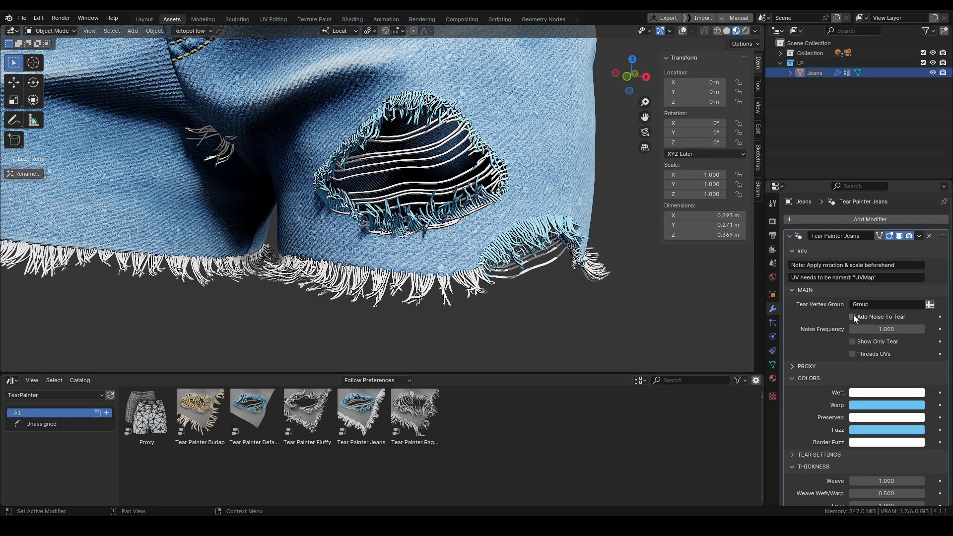
click(805, 231)
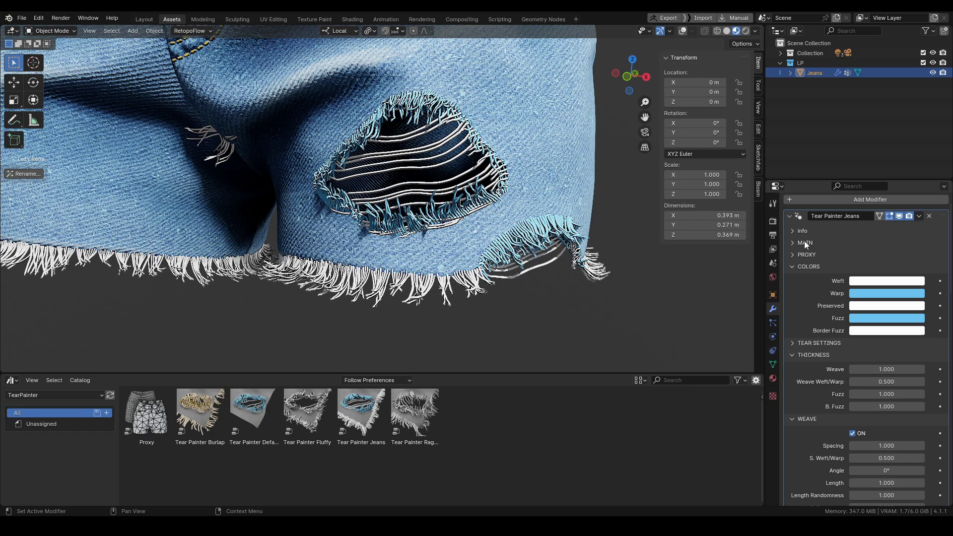
click(804, 242)
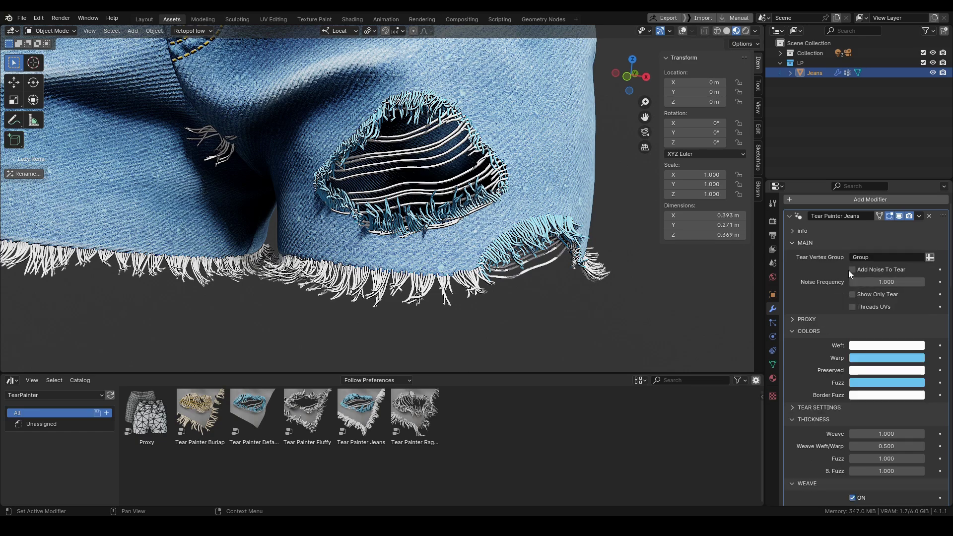
- Enable Add Noise To Tear with a Noise Frequency of 4.990, and turn on Show Only Tear
click(853, 270)
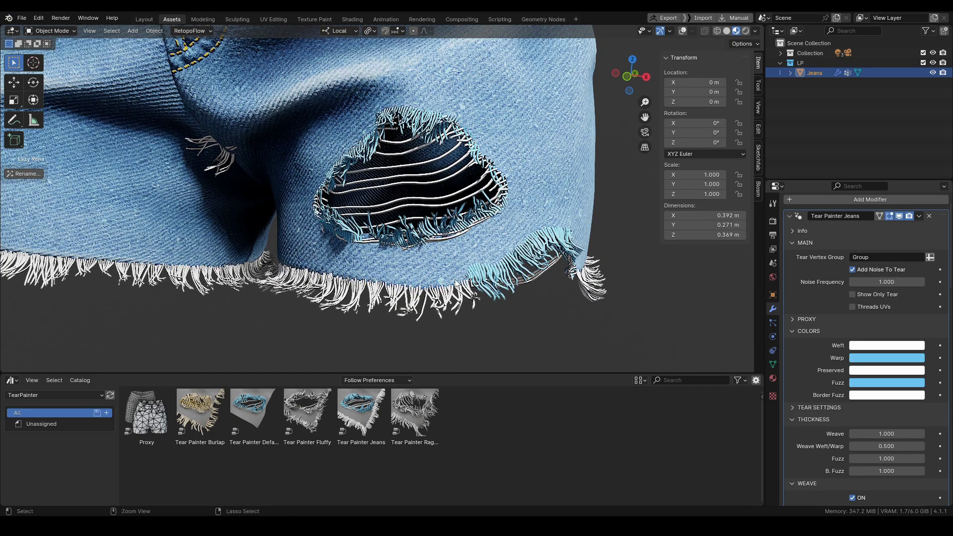
mouse_move(872, 282)
mouse_down()
mouse_move(893, 283)
mouse_move(873, 288)
mouse_up()
click(855, 293)
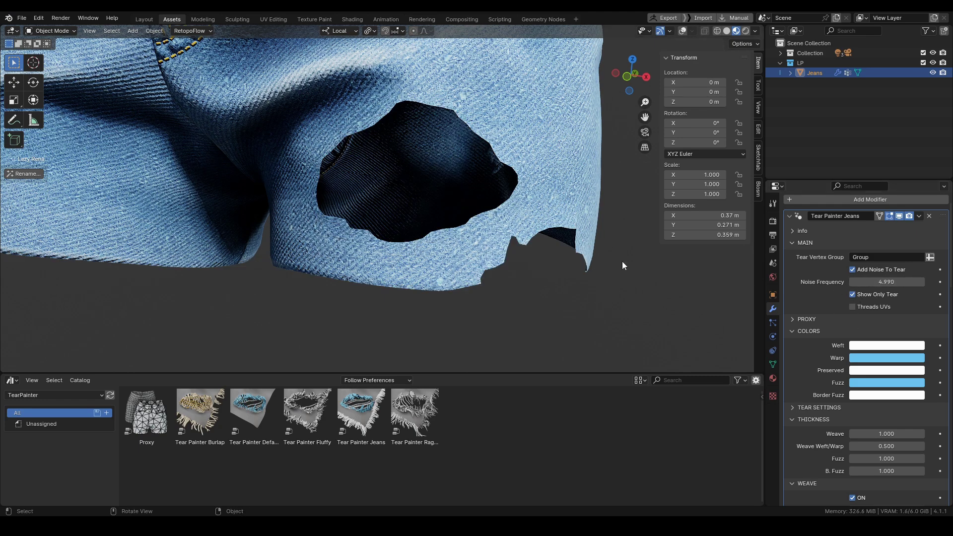
- Set the tear's Noise Frequency to 4.180 and disable Add Noise To Tear
mouse_move(878, 282)
mouse_down()
mouse_move(893, 282)
mouse_move(870, 282)
mouse_up()
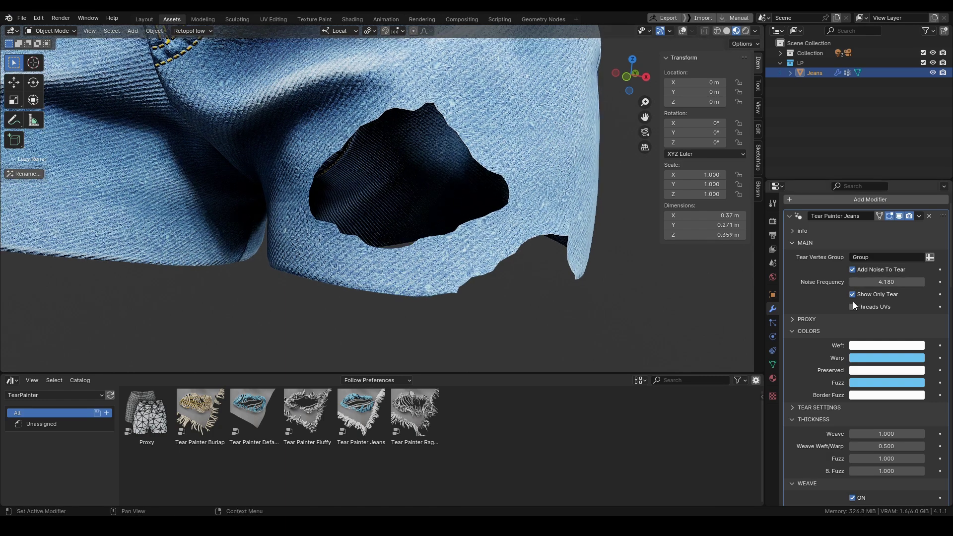
click(851, 269)
middle_drag(382, 218, 375, 228)
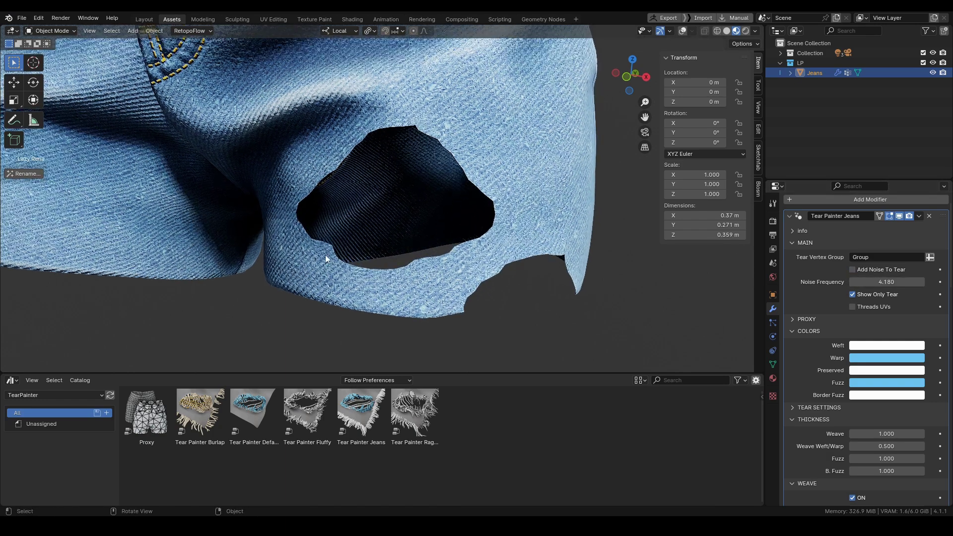
scroll(325, 254, down, 1)
- Turn off Show Only Tear and enable Threads UVs for the tear threads
click(852, 295)
click(852, 306)
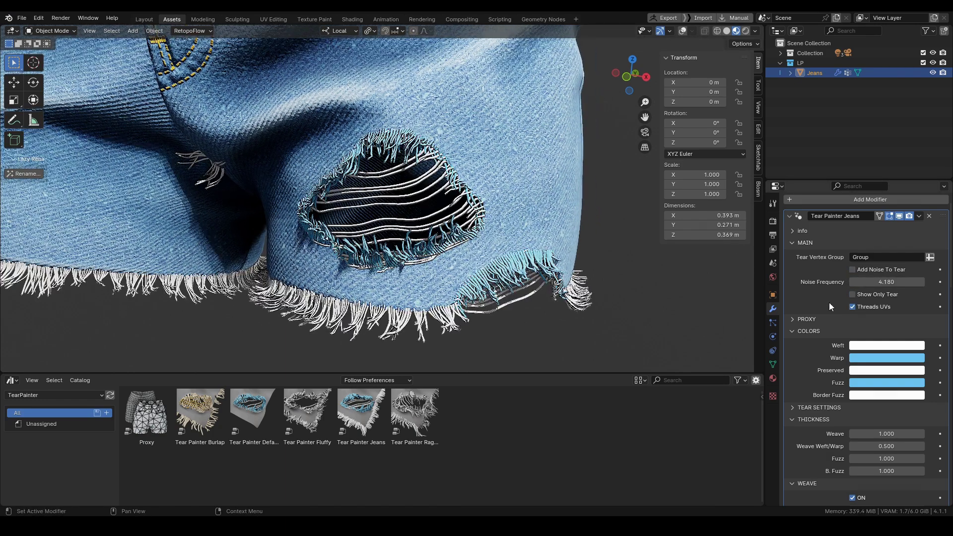
ctrl+middle_drag(521, 268, 535, 183)
ctrl+middle_drag(512, 248, 526, 229)
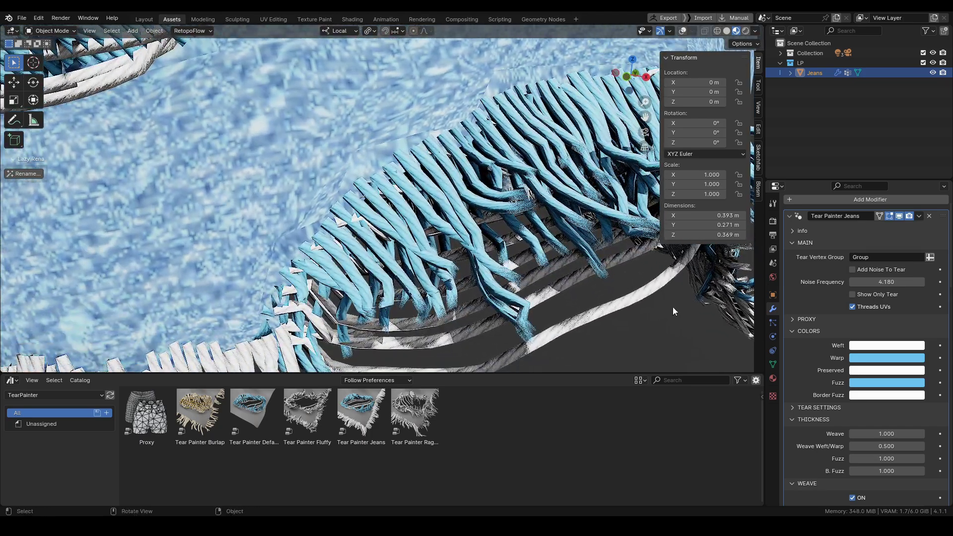
- Switch Threads UVs off and on again to compare the texture on the threads
click(852, 307)
click(853, 306)
ctrl+middle_drag(431, 174, 501, 348)
ctrl+middle_drag(501, 298, 511, 358)
- Review the Proxy section and collapse it, and expand the Tear Settings section
click(807, 319)
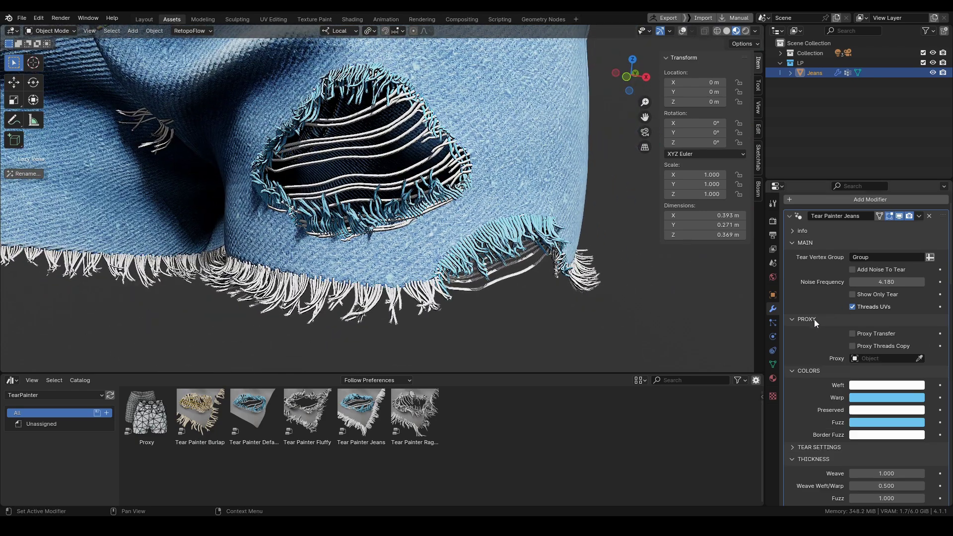
click(804, 320)
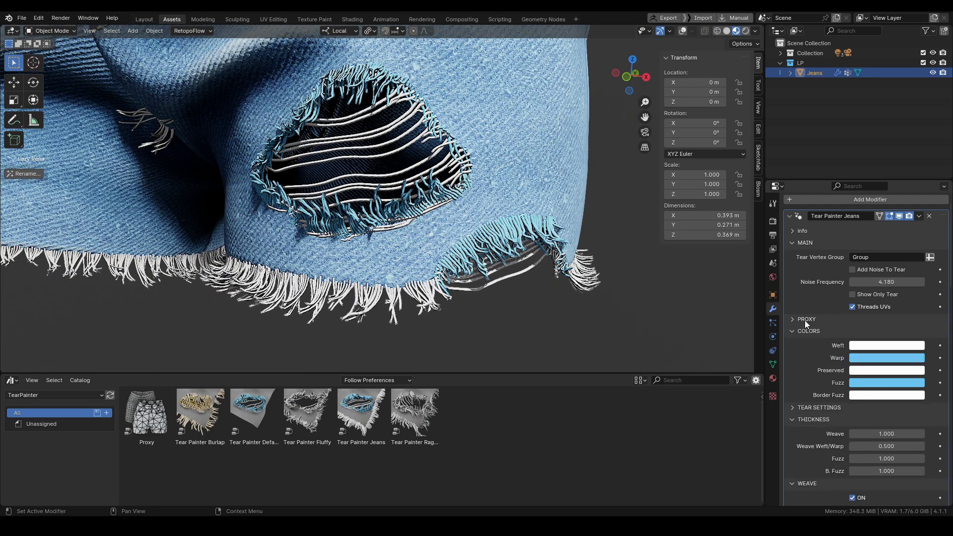
scroll(818, 367, down, 3)
click(812, 348)
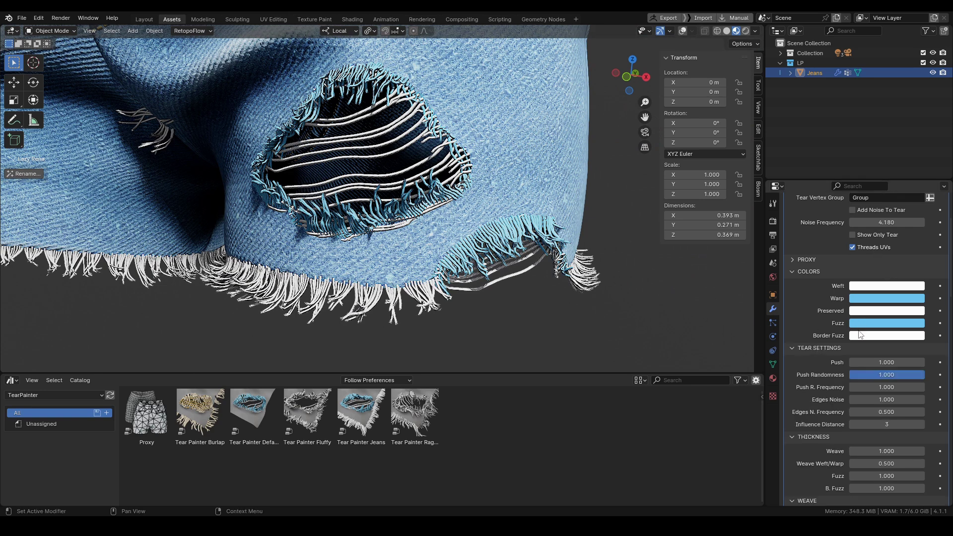
- Show the shorts in solid shading with Show Only Tear enabled and the viewport overlays on
key(z)
click(556, 215)
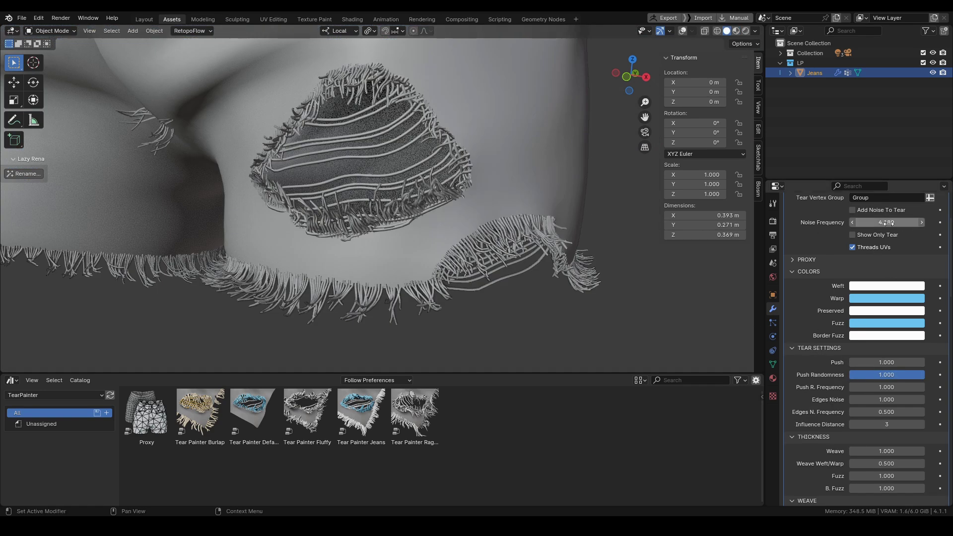
click(851, 235)
middle_drag(349, 186, 456, 261)
key(shift+alt+z)
key(shift+z)
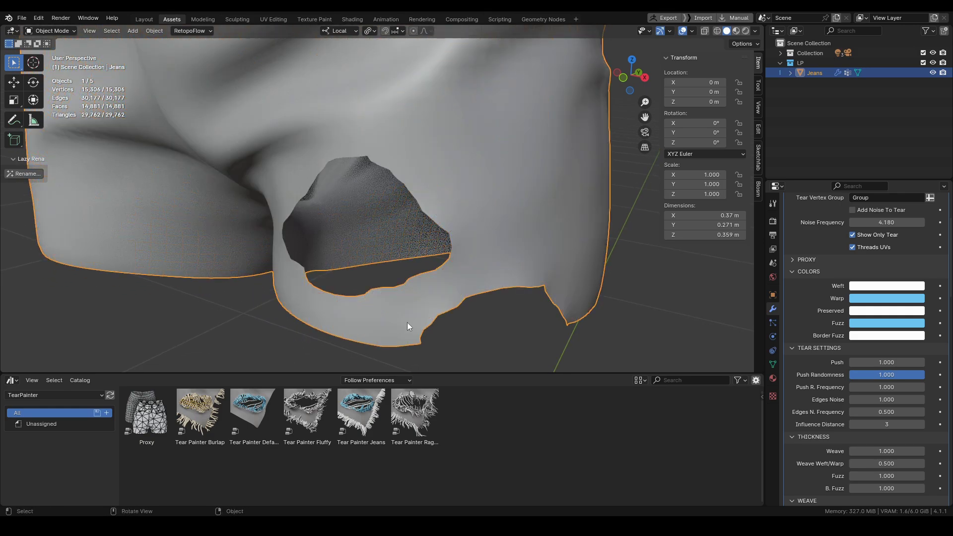
- Try different Push values on the tear edges, restore Push to 1, and set Push R. Frequency to 1.440
scroll(418, 309, up, 1)
ctrl+middle_drag(404, 275, 410, 283)
middle_drag(410, 283, 402, 277)
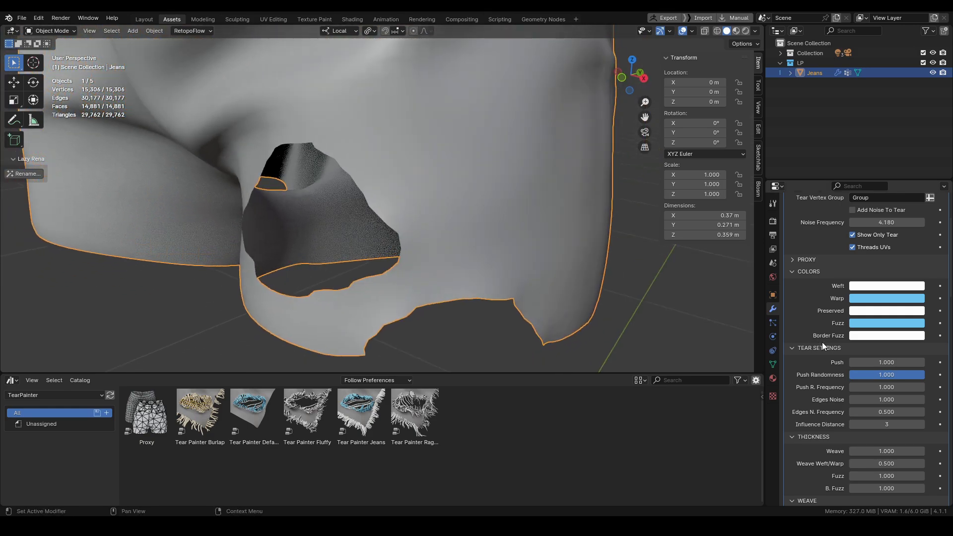
drag(874, 366, 936, 388)
click(895, 362)
text(1)
key(Return)
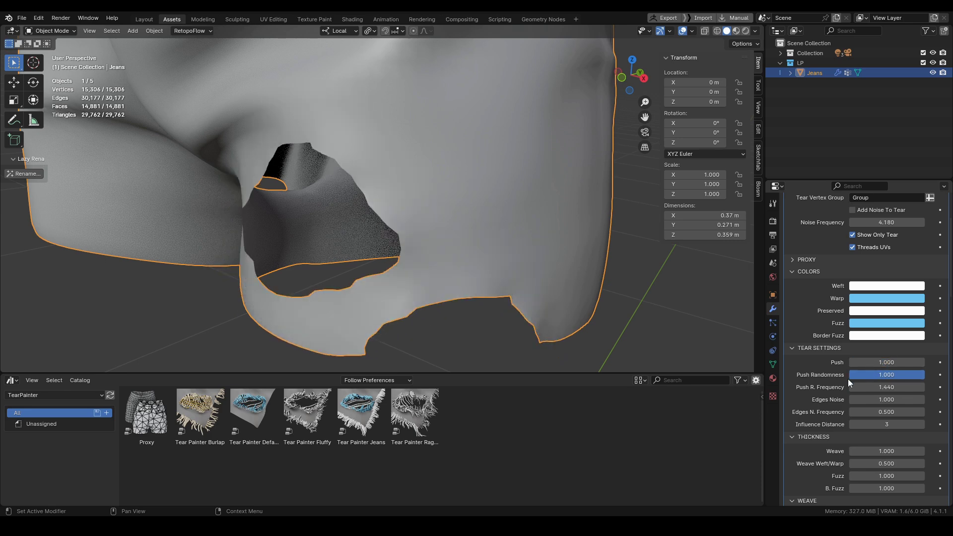
- Try other Edges Noise and Edges N. Frequency values on the tear, resetting them to 1 and 0.5
drag(887, 399, 906, 399)
middle_drag(563, 344, 451, 236)
mouse_move(886, 412)
mouse_down()
mouse_move(870, 412)
mouse_move(886, 412)
mouse_up()
text(0.5)
key(Return)
click(886, 399)
text(1)
key(Return)
middle_drag(422, 234, 404, 236)
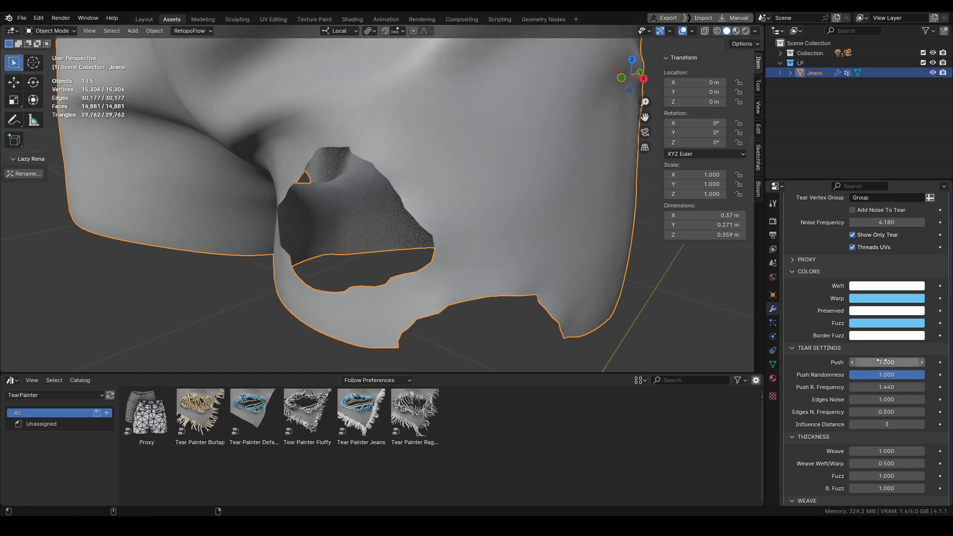
- Set the tear's Push to 2.976 and adjust its Influence Distance
drag(886, 362, 871, 357)
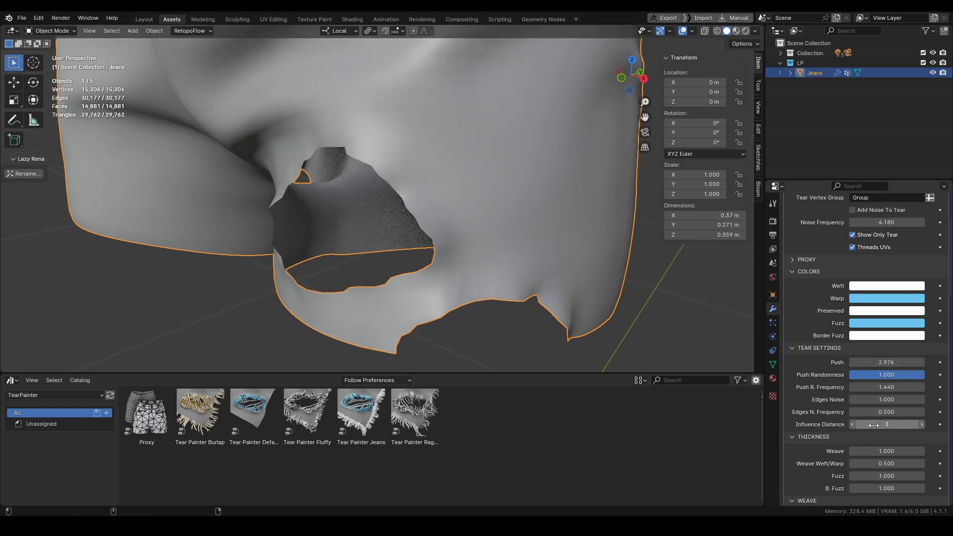
mouse_move(886, 424)
mouse_down()
mouse_move(908, 424)
mouse_move(868, 424)
mouse_up()
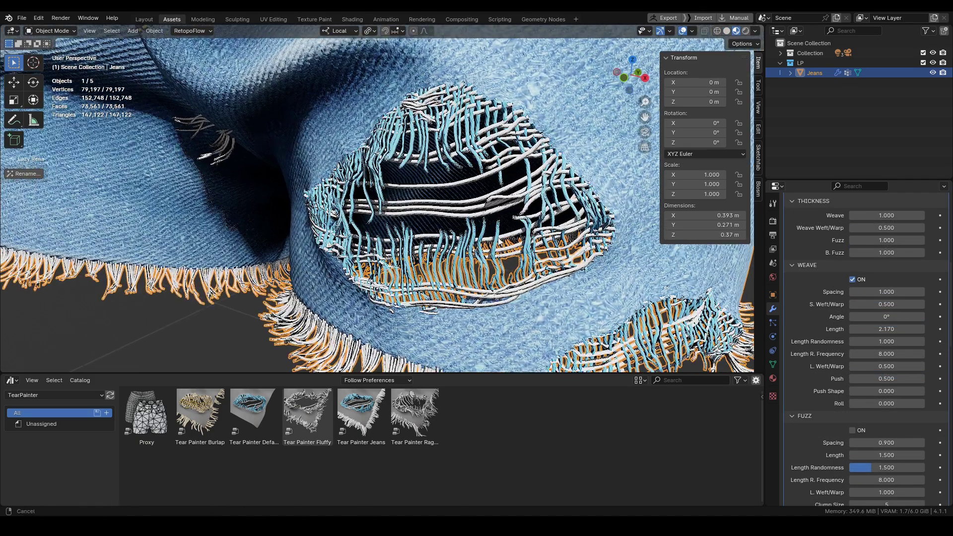
- Try a Weave thickness of 1.420 and a Weave Weft/Warp thickness of 0.370, resetting Weave Weft/Warp to 0.5
scroll(852, 329, up, 4)
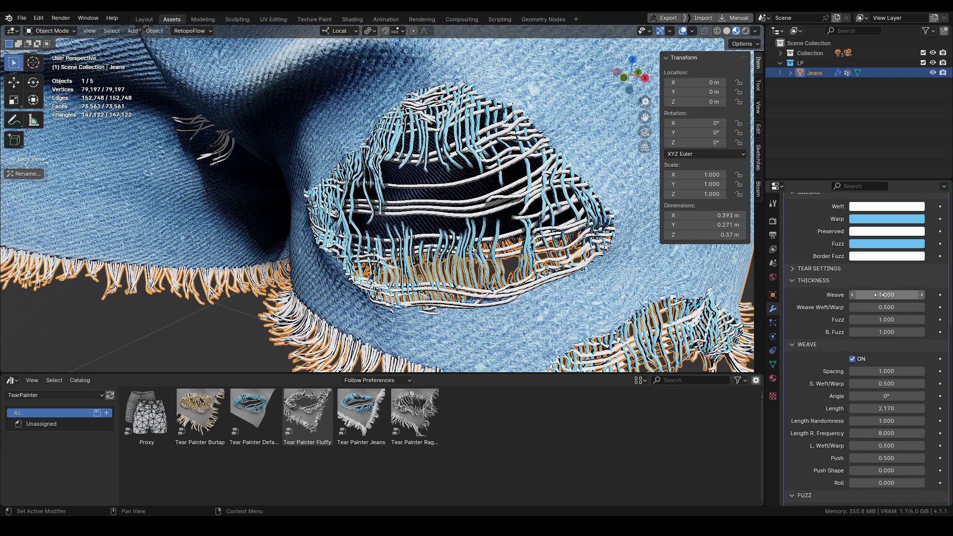
drag(886, 295, 858, 294)
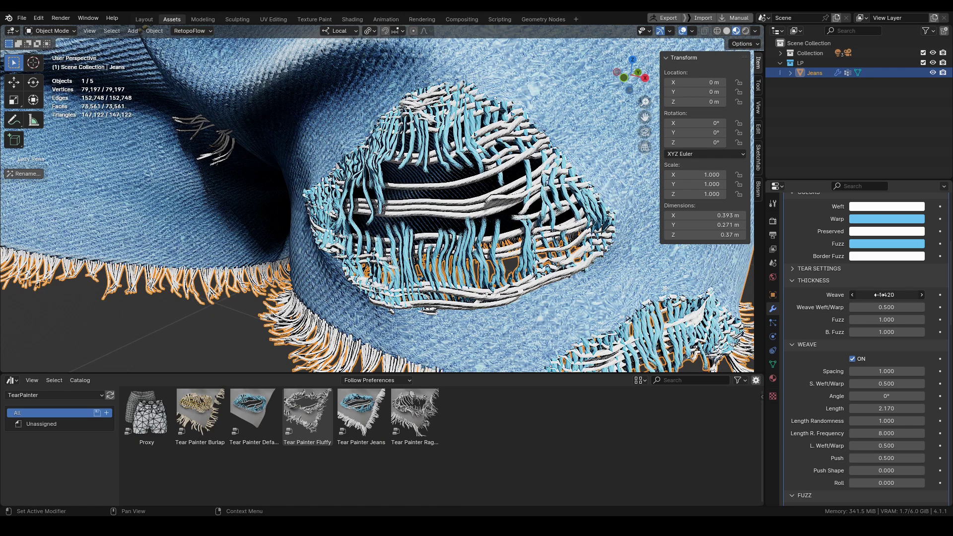
mouse_move(886, 307)
mouse_down()
mouse_move(871, 307)
mouse_move(883, 308)
mouse_up()
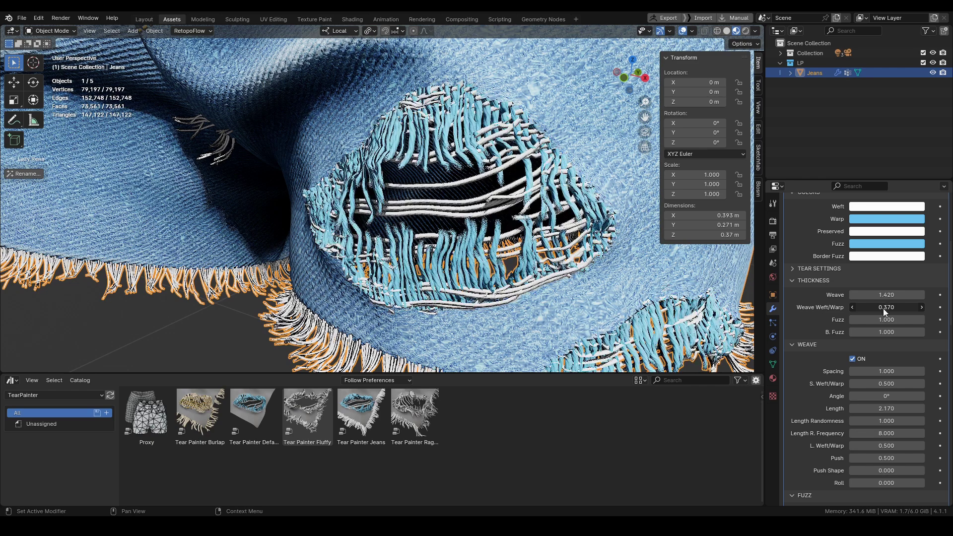
text(.5)
key(Return)
- Turn on the Fuzz threads and set the Weave thickness to 1
scroll(878, 465, down, 10)
click(852, 311)
scroll(836, 339, up, 5)
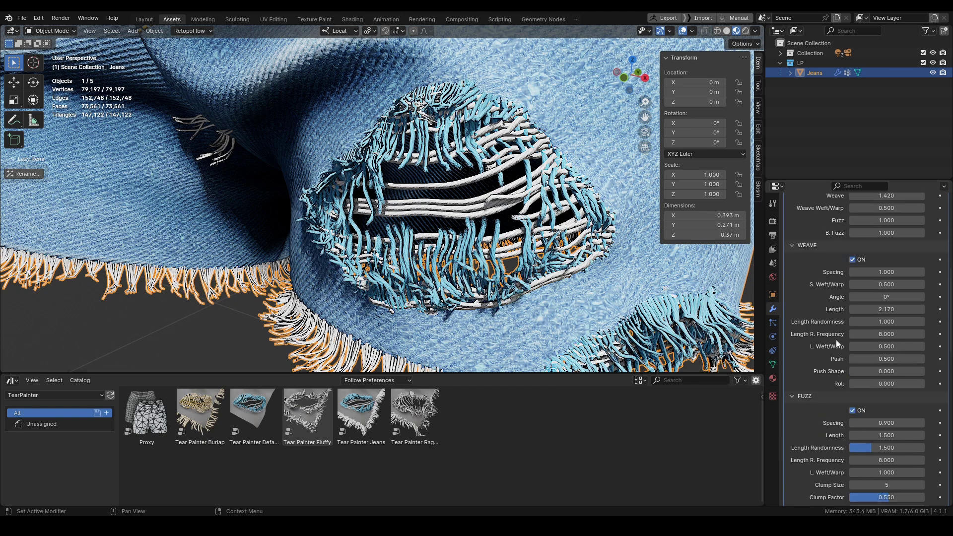
scroll(855, 282, up, 2)
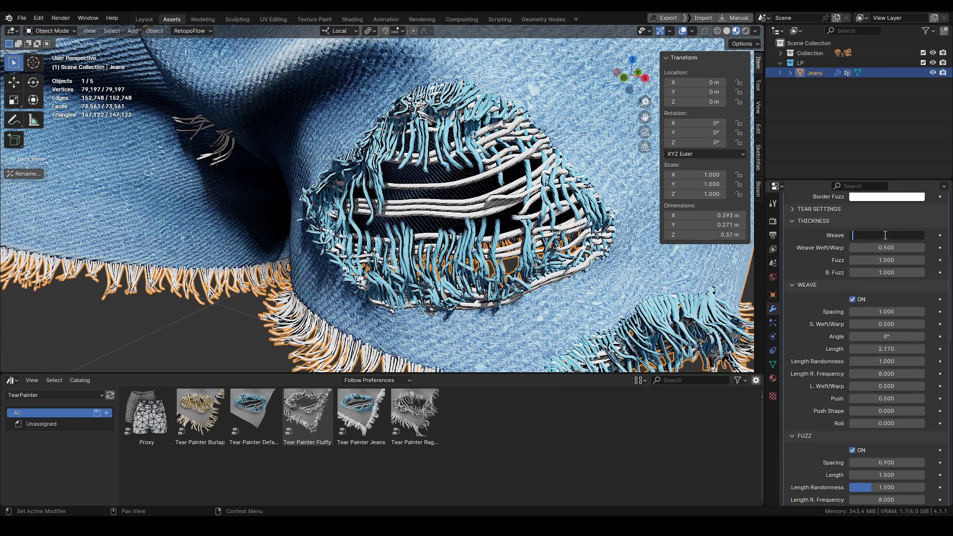
text(1)
key(Return)
- Try a different Fuzz thickness and reset it to 1
mouse_move(885, 259)
mouse_down()
mouse_move(922, 259)
mouse_move(880, 260)
mouse_up()
text(1)
key(Return)
scroll(571, 258, down, 4)
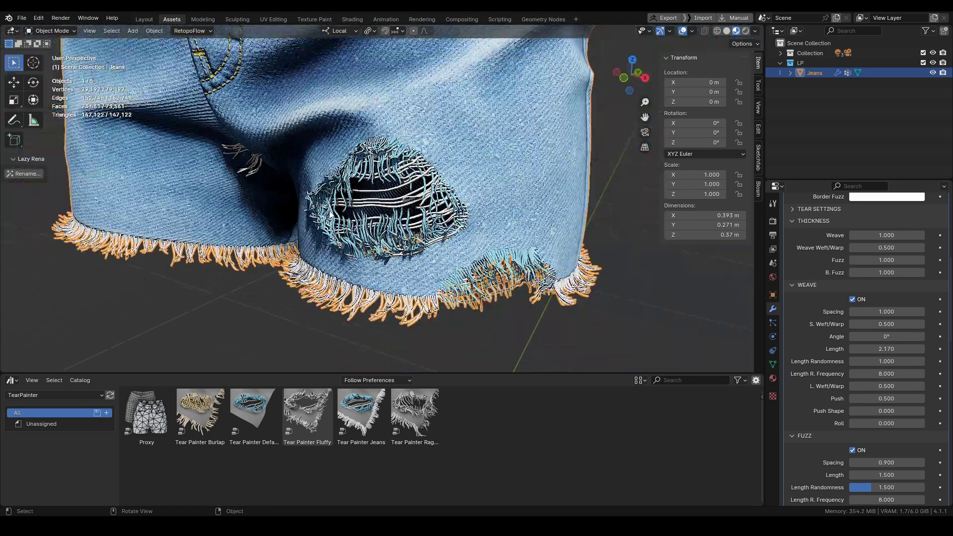
- Hide the viewport overlays and set the B. Fuzz thickness to 2.860 for the hem fringe
shift+middle_drag(573, 288, 570, 255)
scroll(570, 255, up, 1)
key(alt+shift+z)
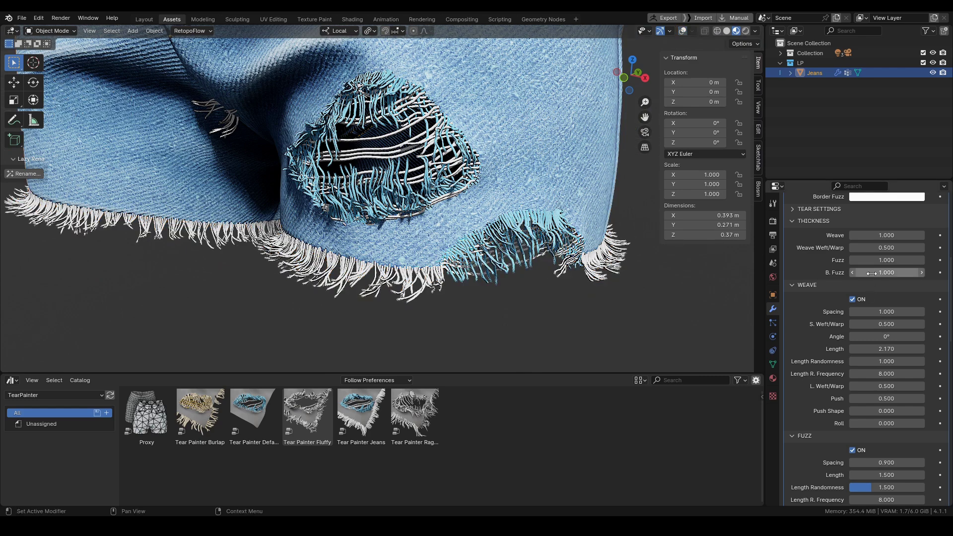
mouse_move(872, 272)
mouse_down()
mouse_move(908, 273)
mouse_move(872, 272)
mouse_up()
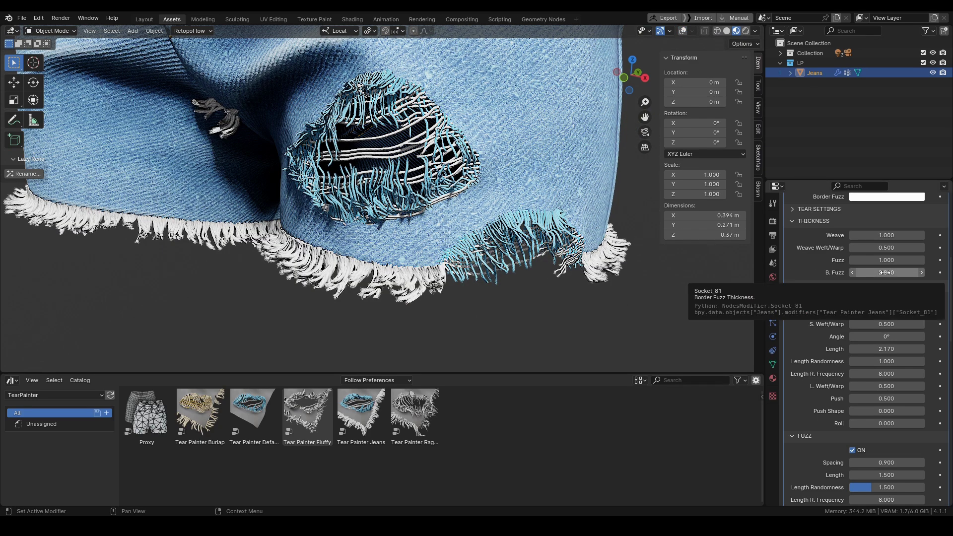
scroll(391, 305, up, 6)
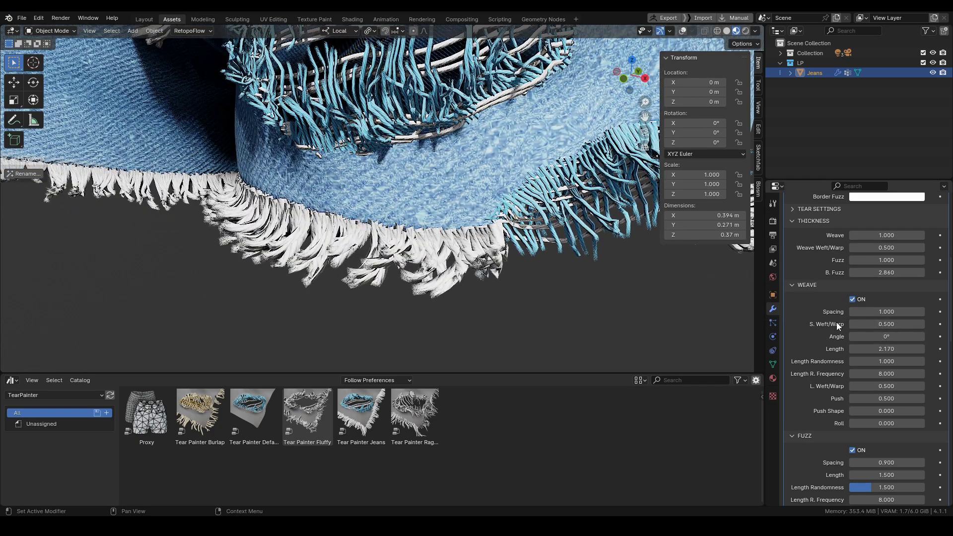
- Expand the Extra section and set Taper Threads to 0.371
scroll(835, 322, down, 20)
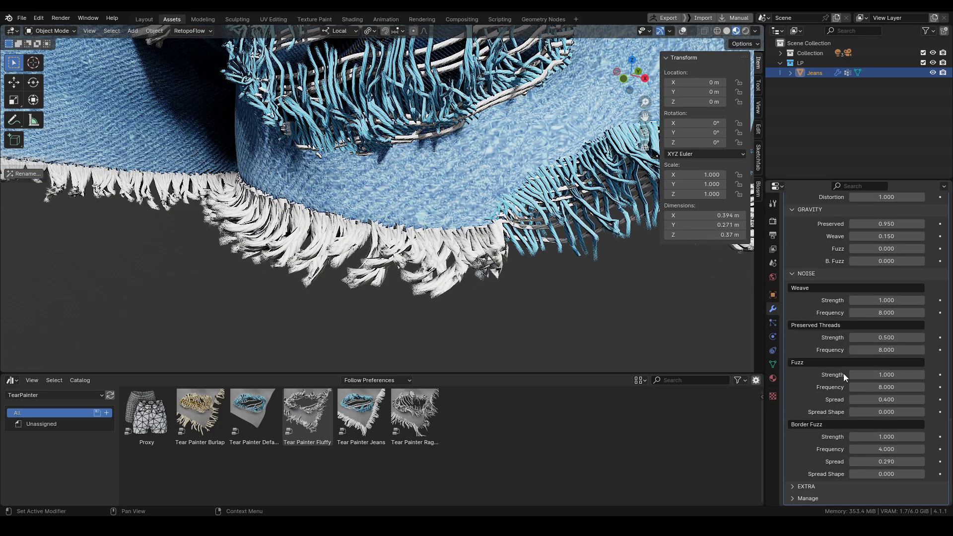
click(802, 487)
scroll(850, 377, down, 6)
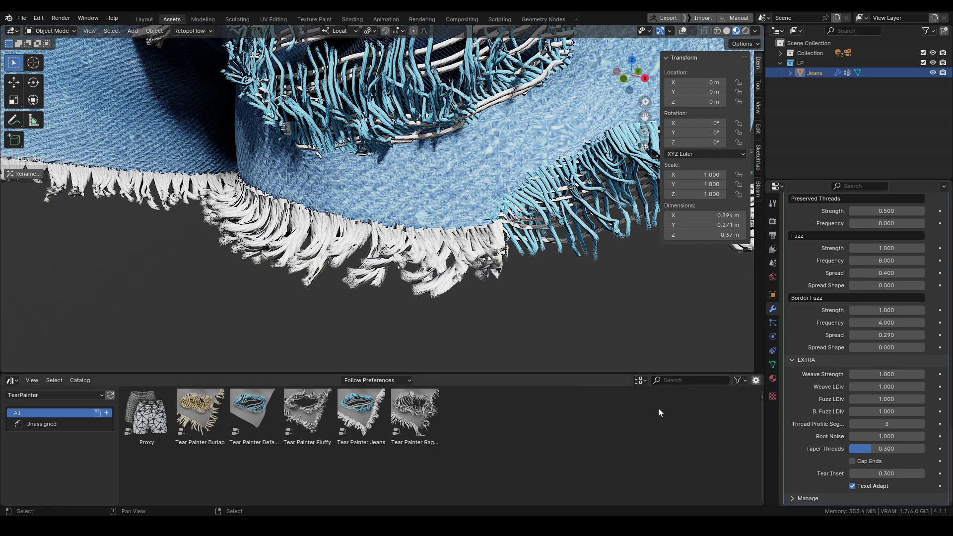
mouse_move(871, 449)
mouse_down()
mouse_move(914, 449)
mouse_move(878, 450)
mouse_up()
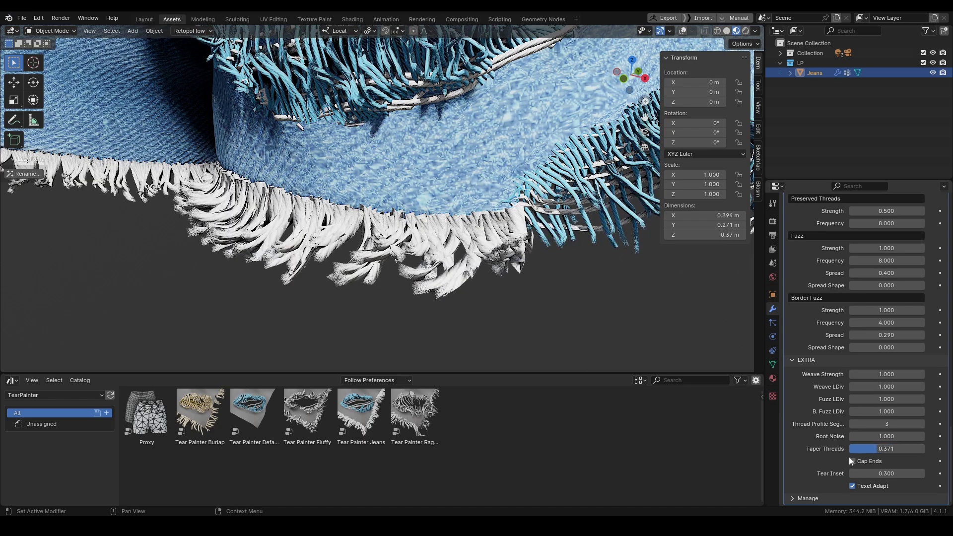
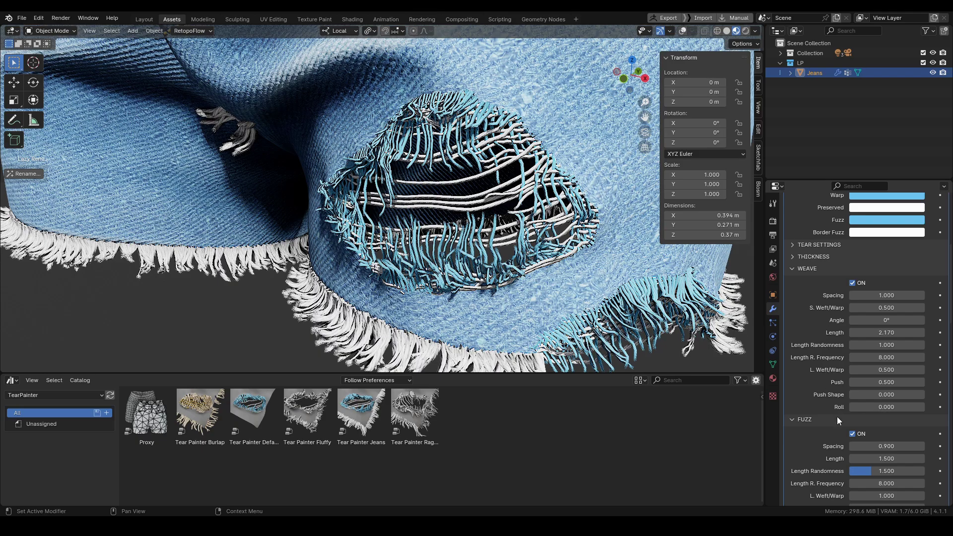
- Turn off the Fuzz threads, collapse the Fuzz section, and set the Weave Spacing to 1.210
click(852, 434)
click(805, 420)
middle_drag(466, 189, 338, 192)
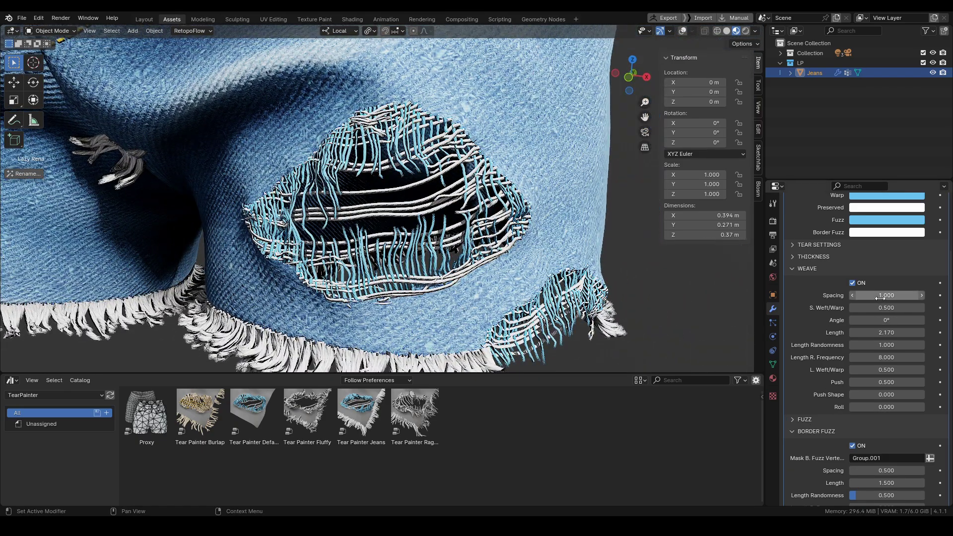
mouse_move(886, 295)
mouse_down()
mouse_move(952, 296)
mouse_move(893, 295)
mouse_up()
middle_drag(397, 208, 364, 217)
- Set the Weave Strength in the Noise settings to 0.360
scroll(809, 314, down, 7)
scroll(809, 317, down, 1)
scroll(840, 377, down, 8)
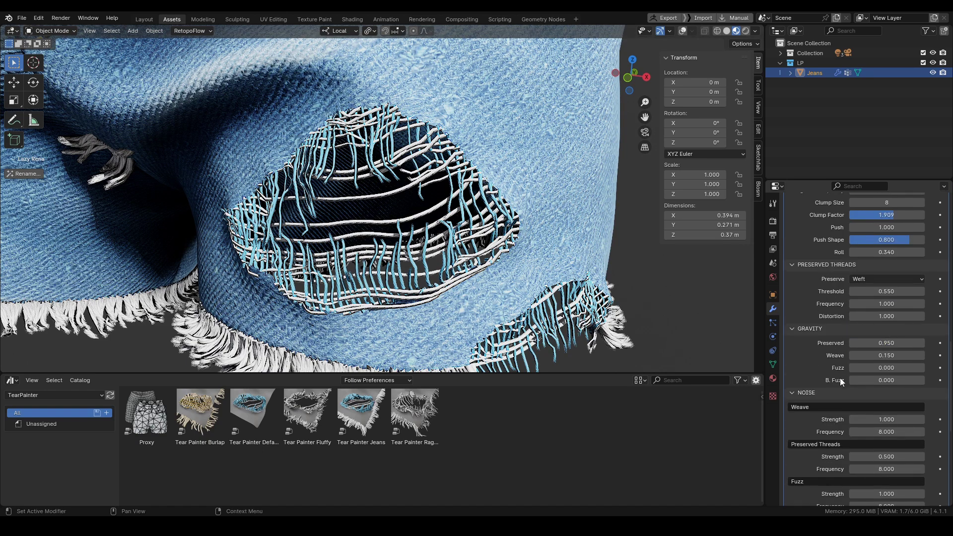
drag(886, 420, 854, 419)
- Try other S. Weft/Warp and Angle values for the weave, restoring them to 0.500 and 0°
scroll(817, 371, up, 18)
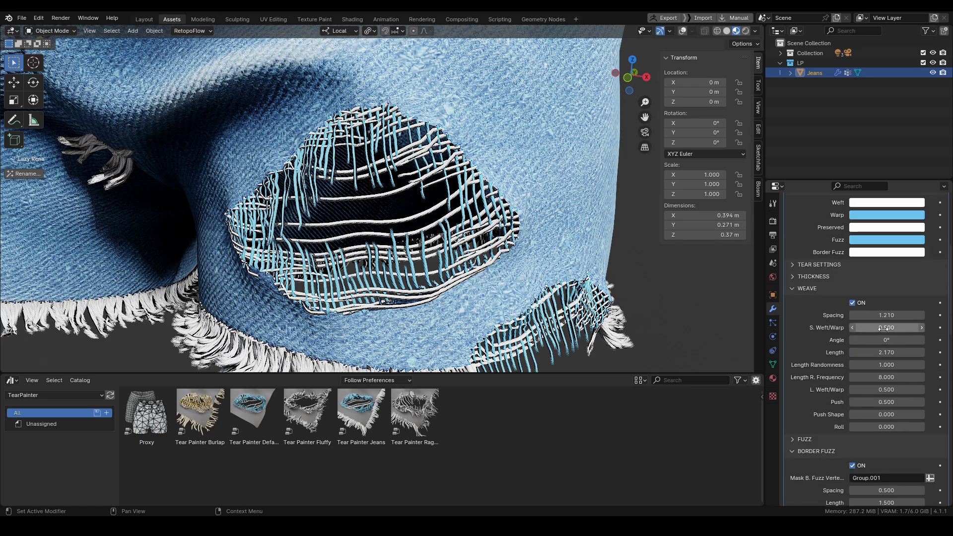
mouse_move(886, 327)
mouse_down()
mouse_move(875, 328)
mouse_move(897, 328)
mouse_move(885, 328)
mouse_up()
key(Return)
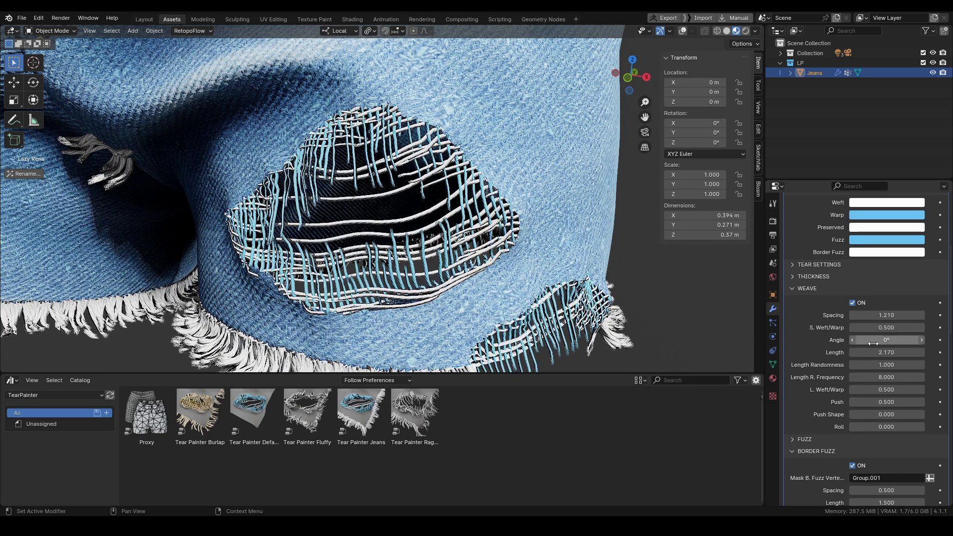
mouse_move(886, 340)
mouse_down()
mouse_move(905, 340)
mouse_move(884, 342)
mouse_up()
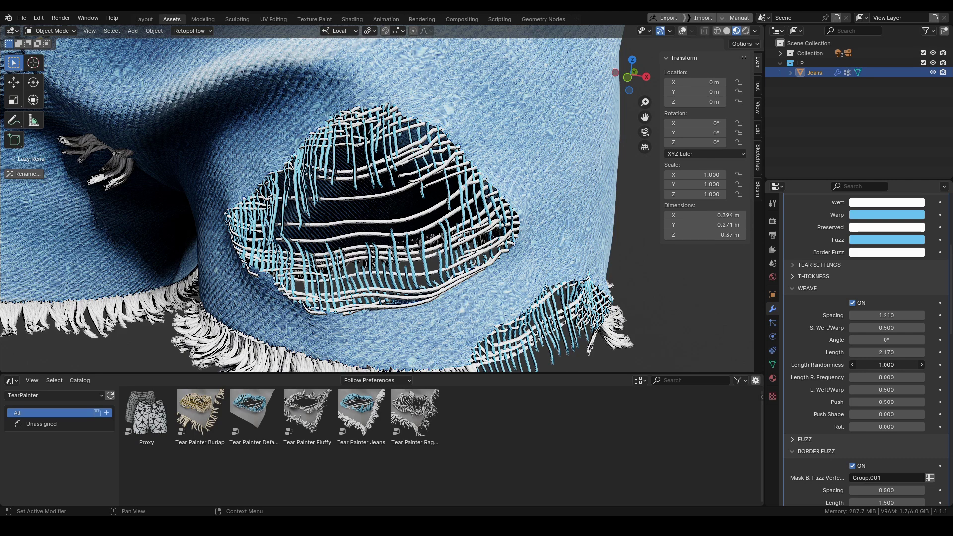
- Set the weave's Length Randomness to 1.120, Length R. Frequency to 8 and L. Weft/Warp to 0.5
mouse_move(886, 365)
mouse_down()
mouse_move(876, 365)
mouse_move(883, 389)
mouse_move(908, 389)
mouse_move(879, 390)
mouse_up()
text(8)
key(Return)
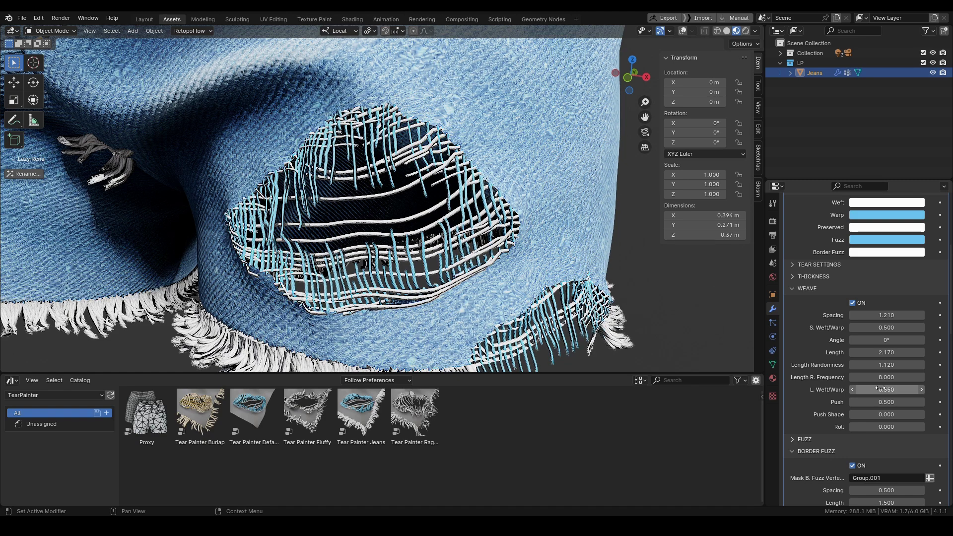
text(0.5)
key(Return)
- Set the Preserved Threads option to None
scroll(834, 377, down, 15)
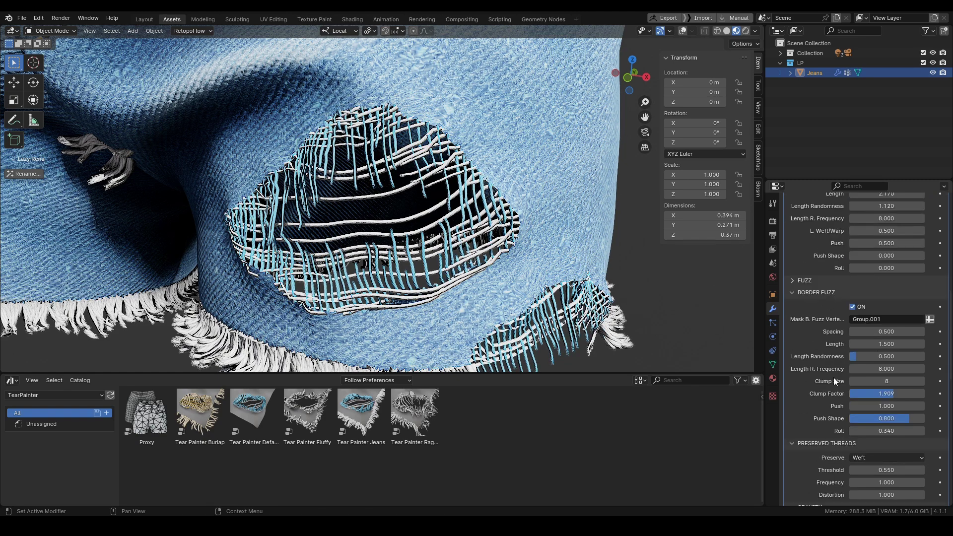
click(876, 298)
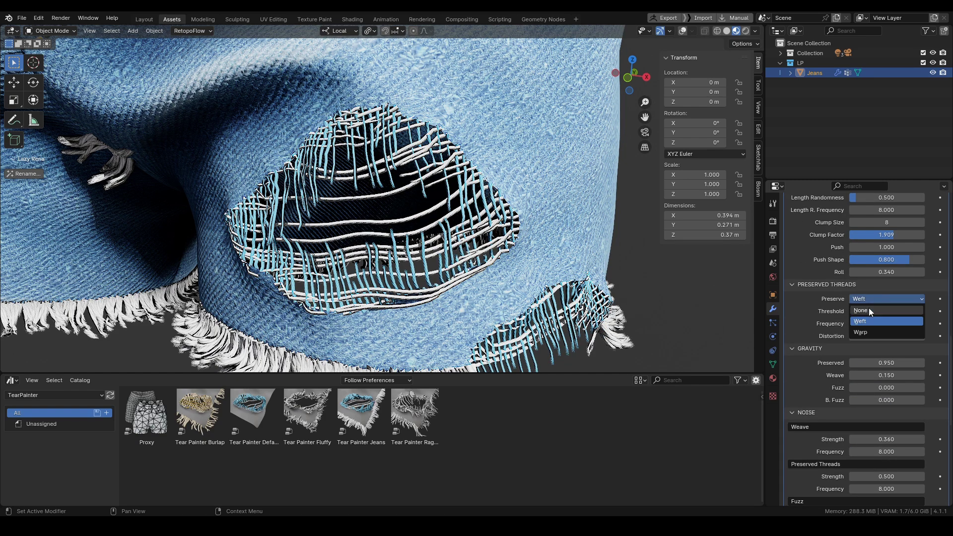
click(867, 309)
scroll(853, 315, up, 10)
scroll(853, 317, up, 3)
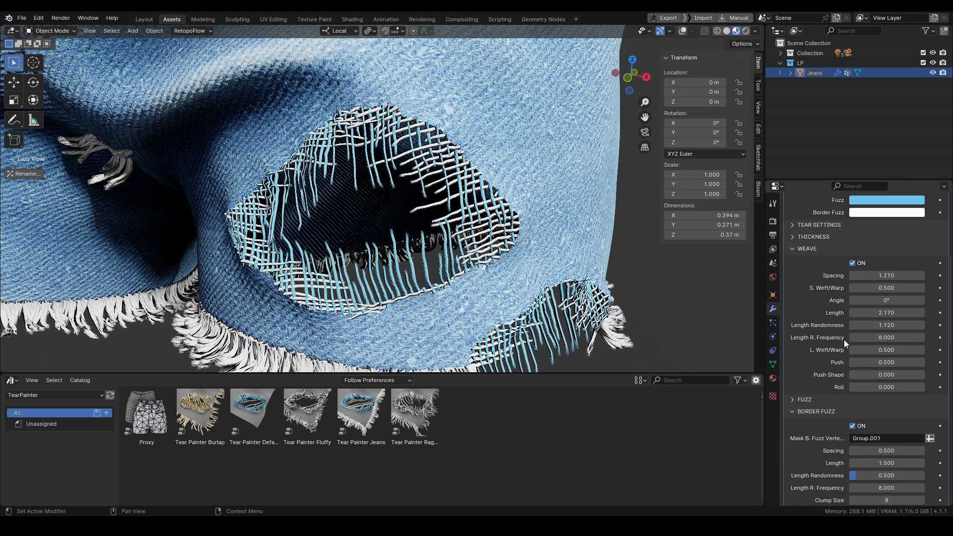
- Try a weave Push of 1.230 and a Roll of 0.580, restoring Roll to 0
drag(886, 362, 903, 388)
middle_drag(397, 266, 365, 272)
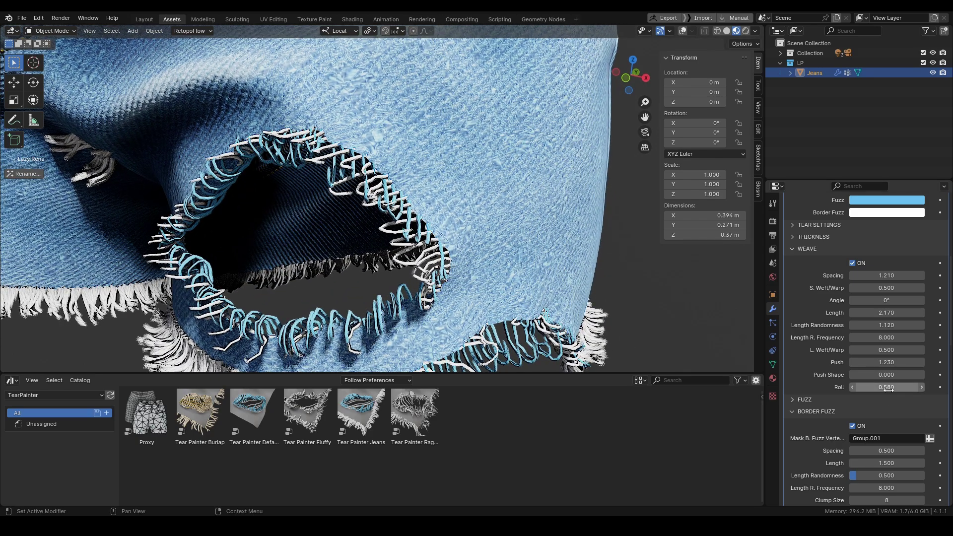
key(Return)
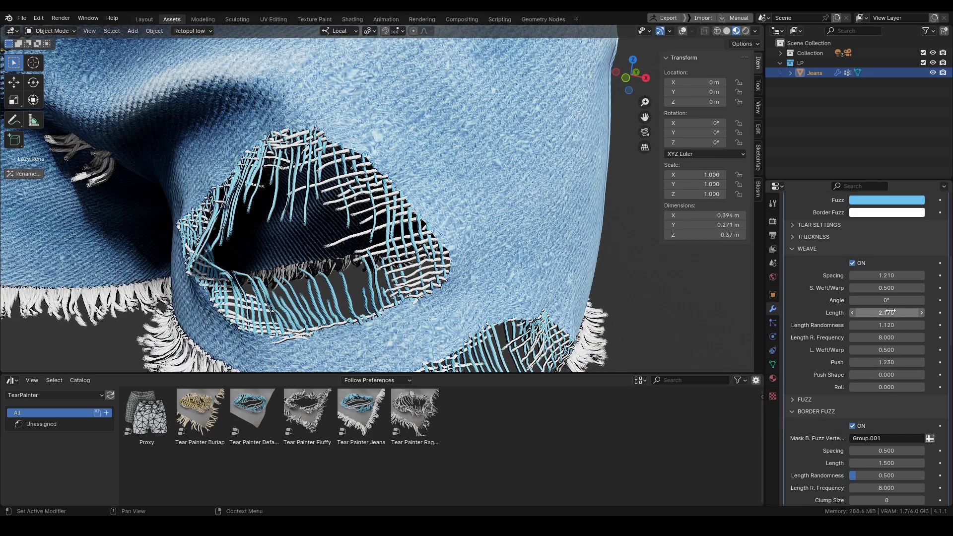
- Set the weave's Length and Length Randomness to 1 and its Push to 0.5
text(1)
key(Return)
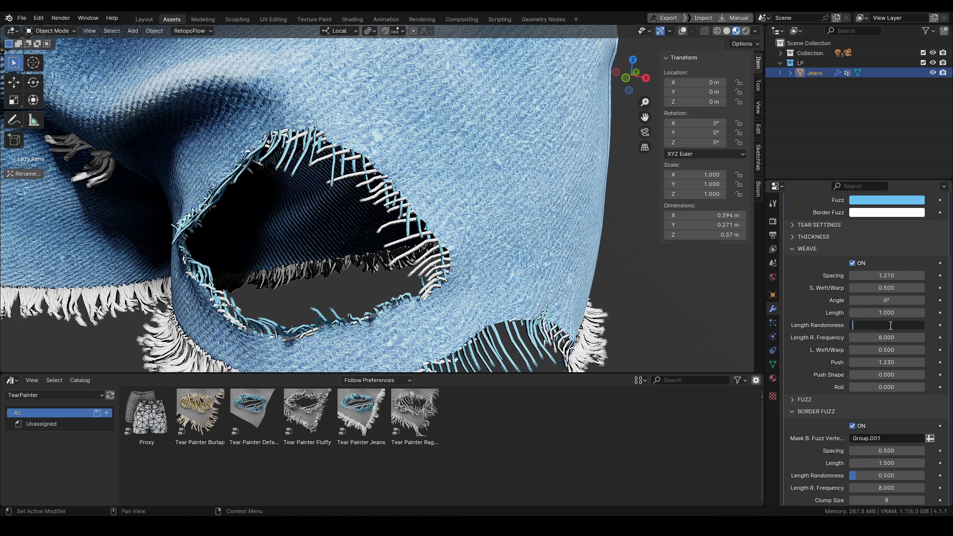
double_click(886, 362)
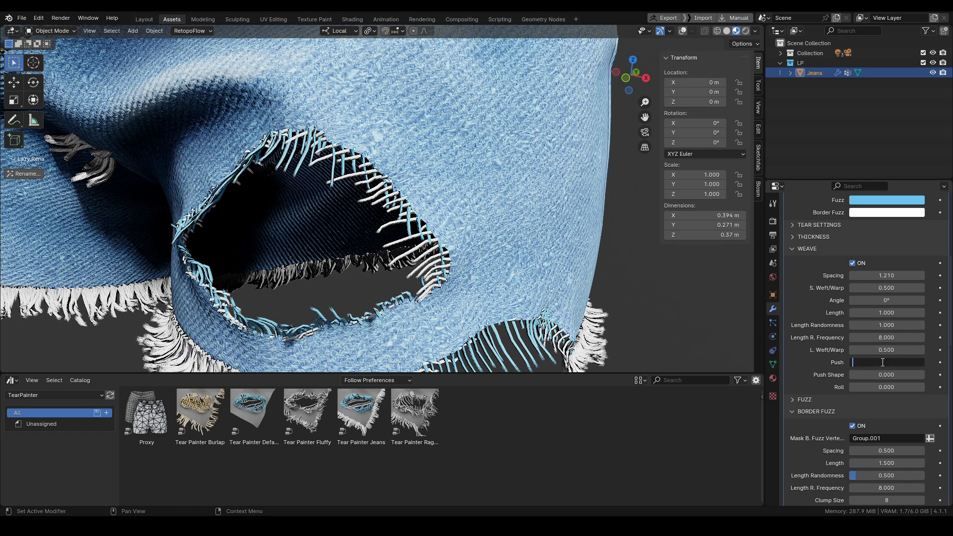
text(0.5)
key(Return)
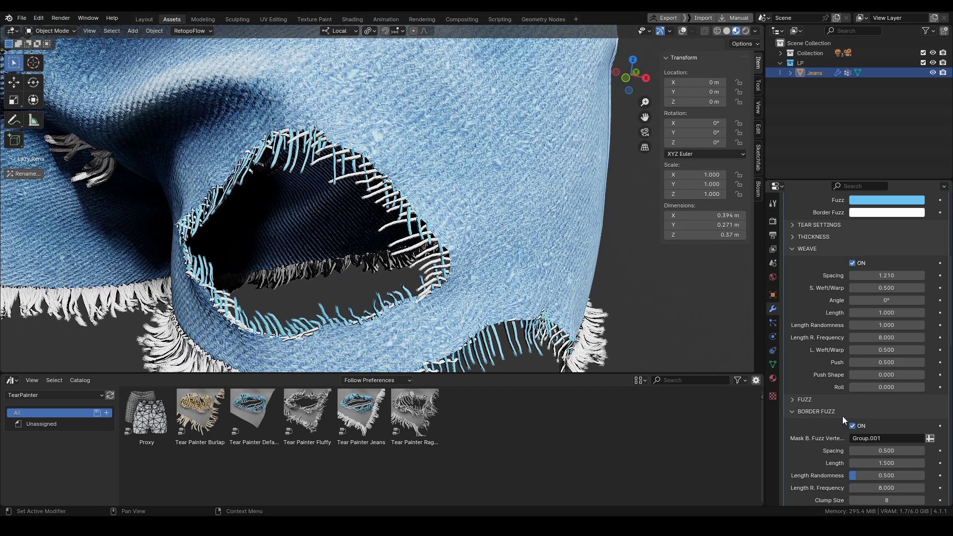
- Turn on the Fuzz threads and set their Length to 1.660 and Length Randomness to 0.234
click(806, 400)
click(851, 413)
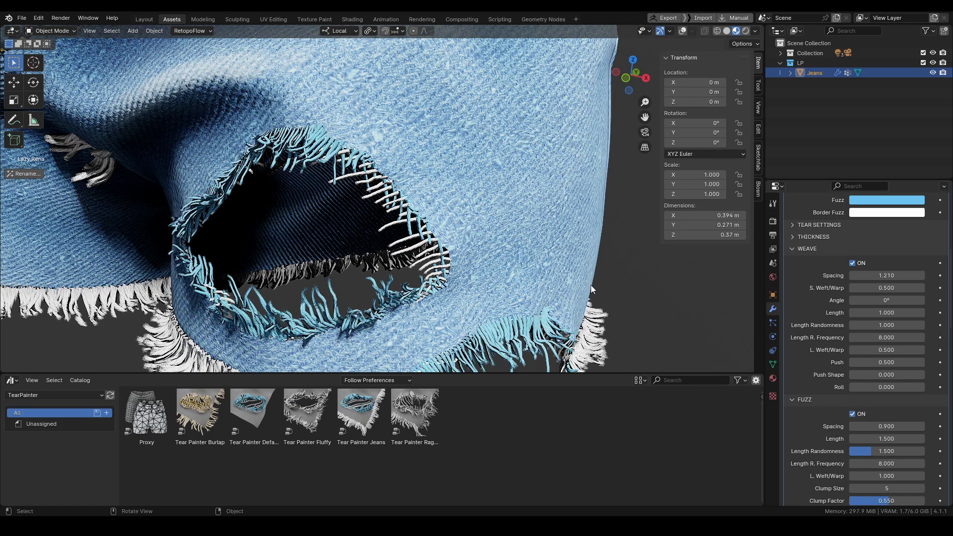
mouse_move(561, 280)
middle_down()
mouse_move(530, 244)
mouse_move(576, 274)
middle_up()
scroll(847, 332, down, 3)
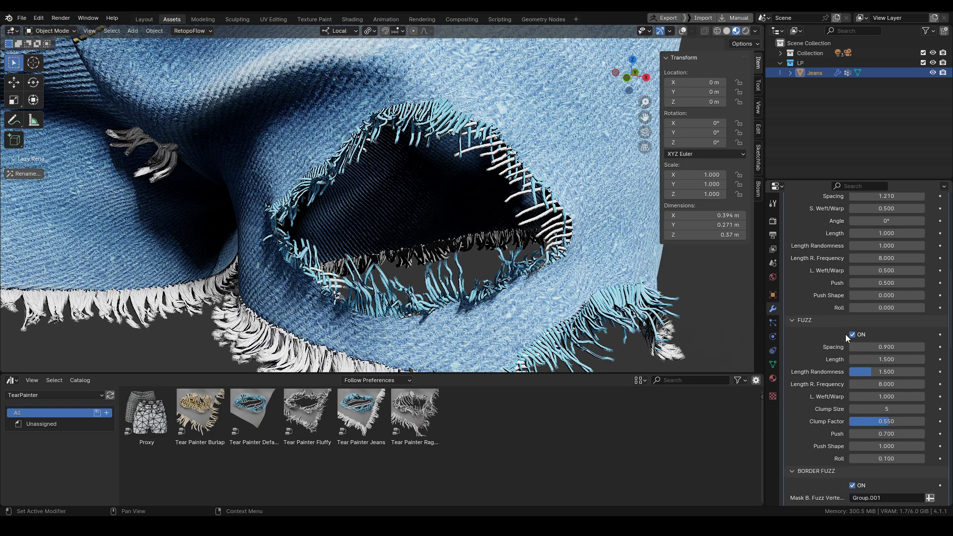
drag(886, 359, 919, 359)
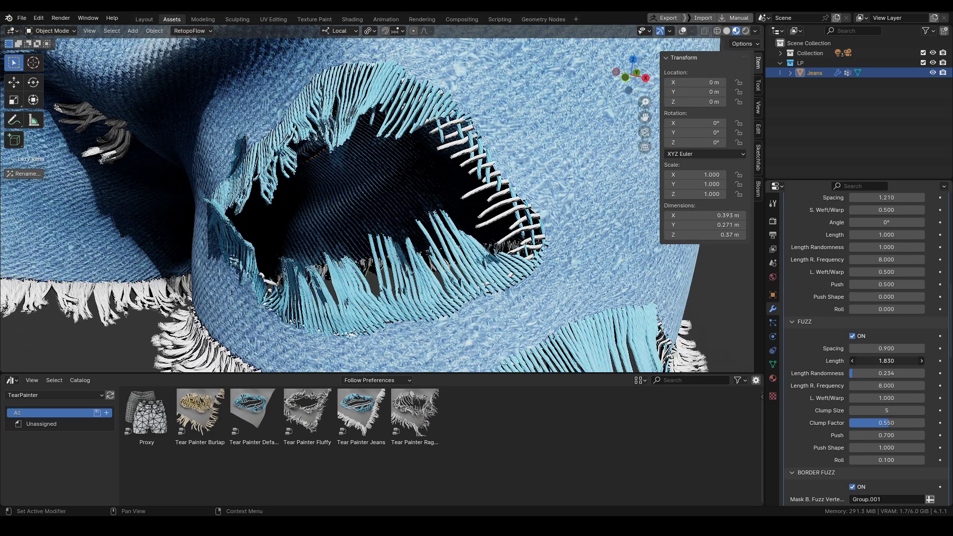
middle_drag(719, 317, 724, 318)
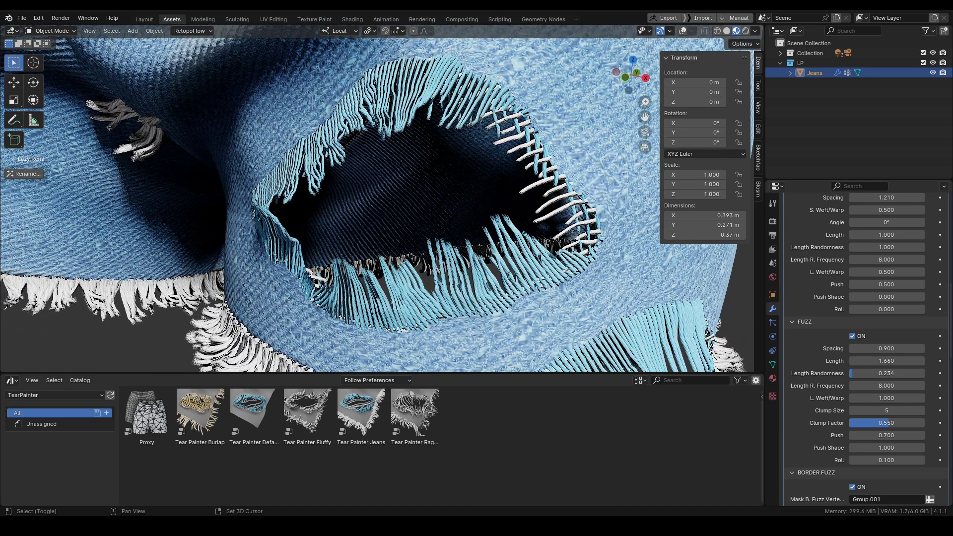
middle_drag(567, 162, 536, 193)
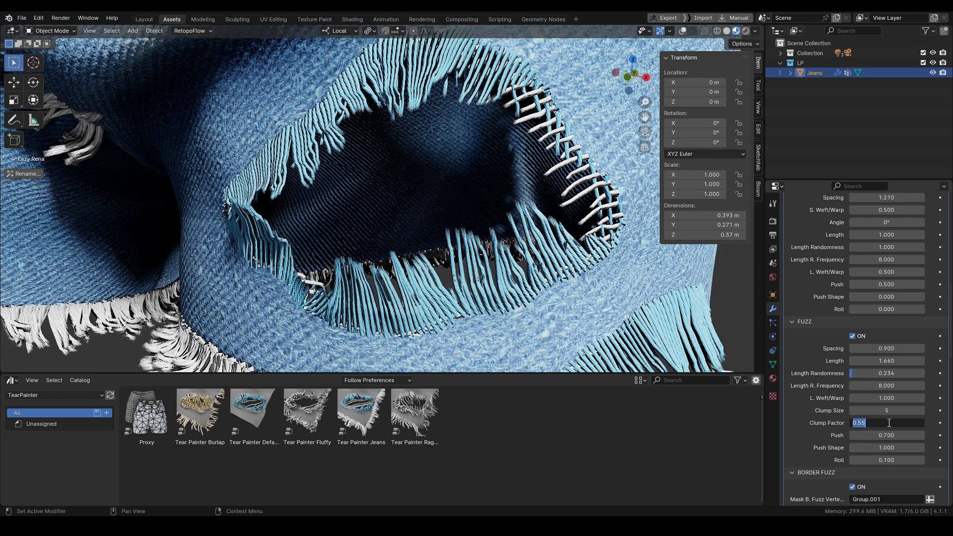
- Set the Fuzz Clump Factor to 1 and Clump Size to 11
key(Return)
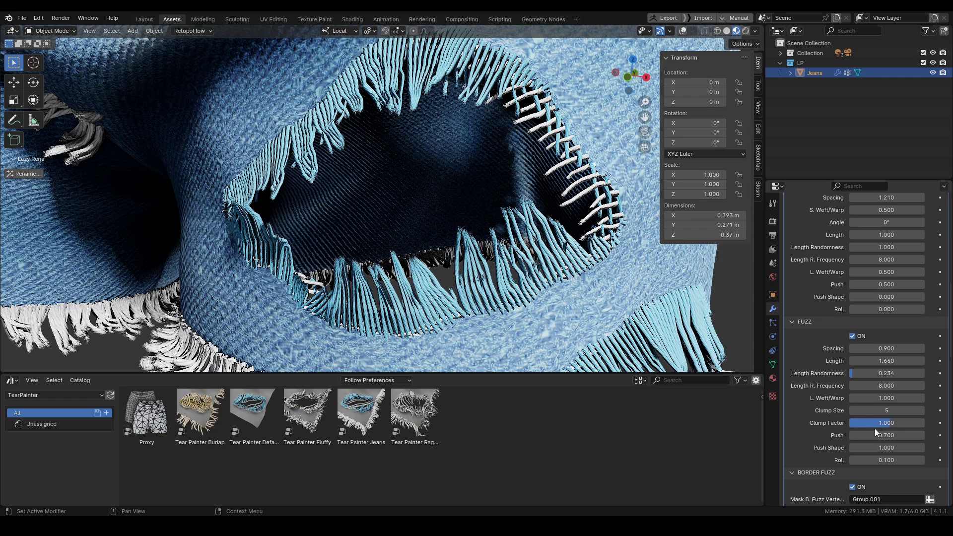
mouse_move(886, 410)
mouse_down()
mouse_move(919, 411)
mouse_move(868, 411)
mouse_move(895, 410)
mouse_up()
middle_drag(375, 152, 466, 270)
- Turn off the Weave threads to isolate the fuzz around the tear
scroll(852, 330, up, 6)
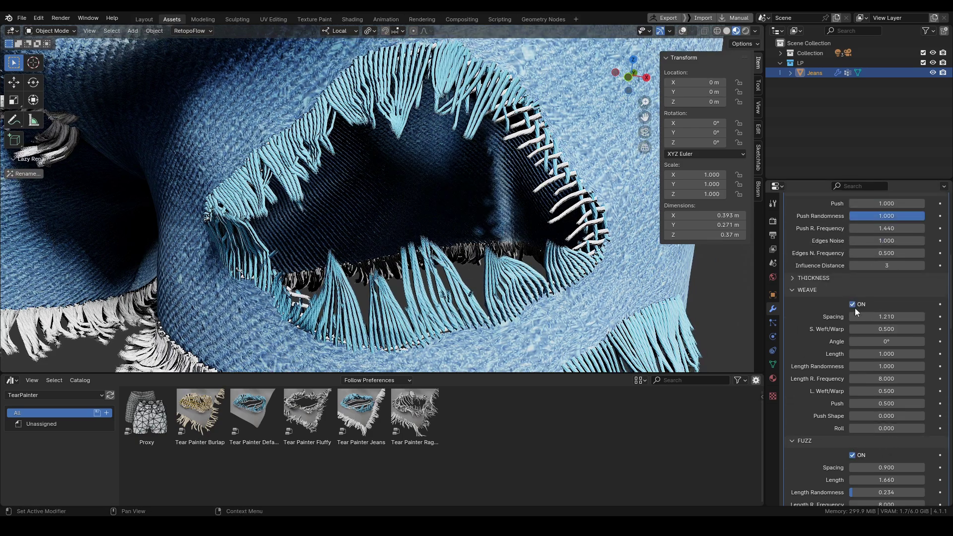
click(853, 303)
scroll(519, 204, down, 4)
scroll(547, 246, up, 1)
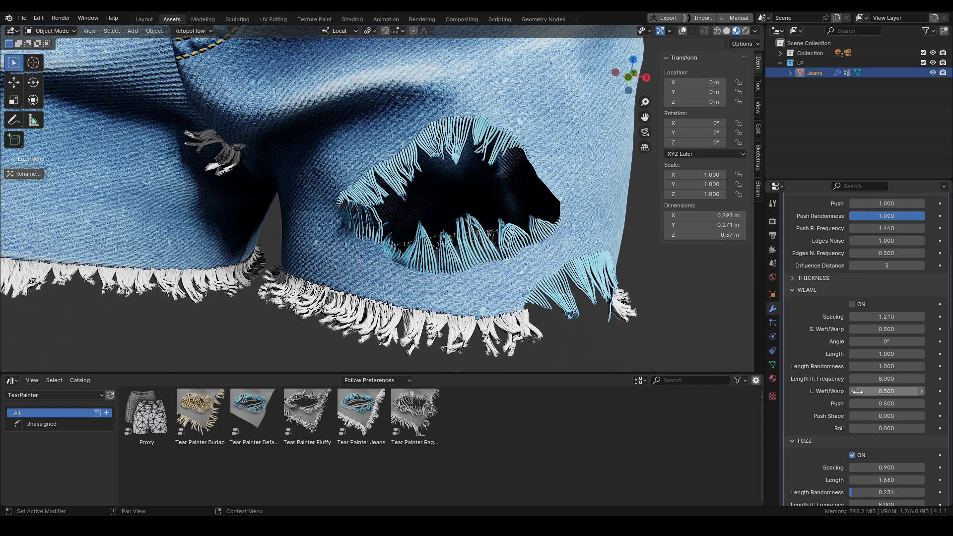
- Set the Fuzz L. Weft/Warp to 0.640
scroll(868, 393, down, 5)
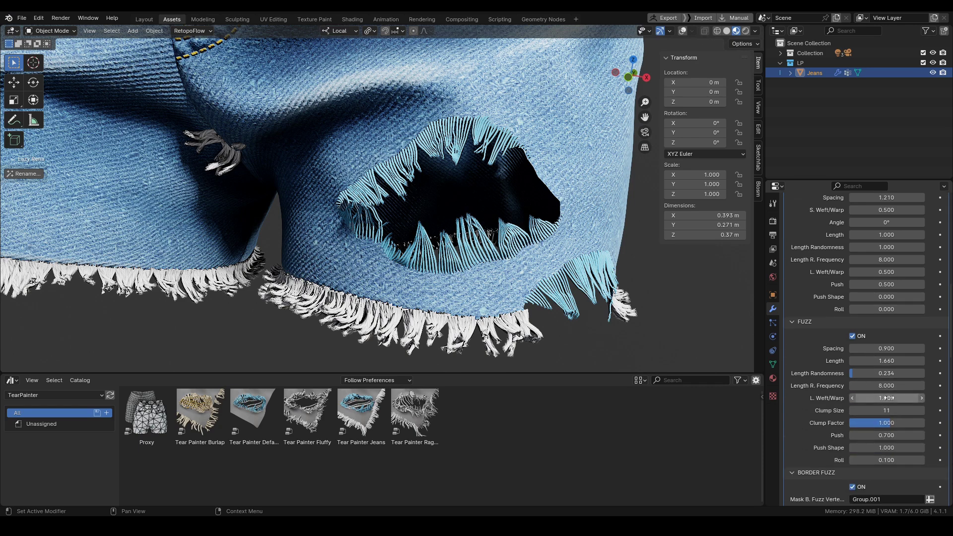
click(887, 398)
key(Return)
mouse_move(886, 397)
mouse_down()
mouse_move(862, 398)
mouse_move(921, 398)
mouse_move(896, 398)
mouse_up()
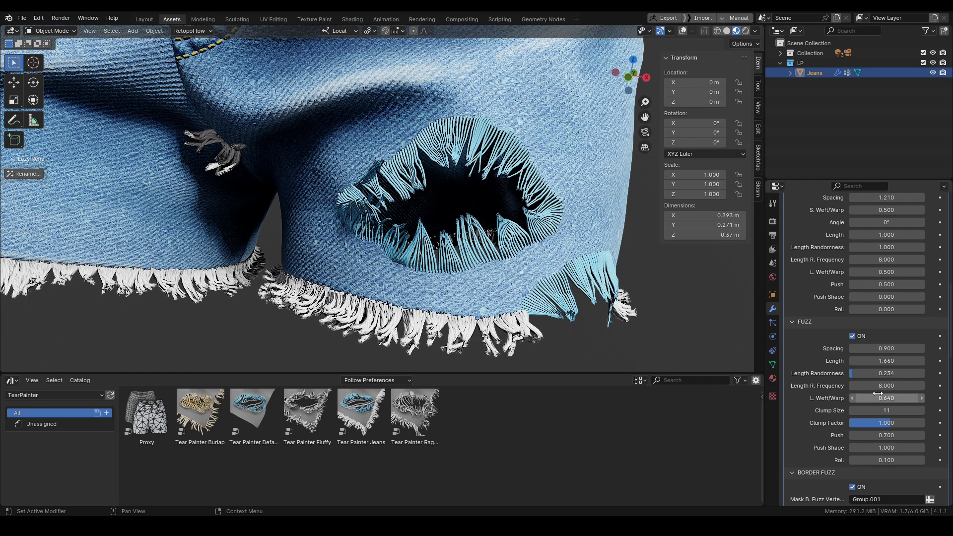
- Turn the Weave threads back on and set the Preserved Threads option to Weft
scroll(847, 321, up, 5)
scroll(852, 286, down, 12)
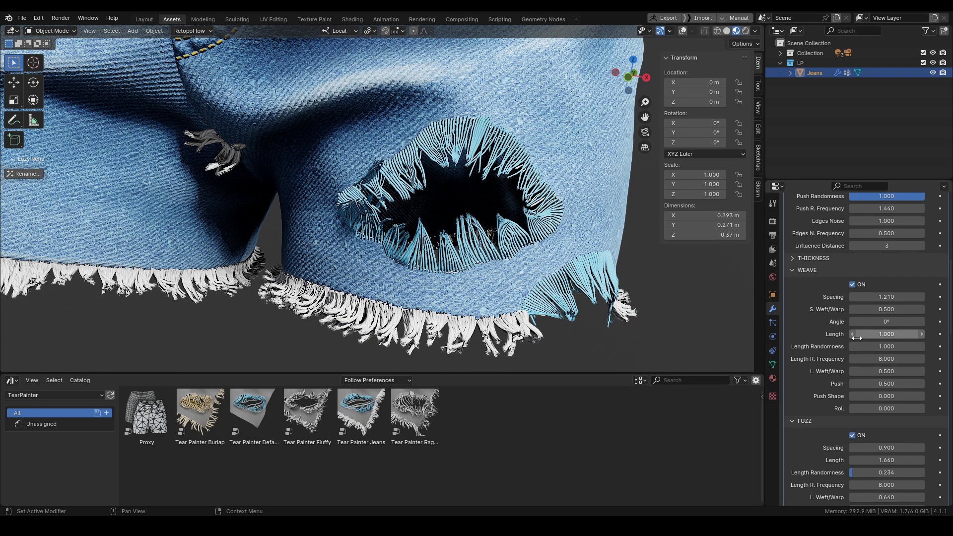
scroll(861, 347, down, 4)
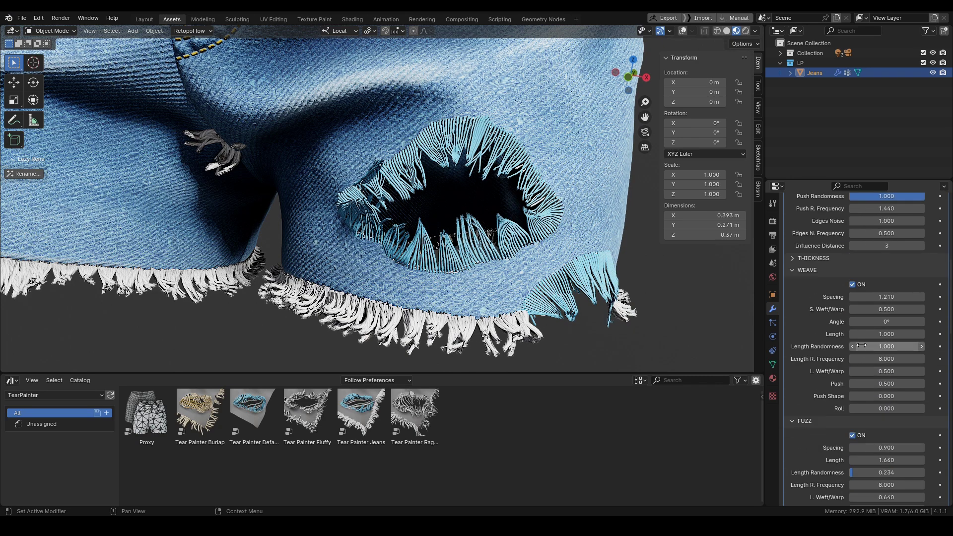
click(881, 420)
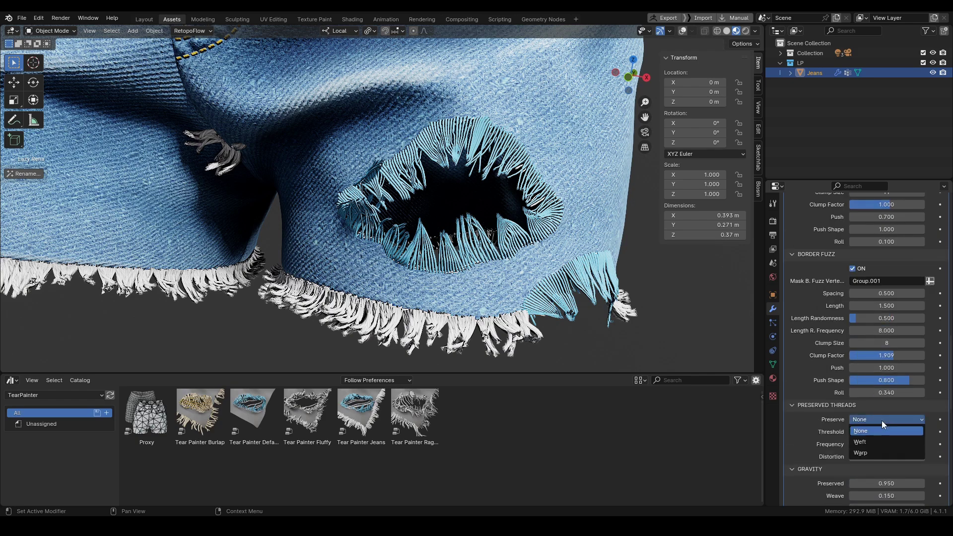
click(871, 437)
scroll(469, 221, up, 4)
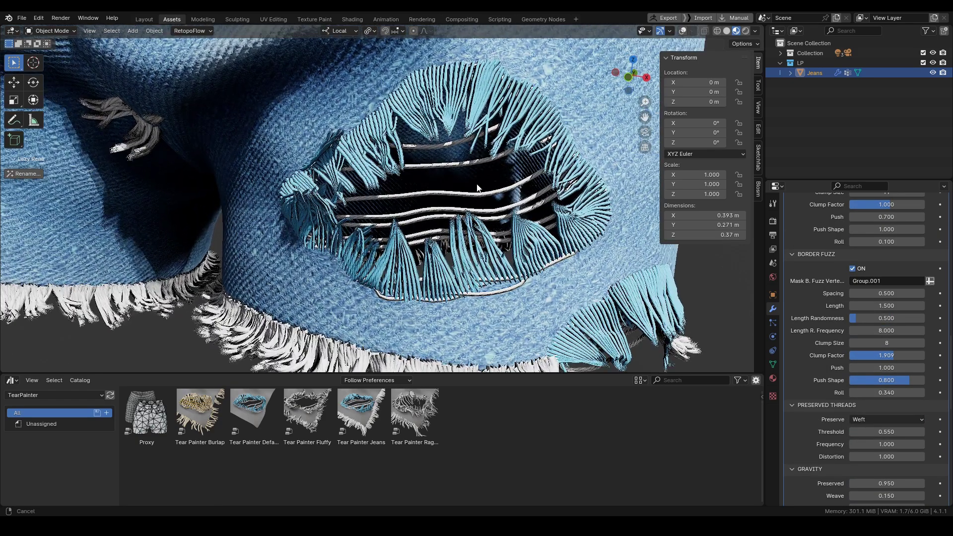
- Set the Fuzz L. Weft/Warp to 1
scroll(826, 367, up, 7)
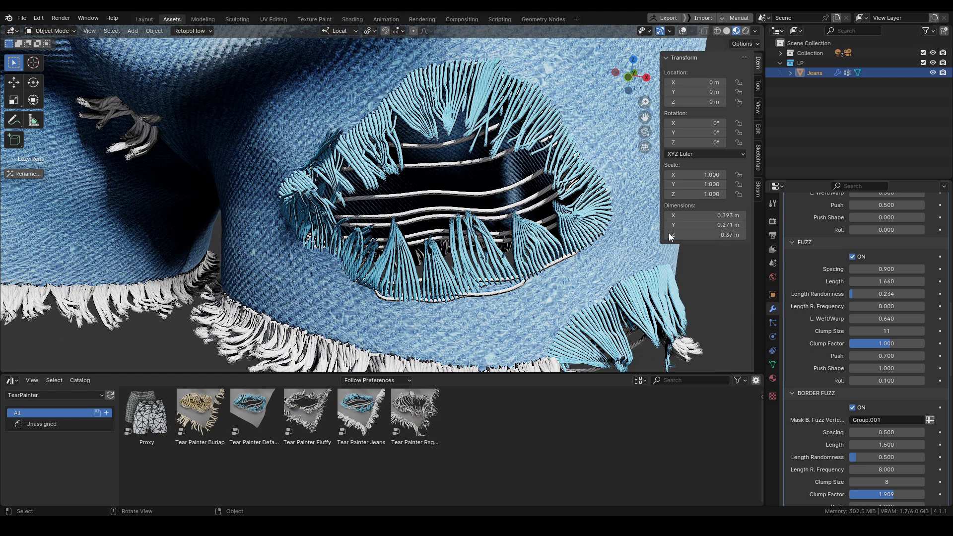
scroll(854, 311, up, 1)
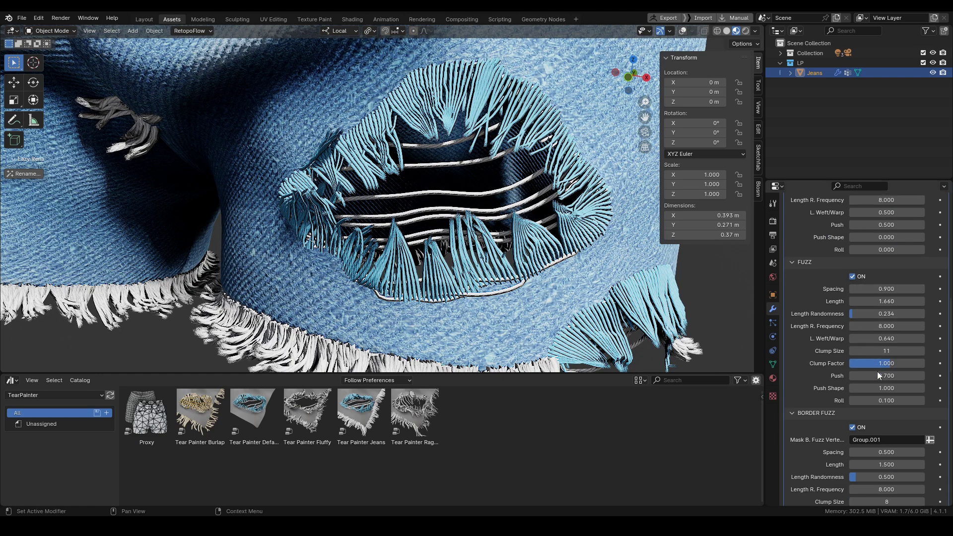
drag(886, 338, 916, 338)
middle_drag(425, 216, 447, 243)
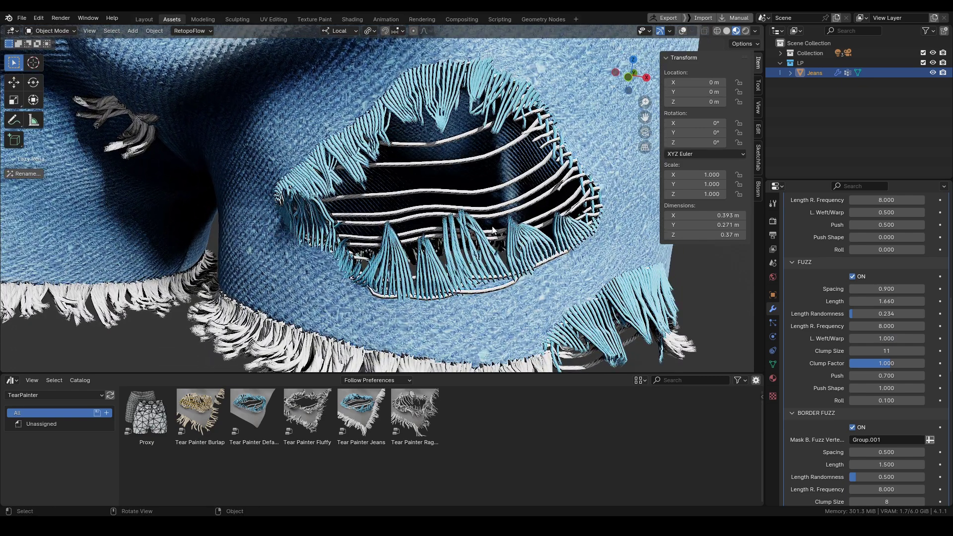
- Set the Fuzz Roll to 0.480
scroll(815, 339, up, 6)
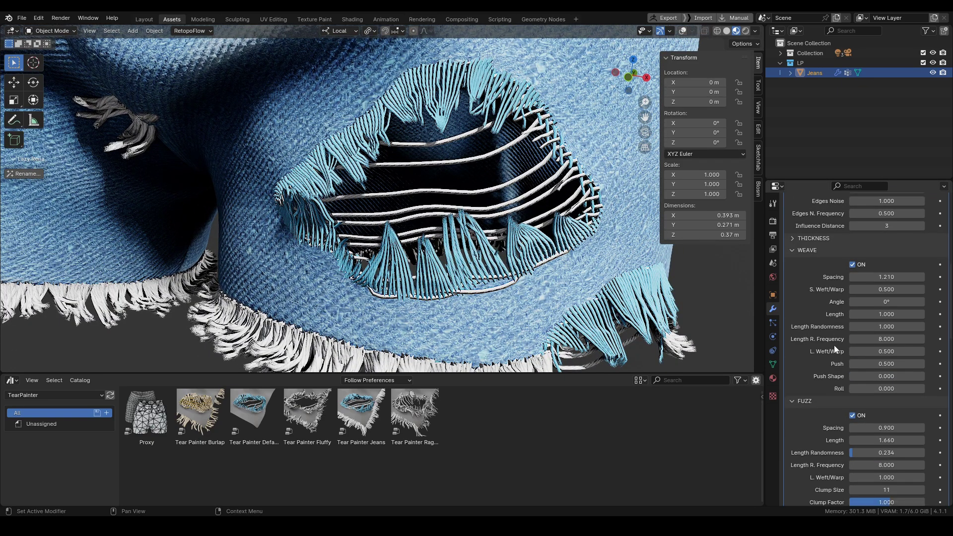
scroll(835, 349, down, 6)
mouse_move(869, 400)
mouse_down()
mouse_move(883, 402)
mouse_move(868, 402)
mouse_up()
middle_drag(378, 202, 412, 219)
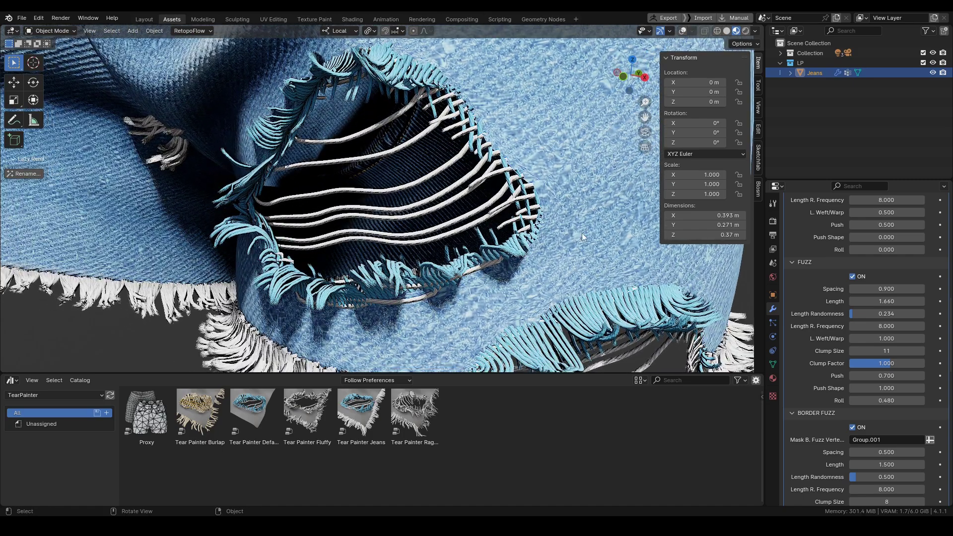
- Inspect the Border Fuzz along the shorts' hem and open its mask vertex group setting
scroll(833, 367, down, 6)
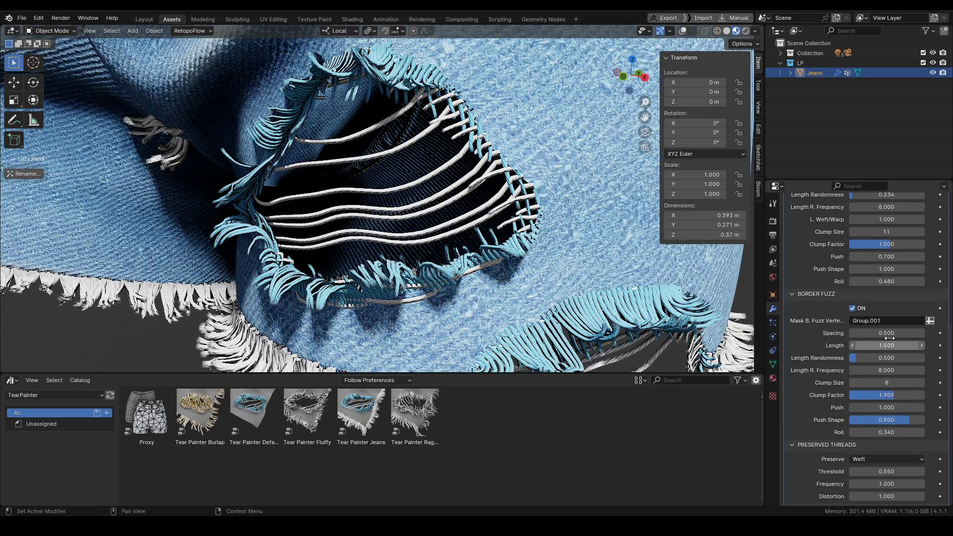
ctrl+middle_drag(362, 198, 432, 308)
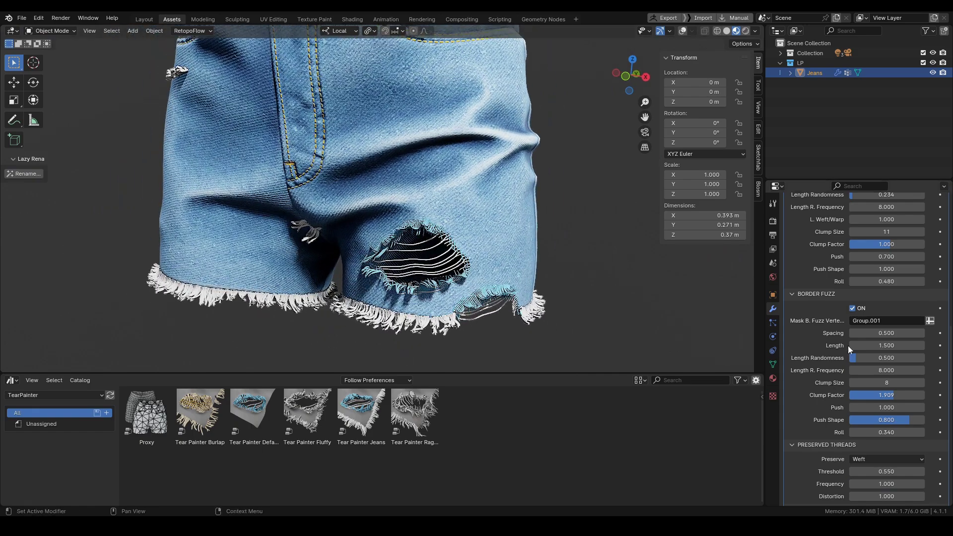
click(889, 320)
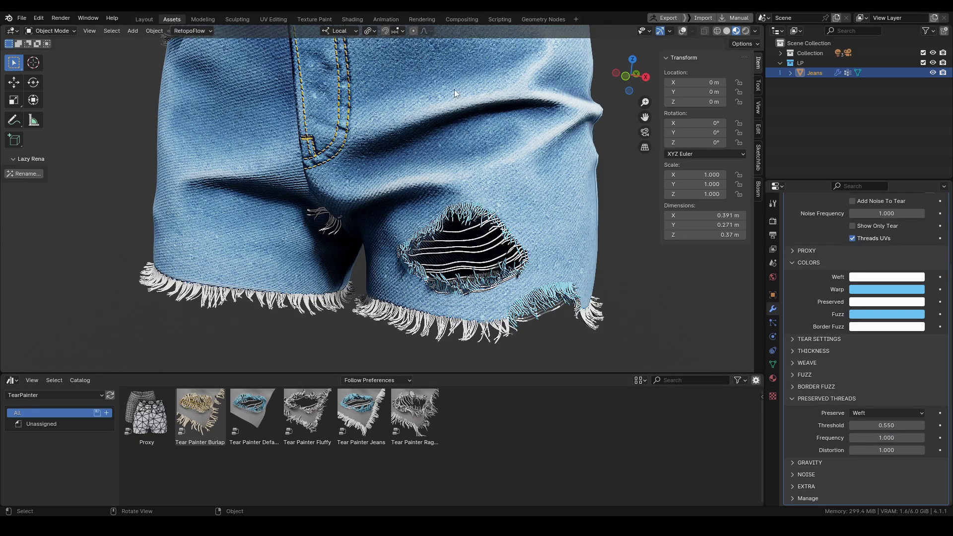
- Set the Preserved Threads Threshold to 0.680
ctrl+middle_drag(472, 317, 504, 246)
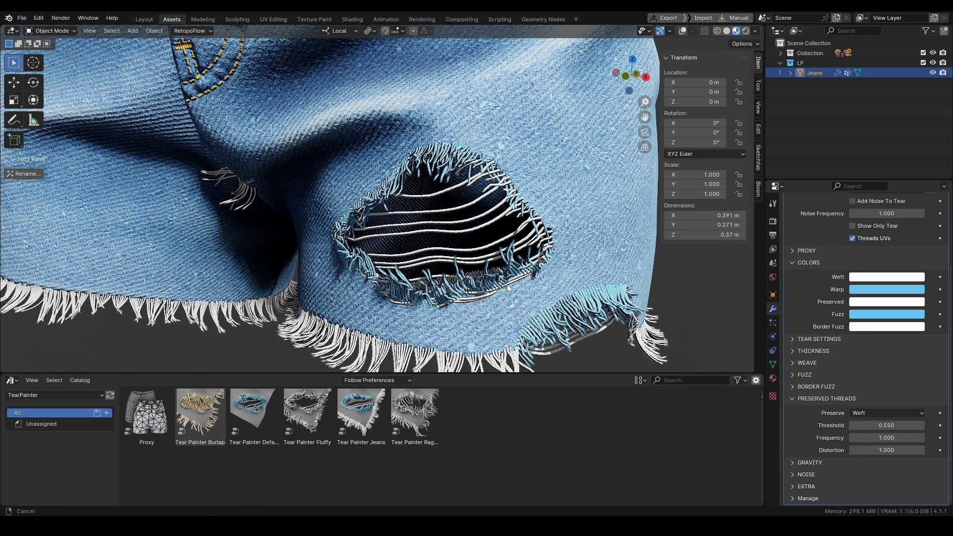
shift+middle_drag(507, 287, 511, 278)
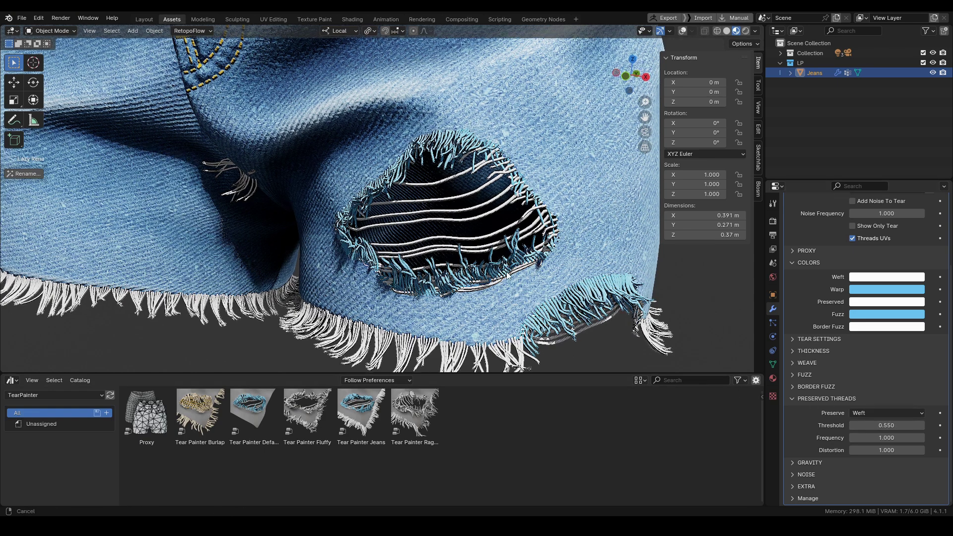
mouse_move(885, 425)
mouse_down()
mouse_move(945, 425)
mouse_move(879, 427)
mouse_up()
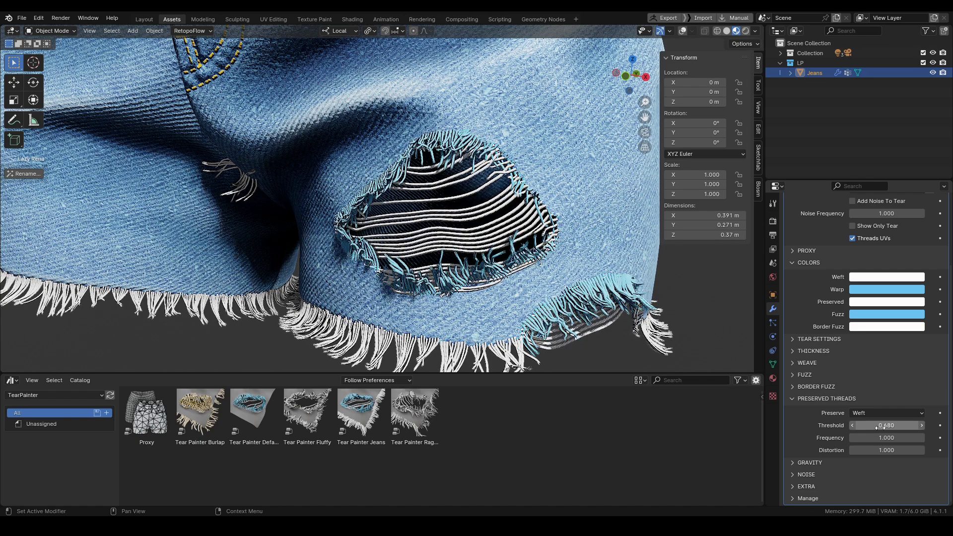
- Weight-paint additional tears on the outer side of the torn leg and on the other leg's front and hem
ctrl+middle_drag(358, 247, 358, 285)
shift+middle_drag(358, 285, 372, 300)
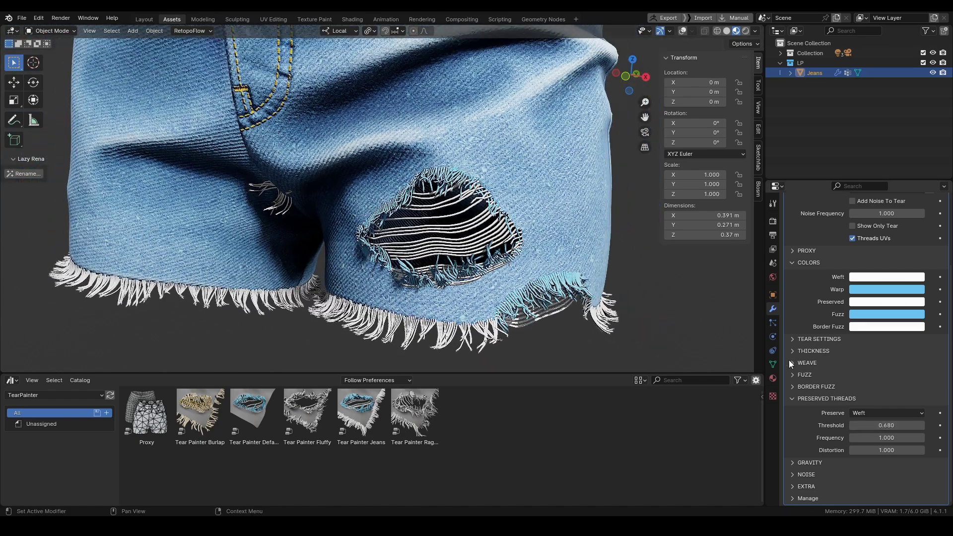
click(773, 363)
key(ctrl+Tab)
click(380, 234)
mouse_move(337, 271)
middle_down()
mouse_move(372, 254)
mouse_move(365, 234)
middle_up()
scroll(347, 233, down, 1)
drag(245, 288, 270, 281)
ctrl+middle_drag(221, 250, 225, 218)
drag(225, 218, 173, 204)
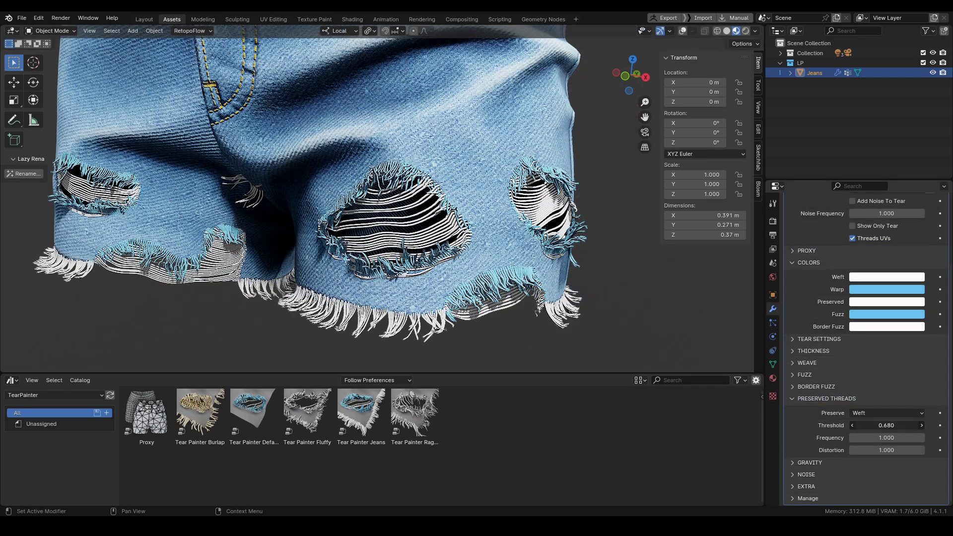
- Set the Preserved Threads Threshold to 0.560, Frequency to 1.560 and Distortion to 1.310
mouse_move(882, 425)
mouse_down()
mouse_move(903, 437)
mouse_move(880, 450)
mouse_move(896, 450)
mouse_move(858, 425)
mouse_move(867, 425)
mouse_up()
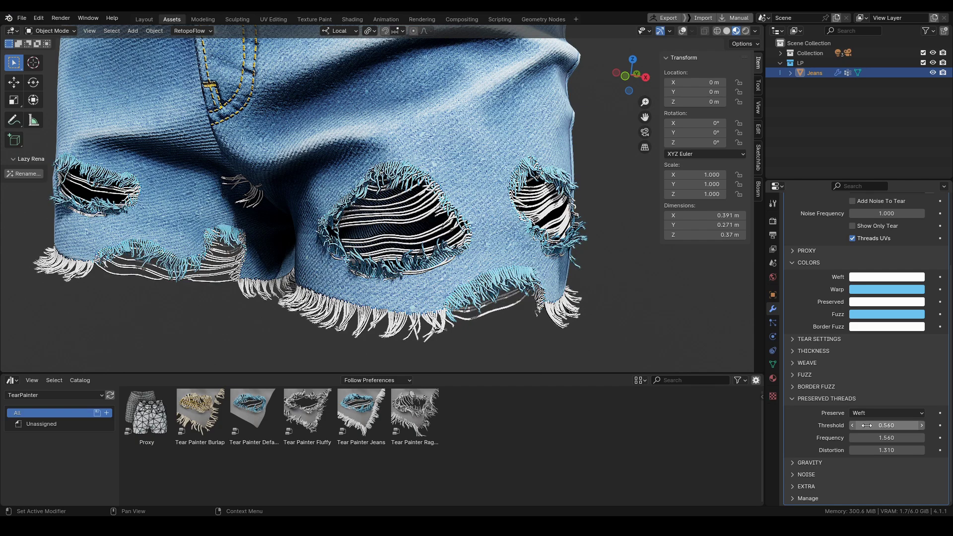
ctrl+middle_drag(359, 218, 358, 272)
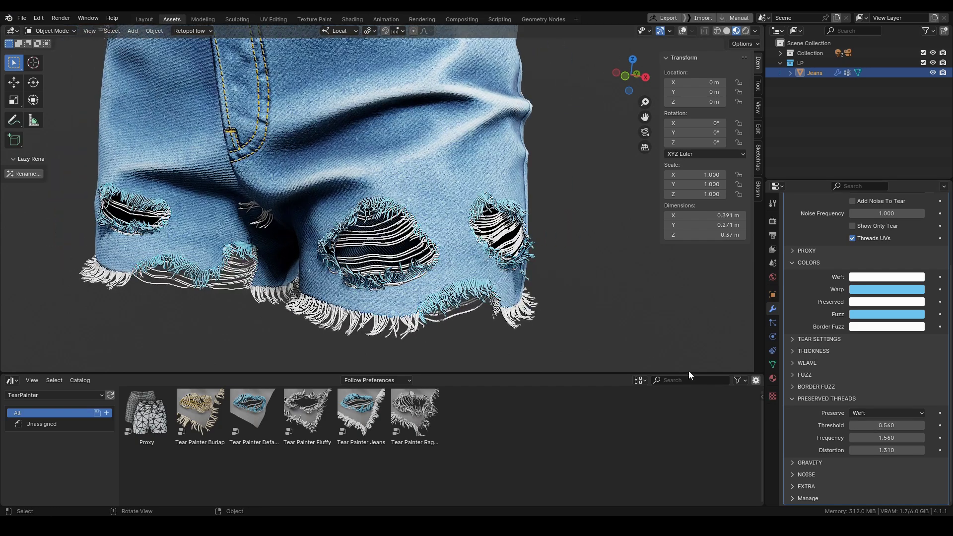
shift+middle_drag(412, 317, 419, 317)
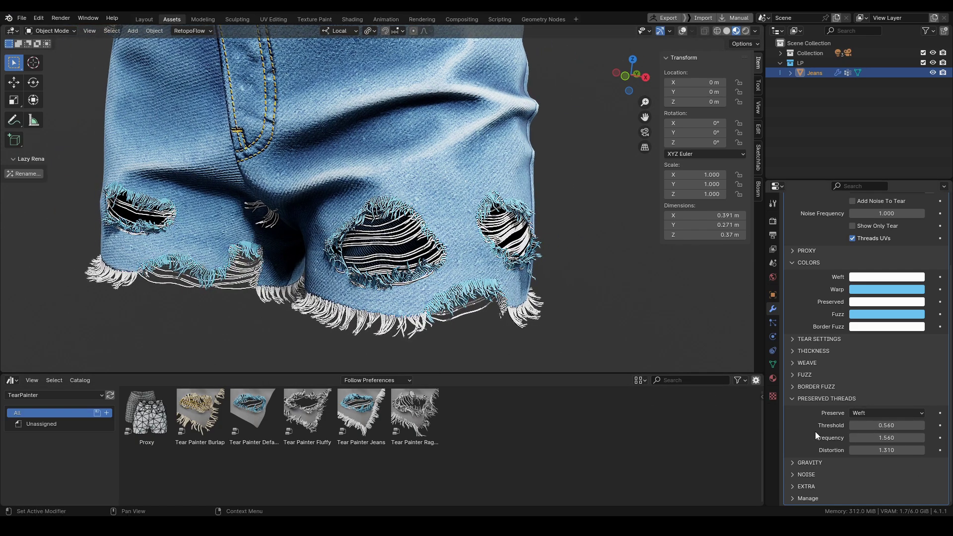
- Try preserving the Warp threads in the tears, and restore the Weft option
click(865, 411)
click(864, 442)
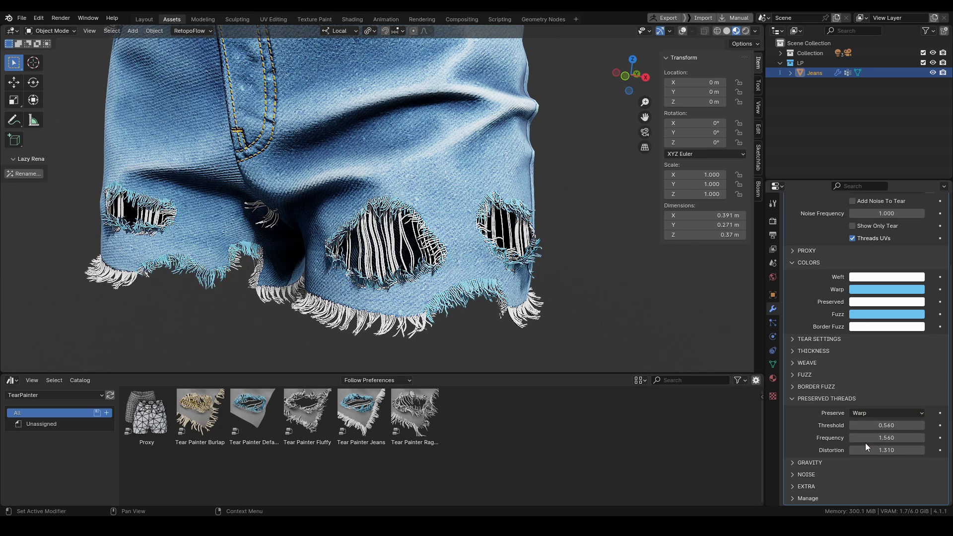
click(888, 409)
click(880, 436)
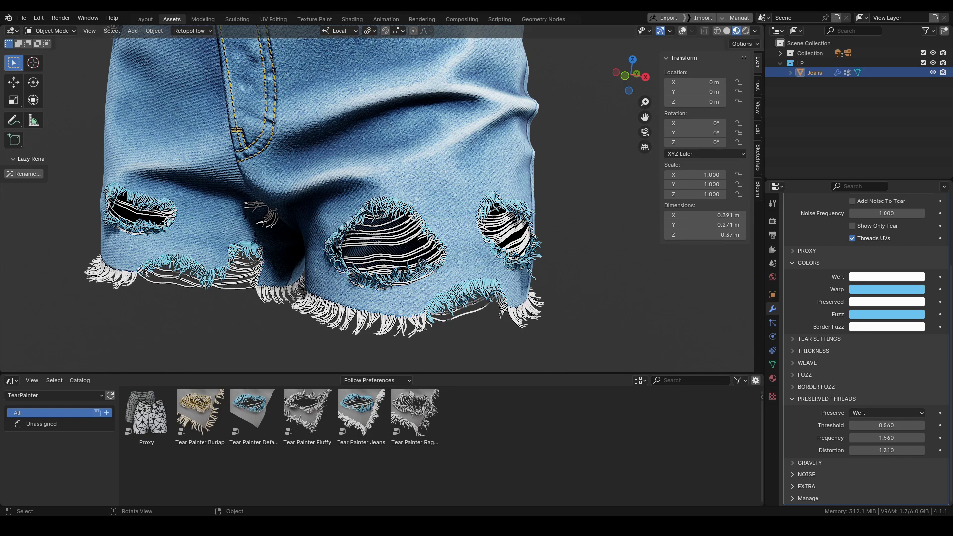
- Set the Gravity of the preserved threads to 1.530
click(814, 399)
click(806, 464)
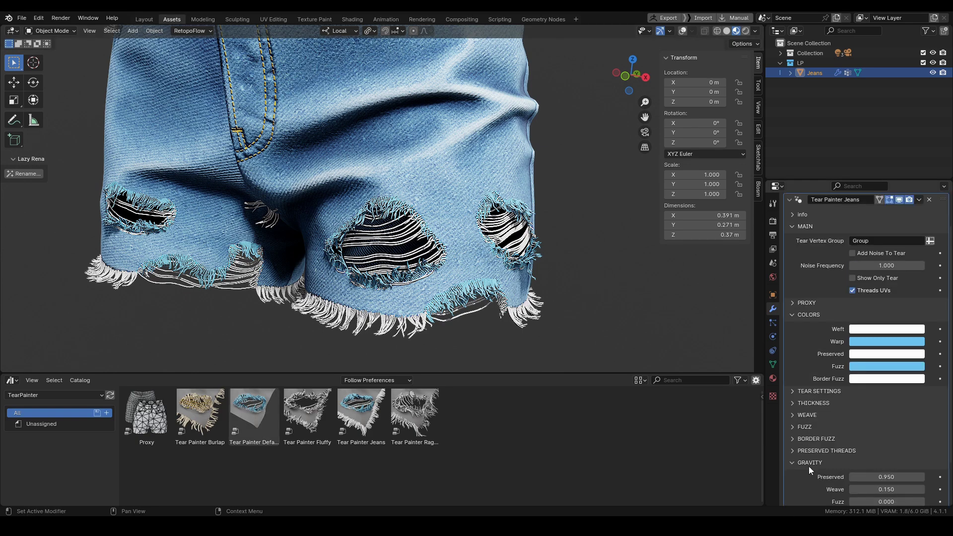
shift+middle_drag(433, 291, 472, 255)
drag(885, 477, 921, 477)
middle_drag(468, 327, 477, 319)
- Set the Gravity of the border fuzz to 0.260 and of the fuzz to -0.190
scroll(879, 430, down, 2)
drag(885, 462, 896, 462)
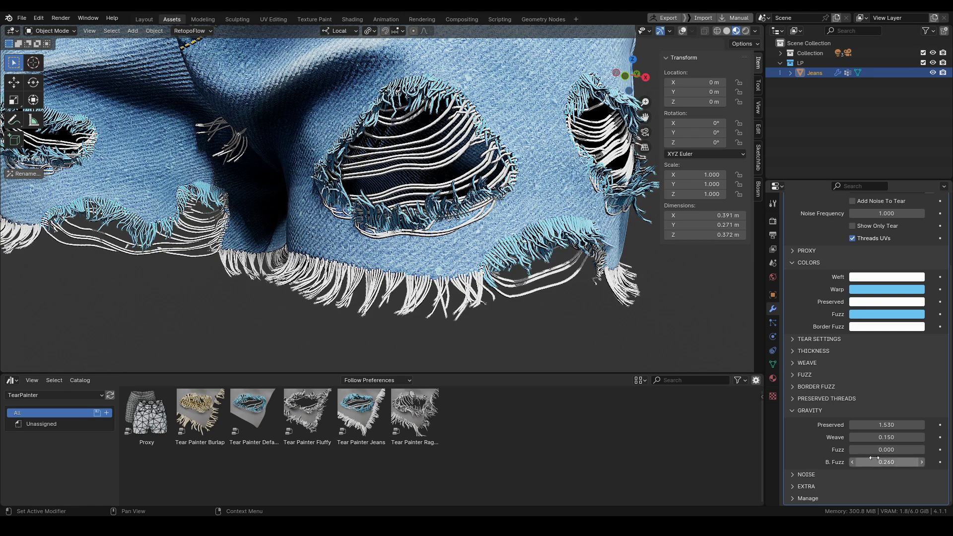
mouse_move(876, 450)
mouse_down()
mouse_move(886, 449)
mouse_move(838, 449)
mouse_move(867, 449)
mouse_up()
shift+middle_drag(549, 319, 560, 334)
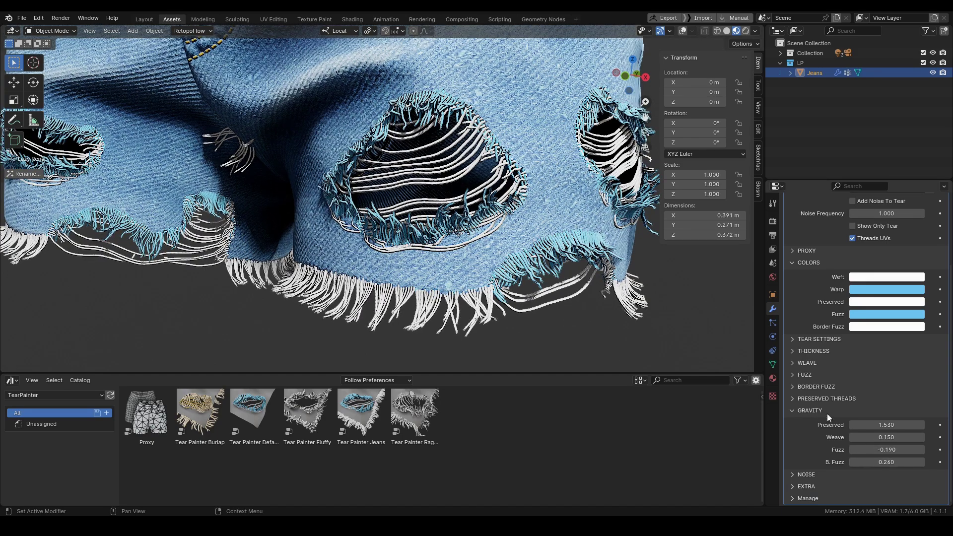
click(814, 410)
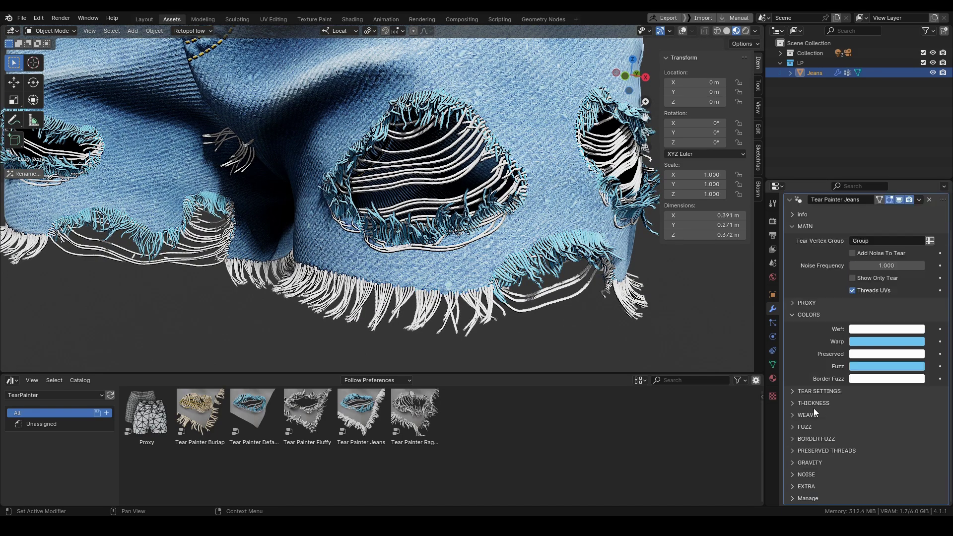
- Set the Preserved Threads noise Strength to 1.190 and its Frequency to 8.490
click(806, 474)
scroll(847, 376, down, 8)
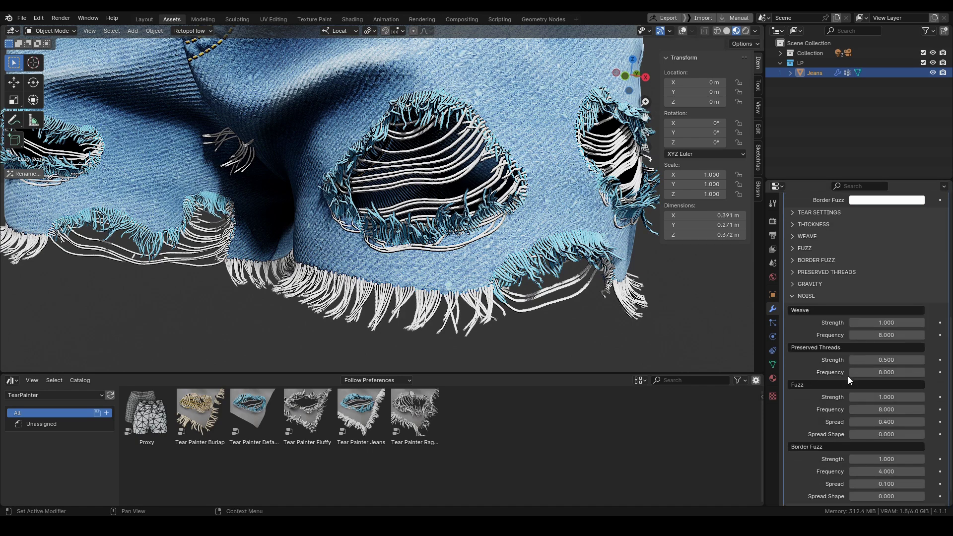
mouse_move(868, 360)
mouse_down()
mouse_move(901, 360)
mouse_move(899, 372)
mouse_move(862, 372)
mouse_up()
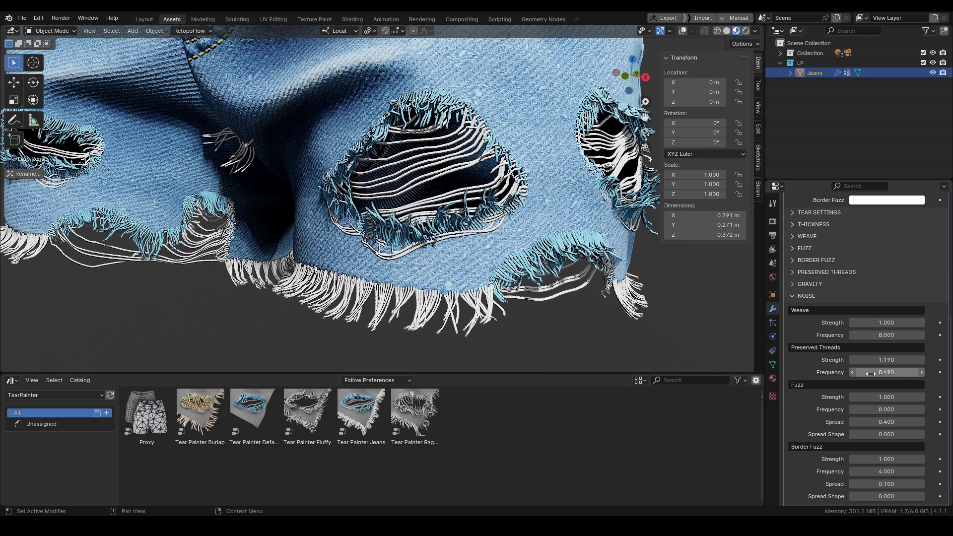
shift+middle_drag(340, 258, 377, 244)
- Try a Border Fuzz noise Spread of 0.660, and restore it to 0.100
scroll(843, 422, down, 2)
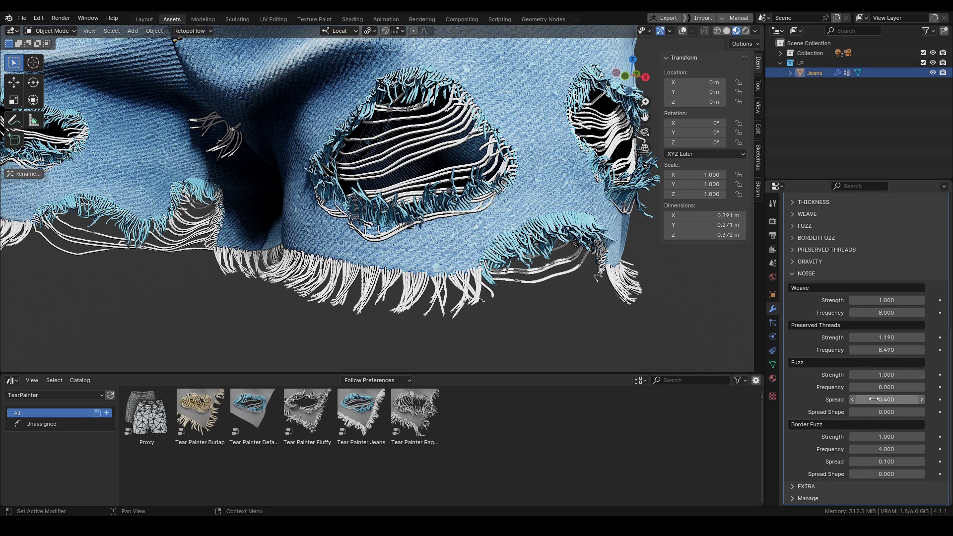
drag(879, 461, 848, 473)
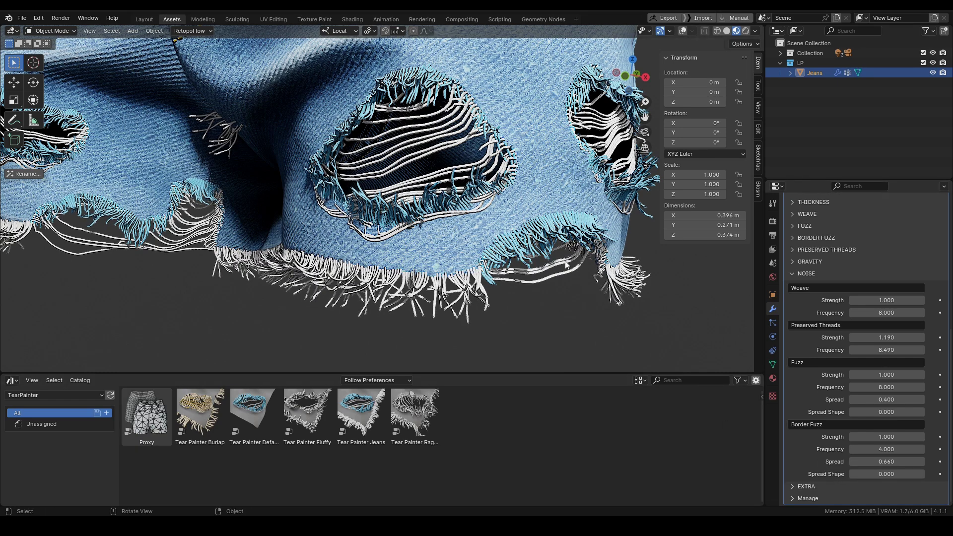
drag(888, 460, 850, 461)
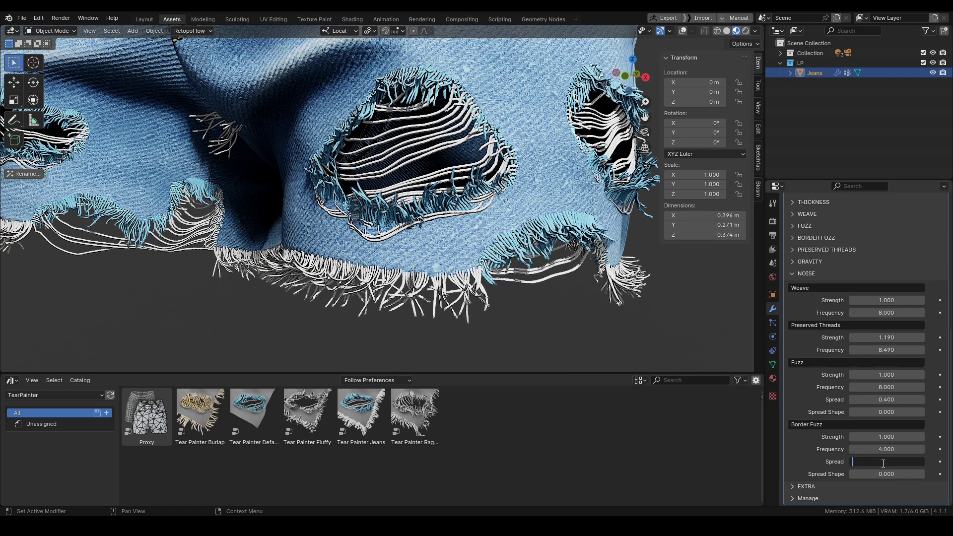
scroll(437, 346, up, 4)
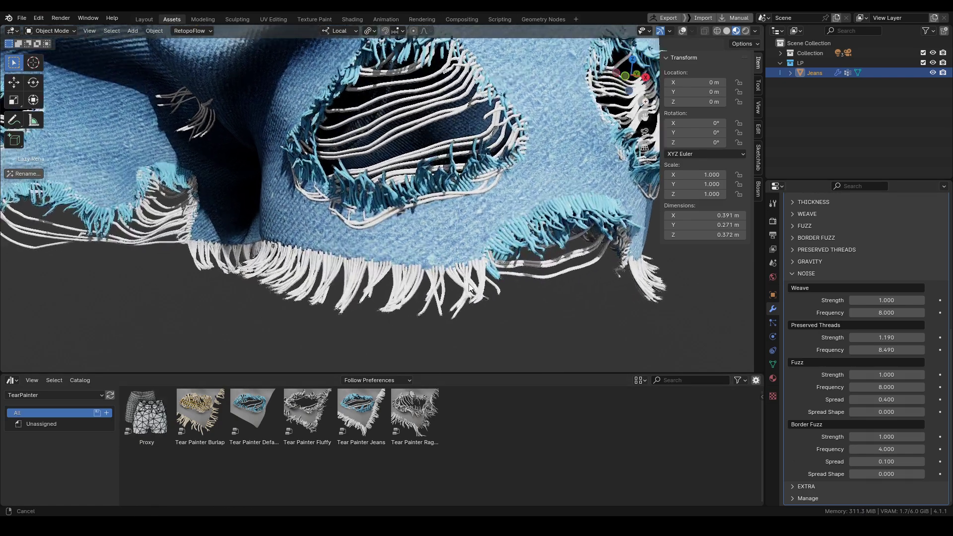
click(807, 277)
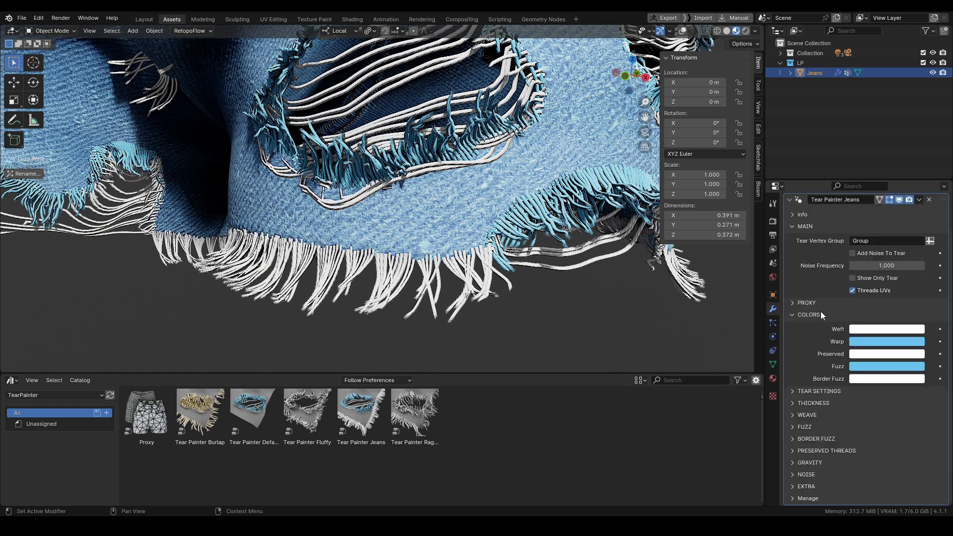
- Set the Weave Strength to 1.900 in the modifier's Extra settings
click(806, 498)
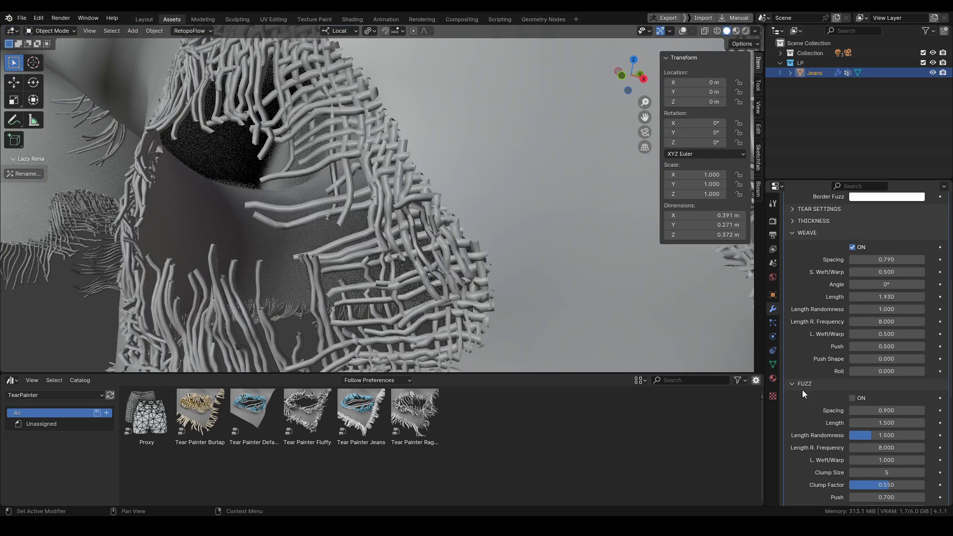
scroll(855, 383, down, 10)
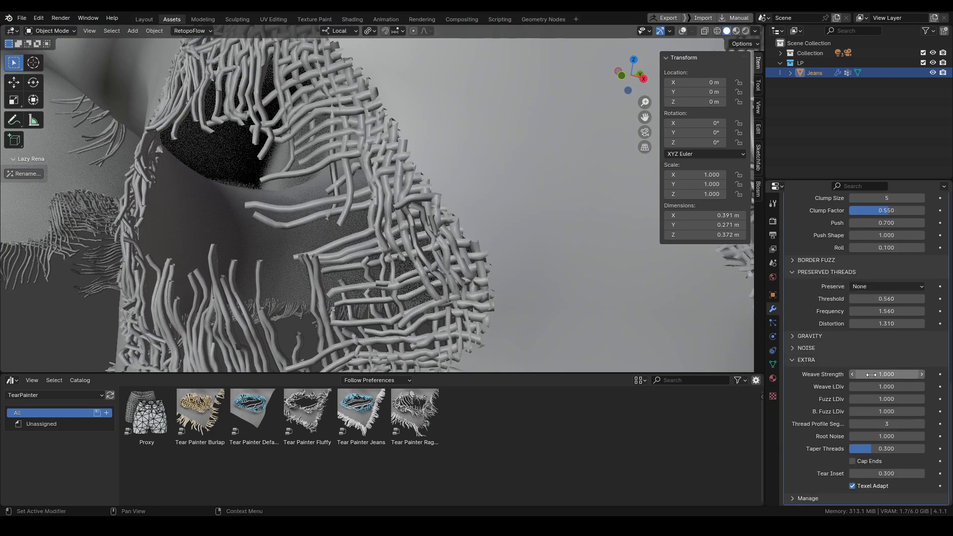
drag(873, 374, 917, 374)
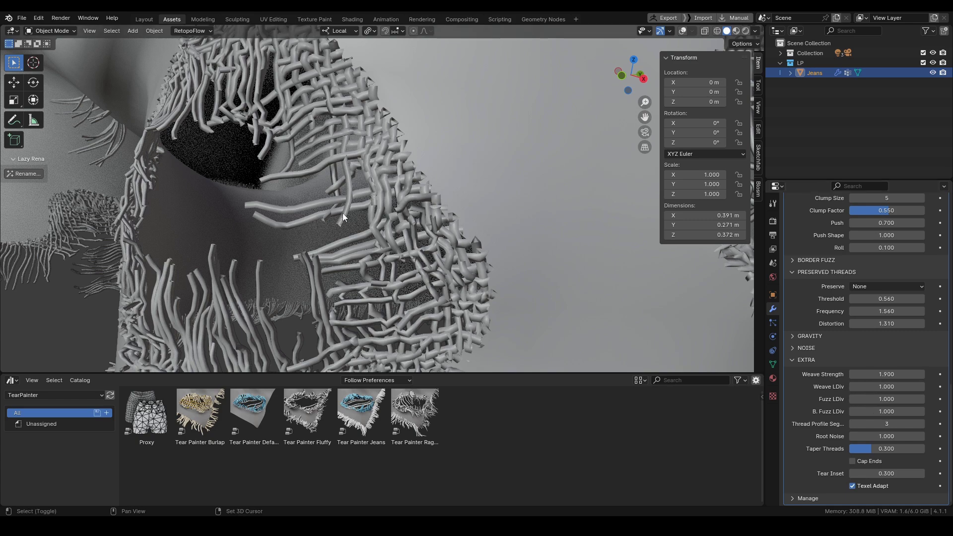
- Set the Weave LDiv to 1.490 while checking the thread geometry with the wireframe overlays shown
key(shift+alt+z)
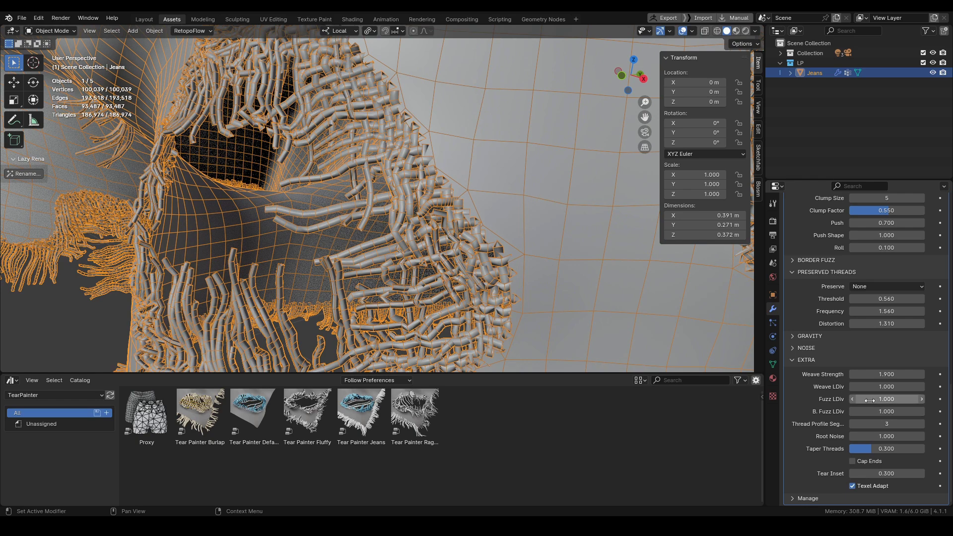
drag(886, 387, 911, 387)
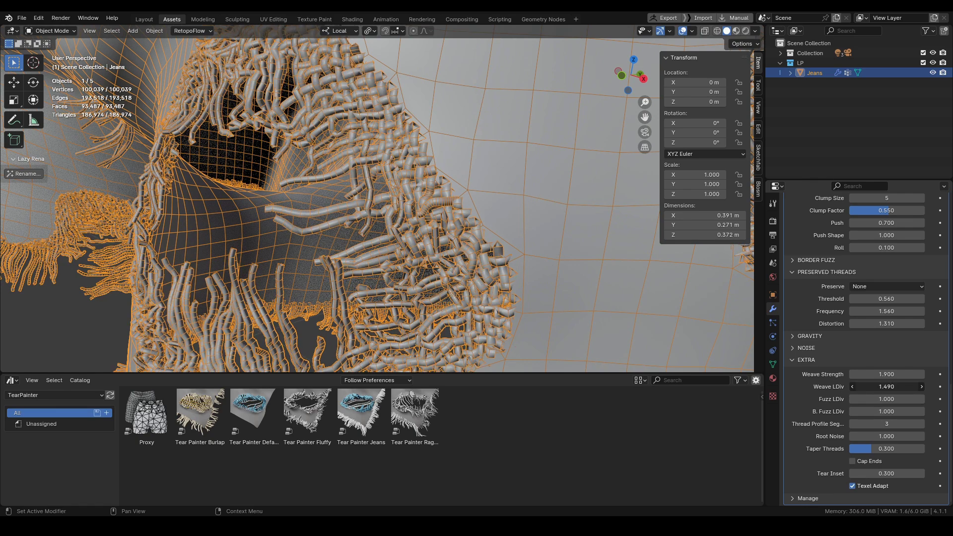
middle_drag(509, 243, 508, 245)
key(shift+alt+z)
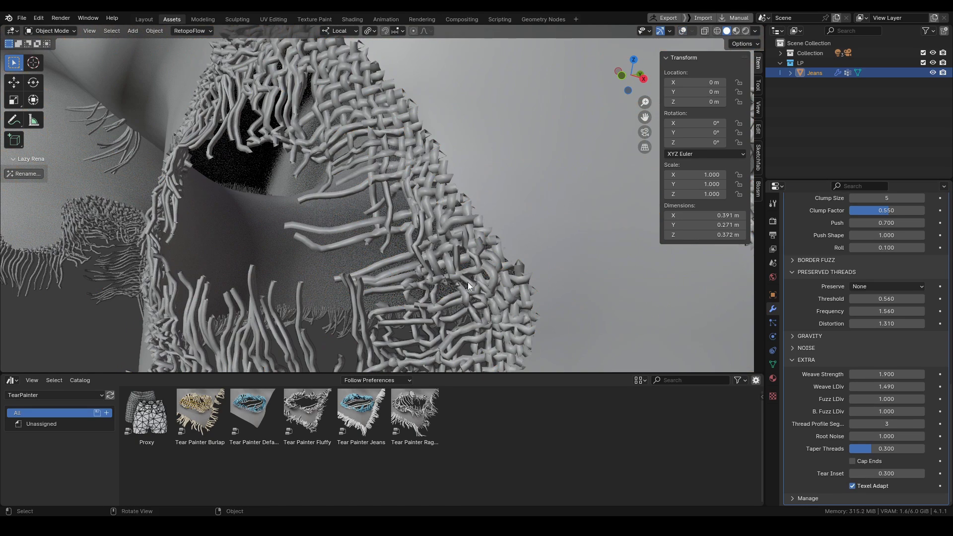
- Set the Weave LDiv to 3.580 and the Weave Strength to 0.770
drag(886, 374, 913, 387)
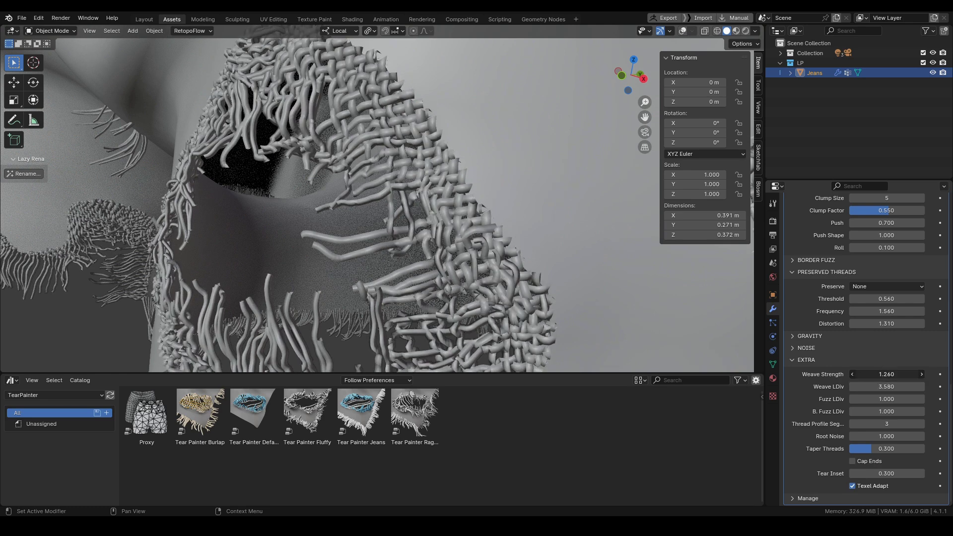
mouse_move(886, 375)
mouse_down()
mouse_move(873, 374)
mouse_move(892, 374)
mouse_up()
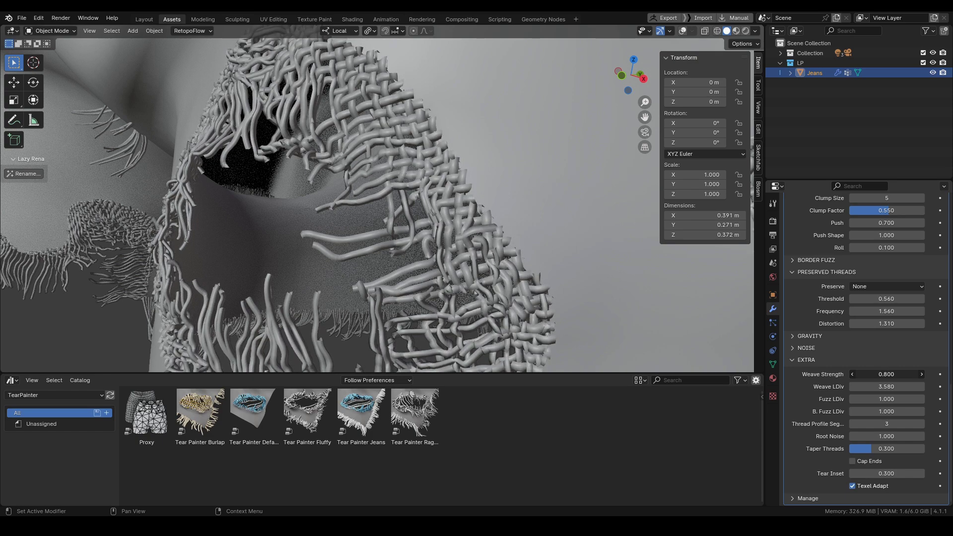
middle_drag(597, 229, 569, 233)
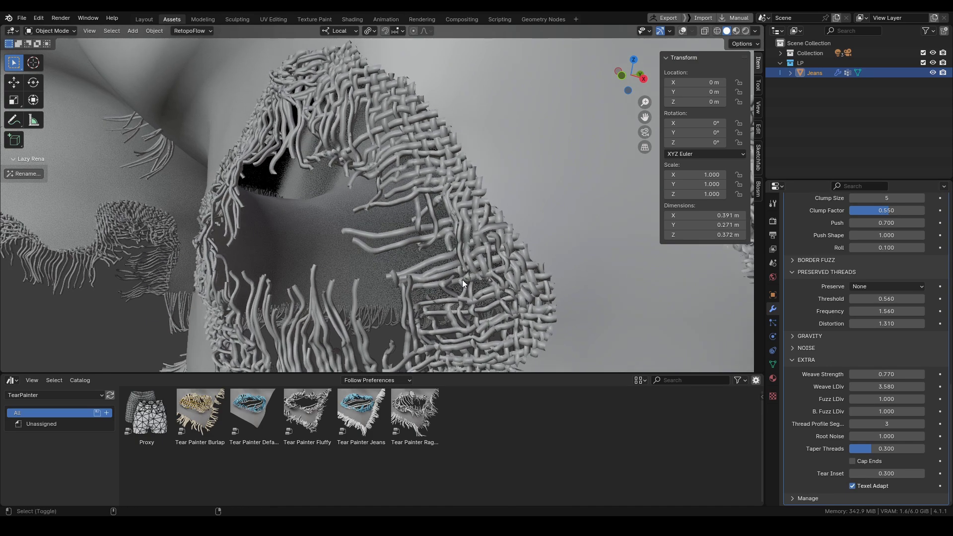
- Show the viewport overlays and set the Weave LDiv to 2.180
key(shift+alt+z)
shift+middle_drag(482, 314, 541, 223)
mouse_move(886, 387)
mouse_down()
mouse_move(831, 387)
mouse_move(894, 387)
mouse_up()
- Set the B. Fuzz LDiv to 1.250 for the threads along the shorts' hem
ctrl+middle_drag(417, 59, 483, 269)
scroll(422, 293, up, 3)
shift+middle_drag(424, 287, 428, 241)
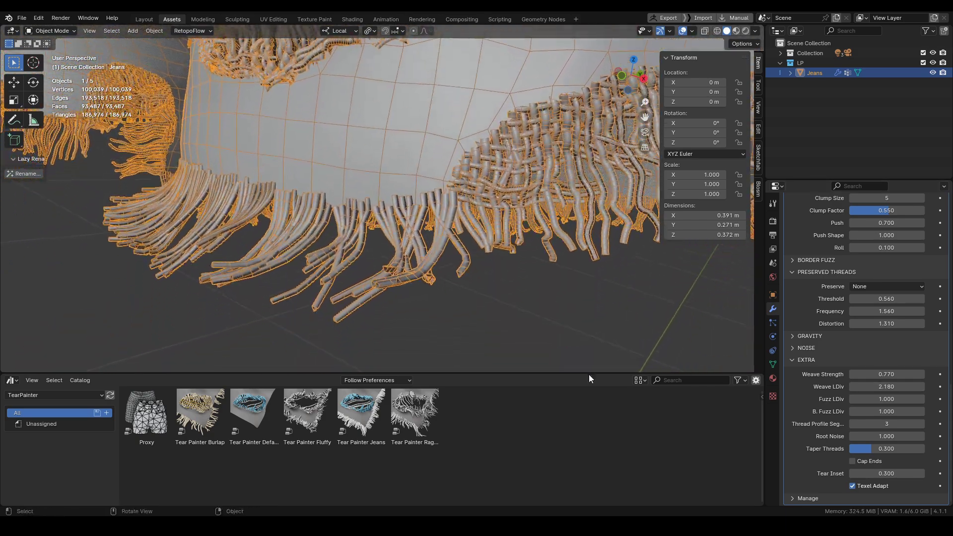
mouse_move(886, 411)
mouse_down()
mouse_move(904, 411)
mouse_move(886, 411)
mouse_up()
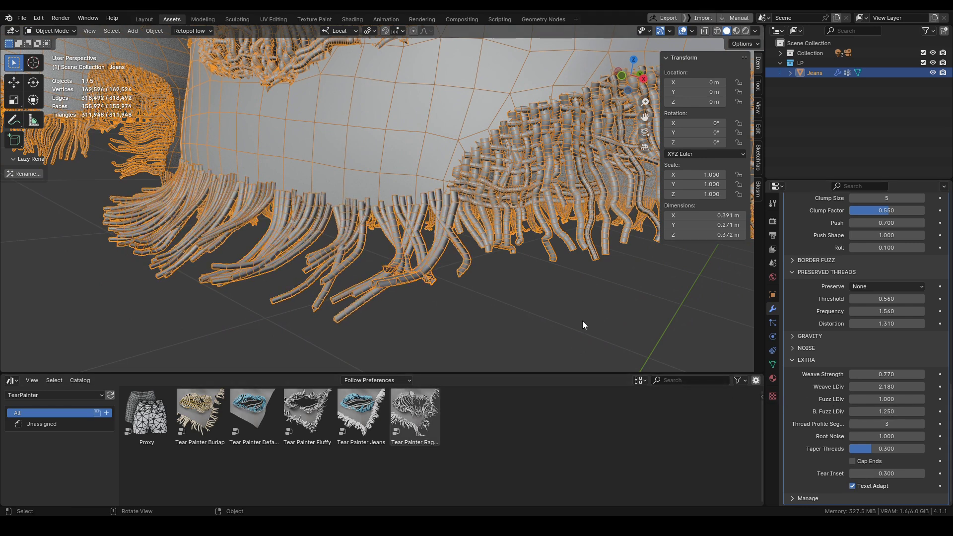
- Raise the thread profile segments to 6 and check the rounder threads along the hem
middle_drag(394, 334, 463, 288)
click(920, 424)
click(922, 424)
click(921, 423)
middle_drag(477, 268, 511, 238)
middle_drag(450, 142, 485, 217)
middle_drag(466, 183, 704, 322)
- Turn the Fuzz back on and set the Root Noise to 2.710
scroll(826, 313, up, 8)
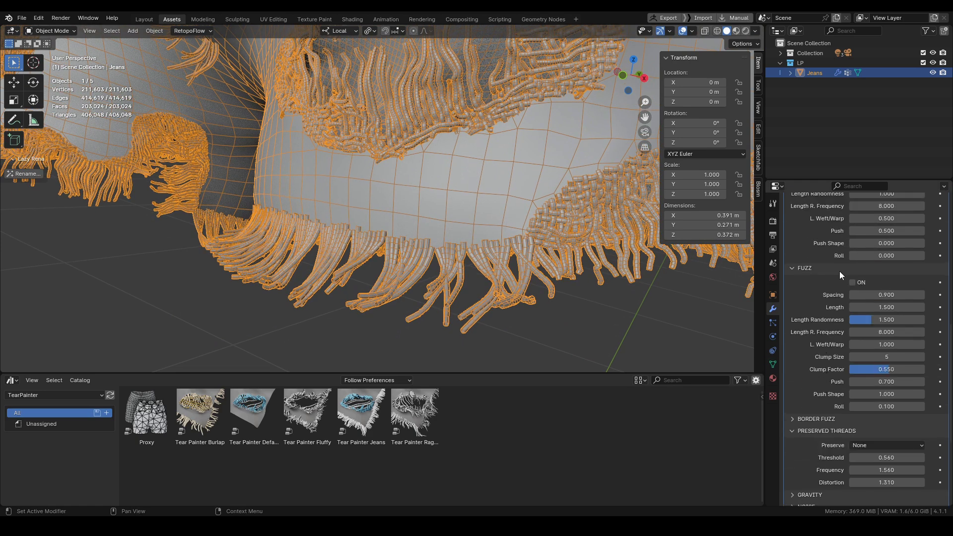
click(852, 282)
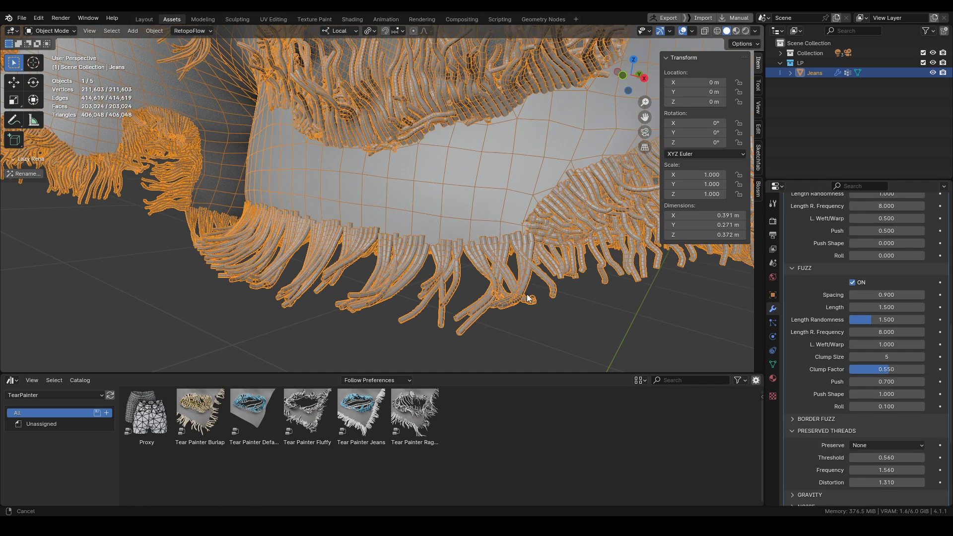
scroll(810, 383, down, 8)
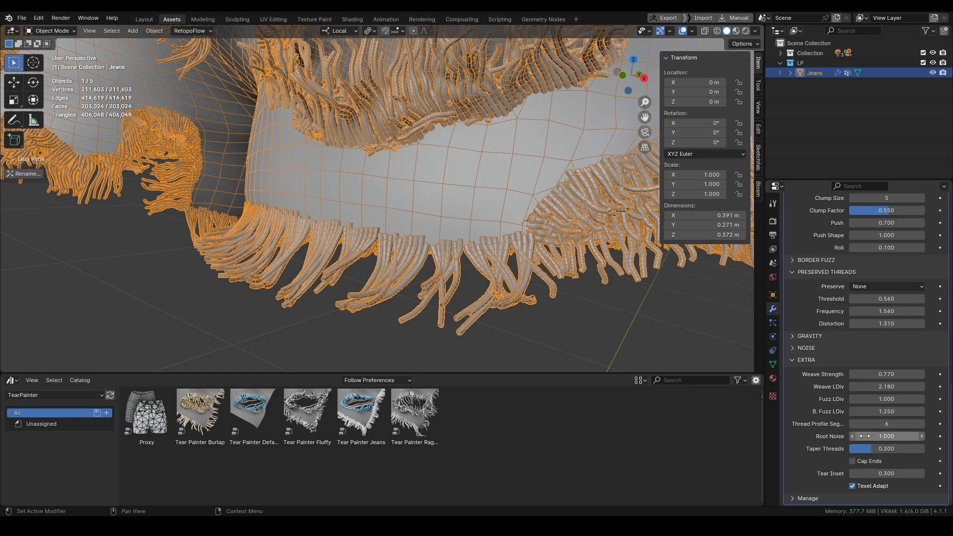
drag(886, 436, 915, 437)
- Switch the viewport to Material Preview and set the Root Noise to 1.490
key(z)
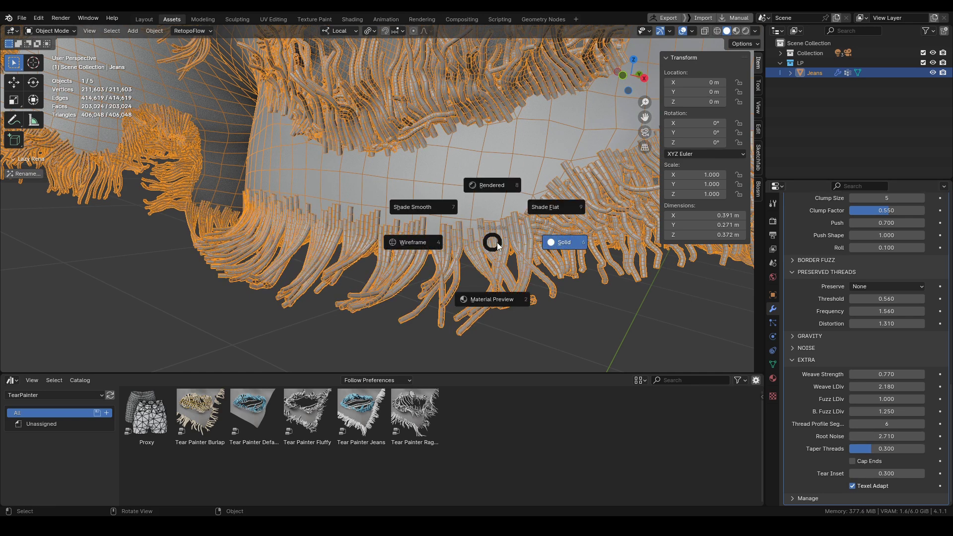
click(486, 251)
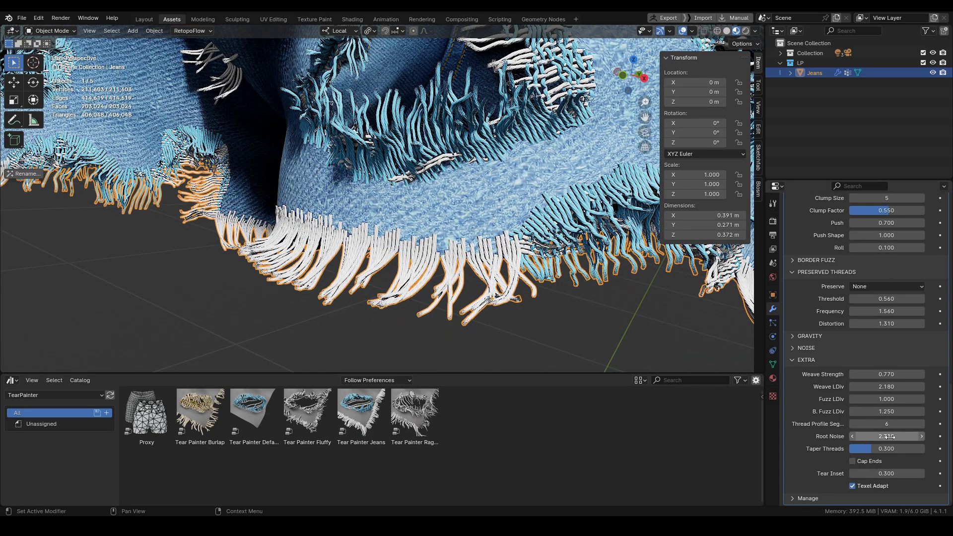
drag(886, 436, 862, 436)
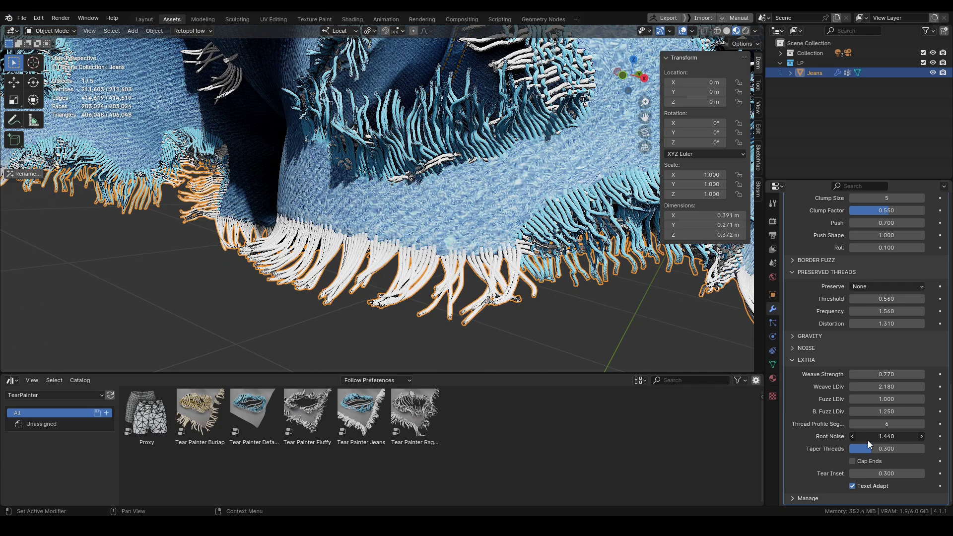
shift+middle_drag(556, 310, 559, 299)
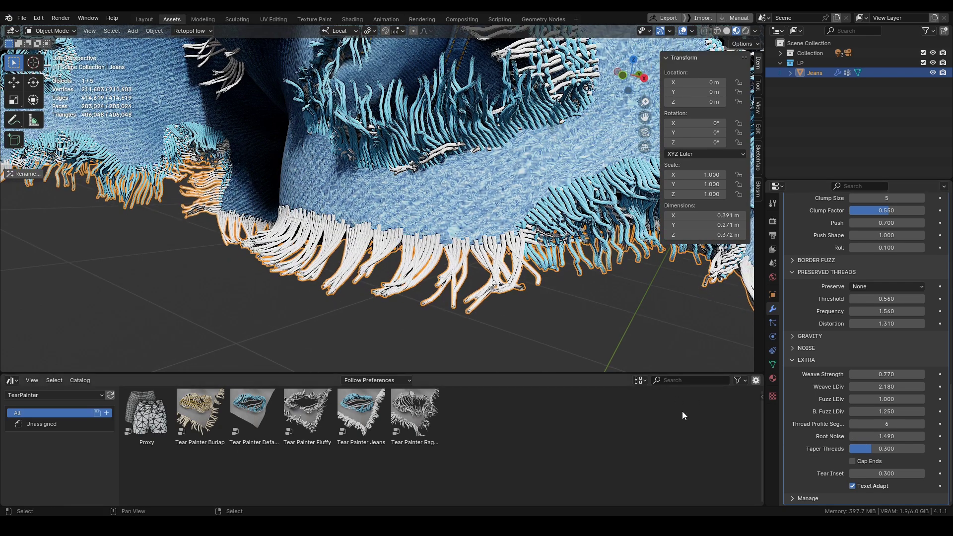
- Switch the viewport to Solid and toggle Cap Ends on and back off to compare the hem threads' tips
ctrl+middle_drag(444, 323, 526, 265)
key(z)
click(583, 288)
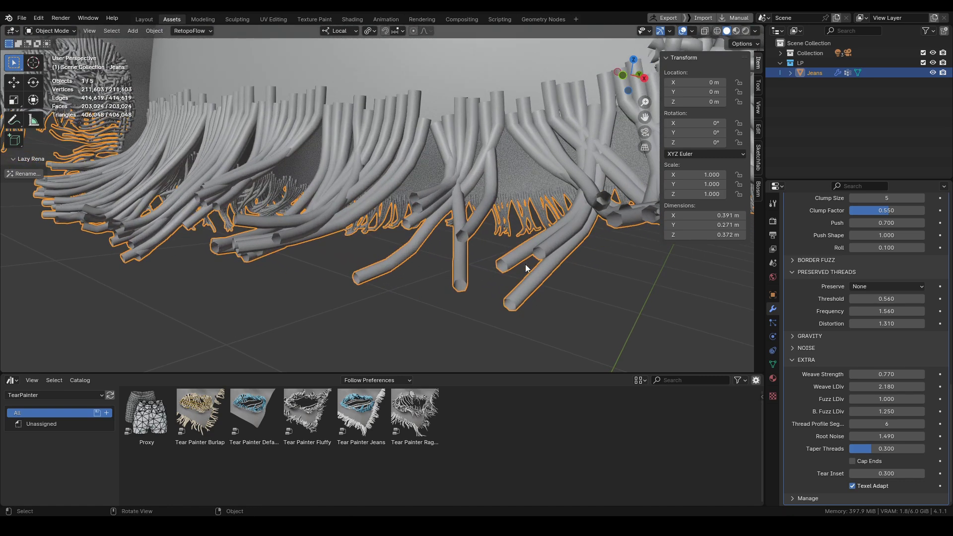
click(852, 461)
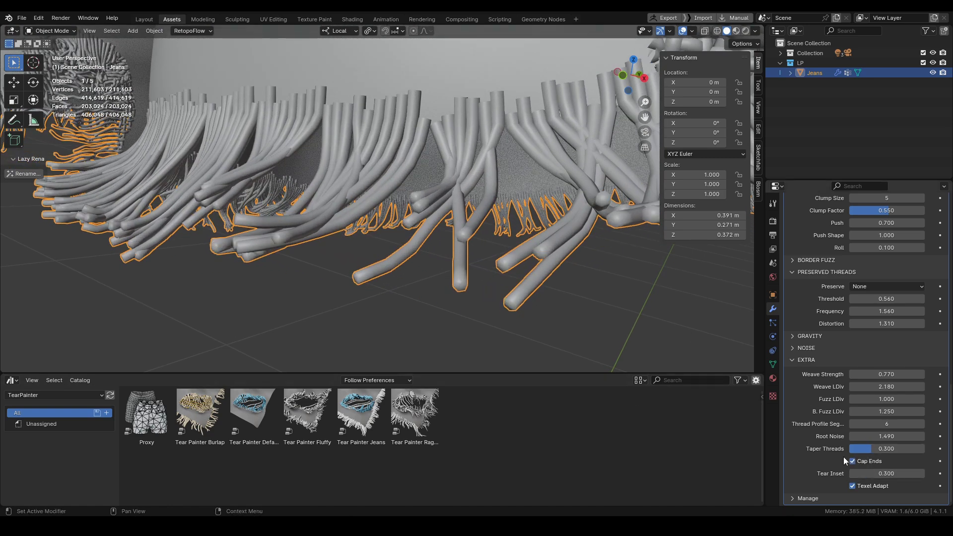
click(853, 461)
- Set the Tear Inset of the shorts' tears to 1.350 and switch the viewport to Material Preview
scroll(495, 240, down, 8)
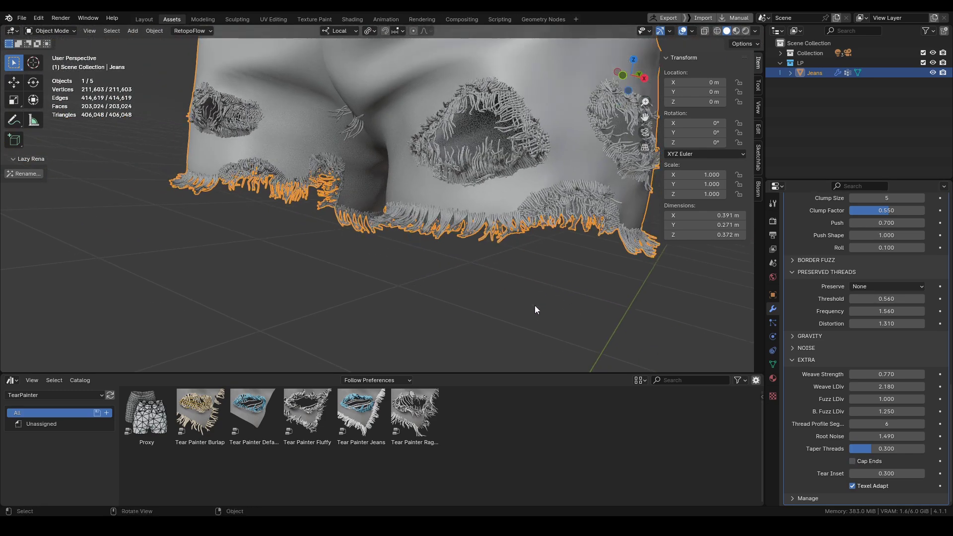
shift+middle_drag(487, 191, 508, 296)
scroll(532, 194, up, 3)
scroll(516, 270, up, 2)
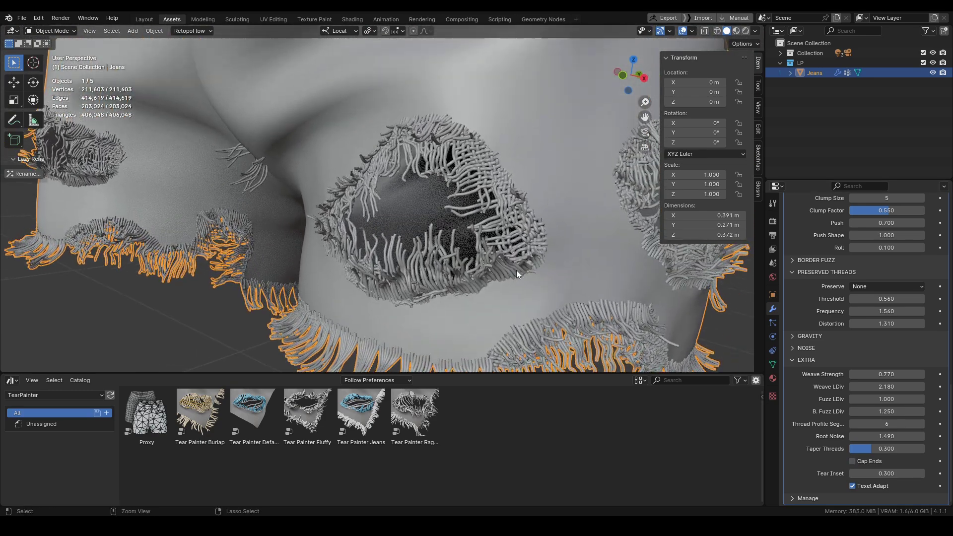
drag(873, 473, 940, 474)
key(z)
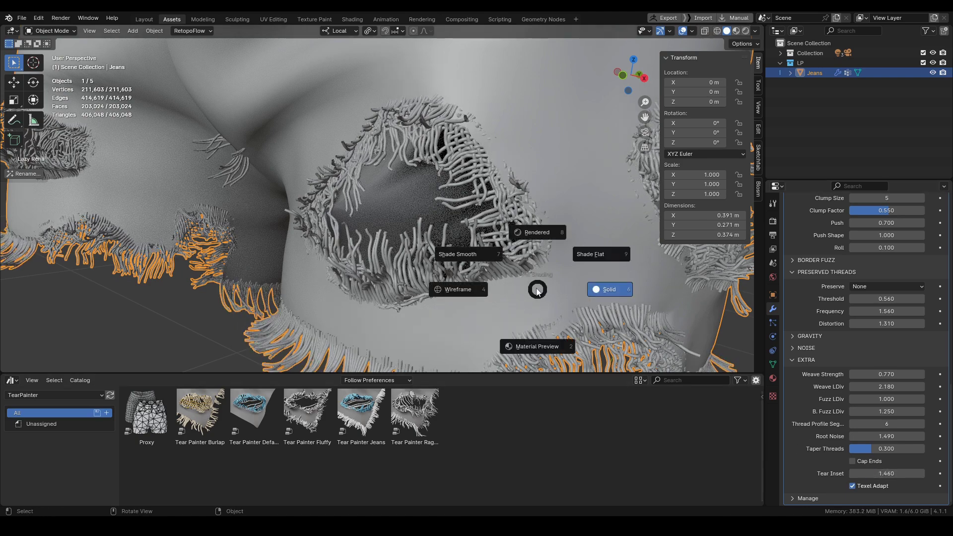
click(533, 360)
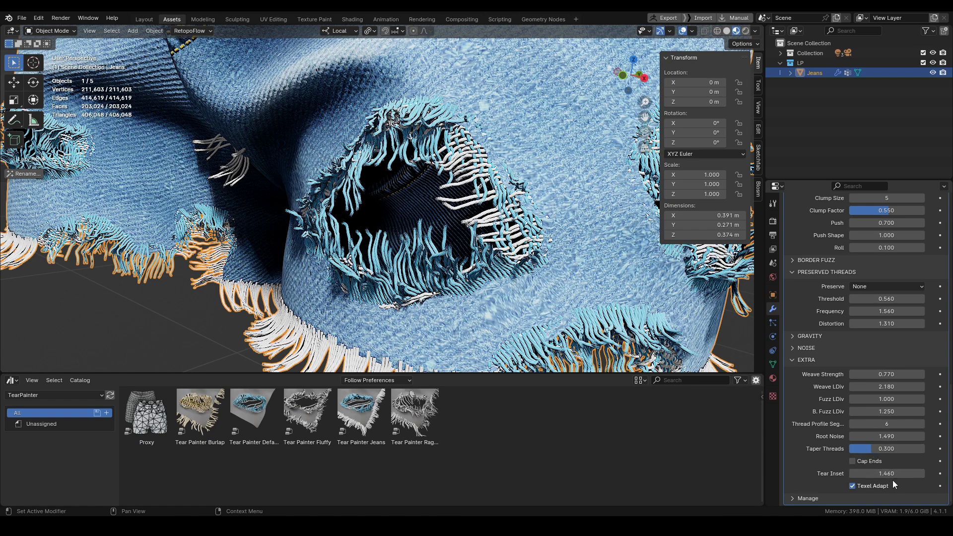
mouse_move(886, 473)
mouse_down()
mouse_move(809, 474)
mouse_move(879, 473)
mouse_up()
- Toggle Texel Adapt off and back on to compare its effect on the tears
ctrl+middle_drag(495, 260, 484, 305)
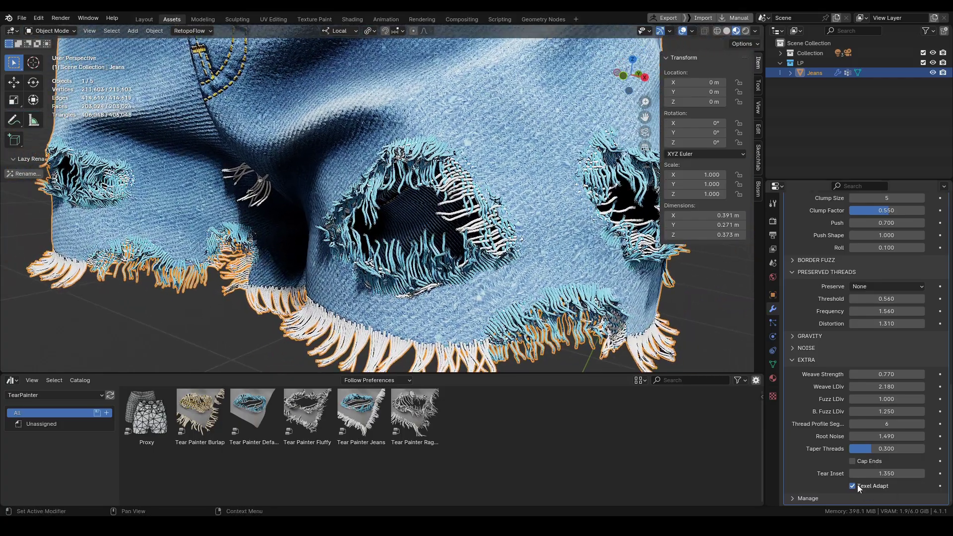
click(852, 485)
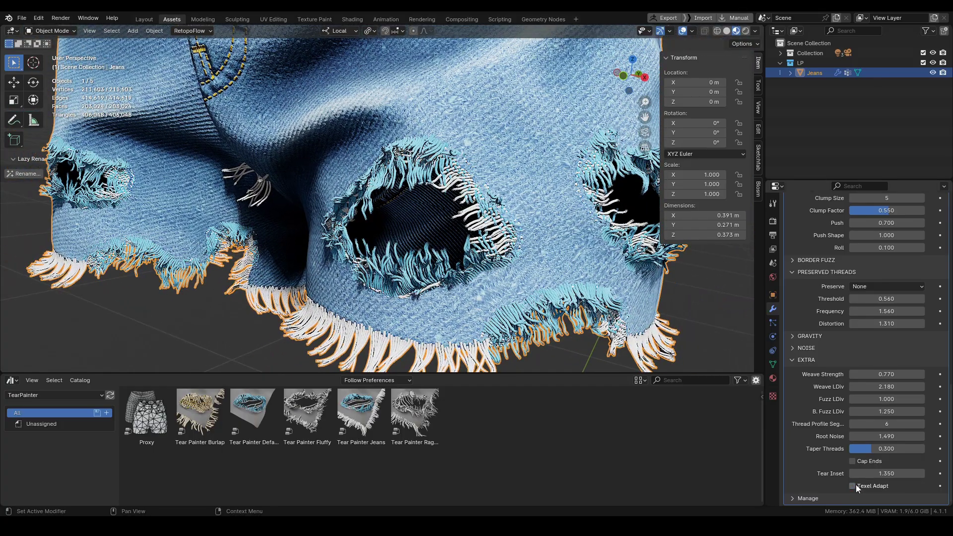
click(853, 486)
scroll(451, 283, up, 2)
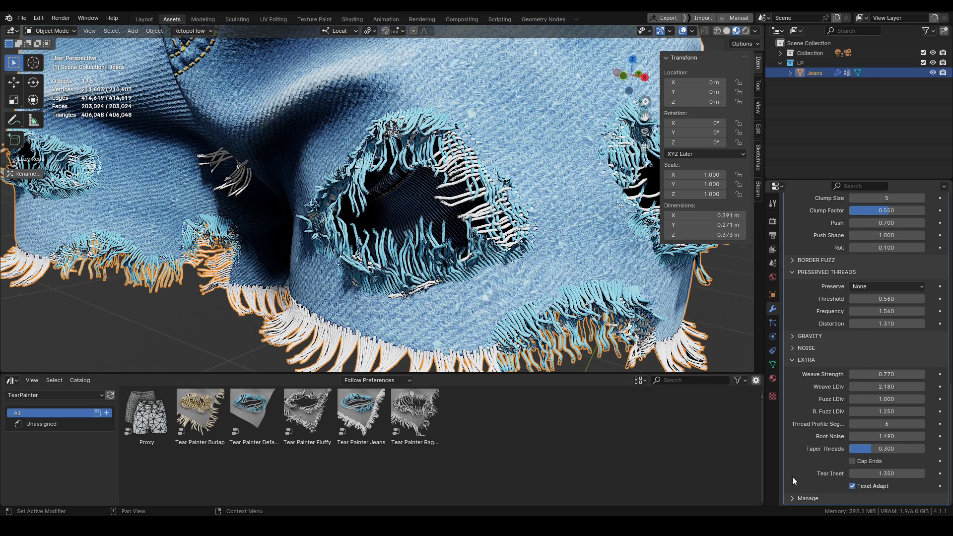
- Review the whole pair of shorts and remove their Tear Painter Jeans modifier
ctrl+middle_drag(541, 246, 553, 370)
shift+middle_drag(447, 134, 475, 219)
middle_drag(475, 219, 495, 218)
ctrl+middle_drag(449, 129, 581, 231)
middle_drag(601, 226, 612, 225)
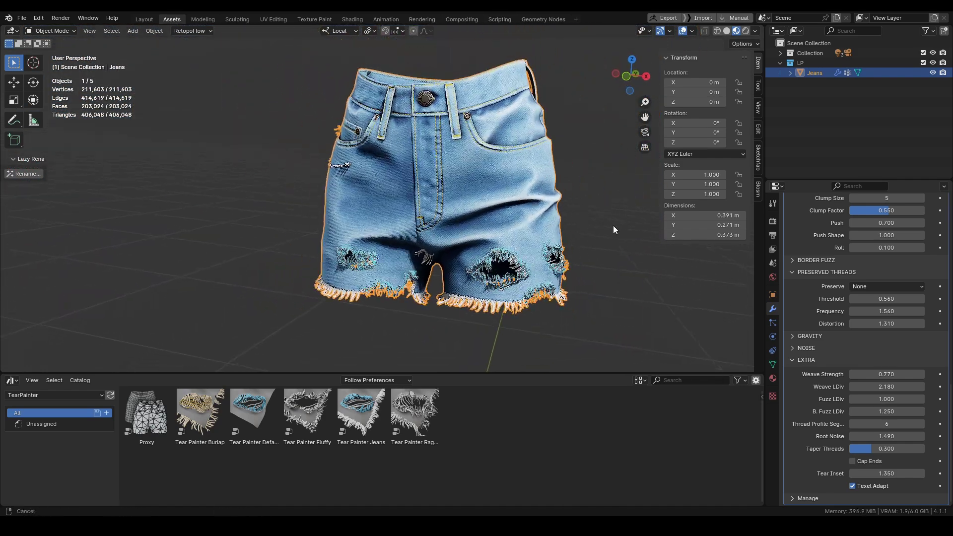
scroll(480, 287, up, 2)
scroll(843, 325, up, 10)
key(ctrl+x)
- Apply the Tear Painter Burlap preset to the shorts and set its Tear Vertex Group to Group
mouse_move(456, 297)
middle_down()
mouse_move(361, 353)
mouse_move(336, 344)
middle_up()
drag(200, 412, 462, 273)
scroll(461, 272, up, 2)
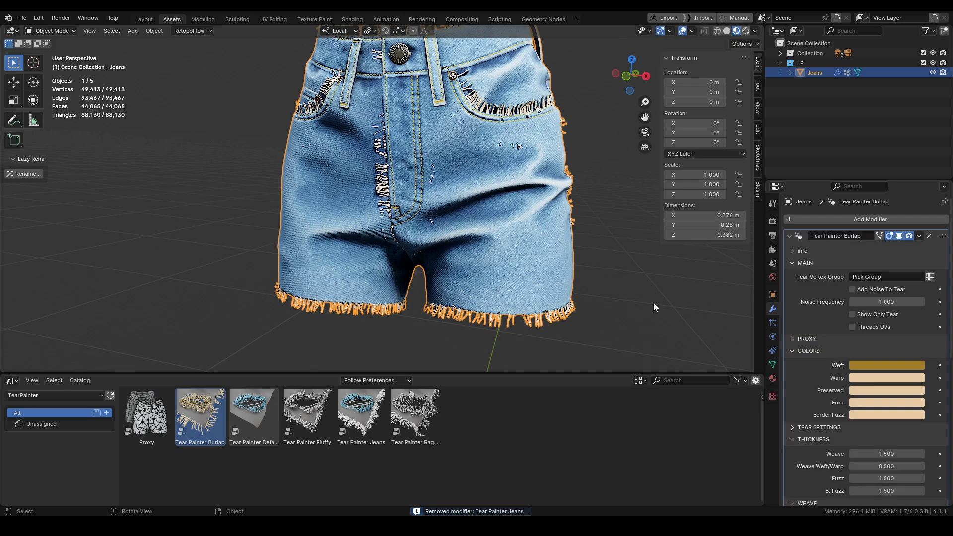
click(881, 278)
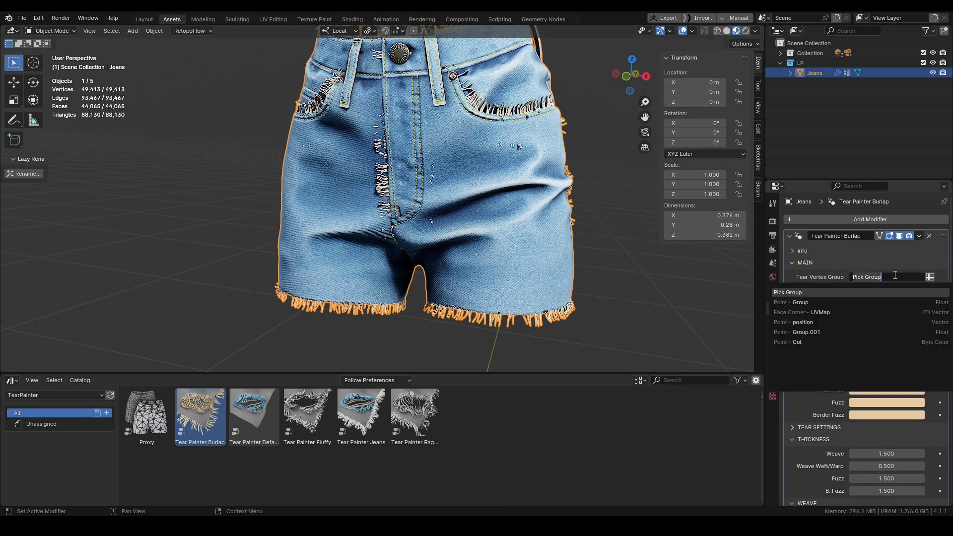
click(816, 302)
scroll(428, 327, up, 4)
middle_drag(496, 261, 504, 256)
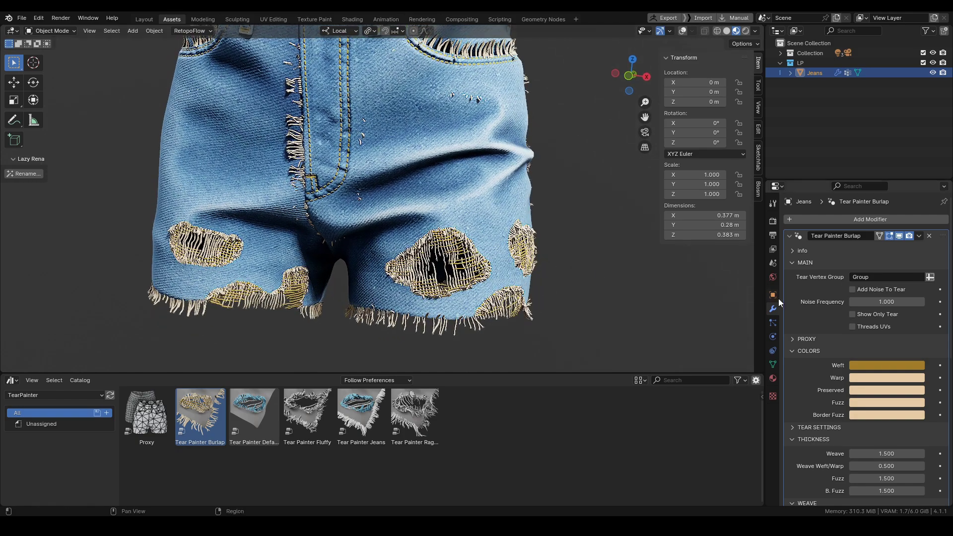
- Replace the Burlap modifier with the Tear Painter Fluffy preset and set its Tear Vertex Group to Group
key(ctrl+x)
drag(304, 416, 422, 249)
click(871, 276)
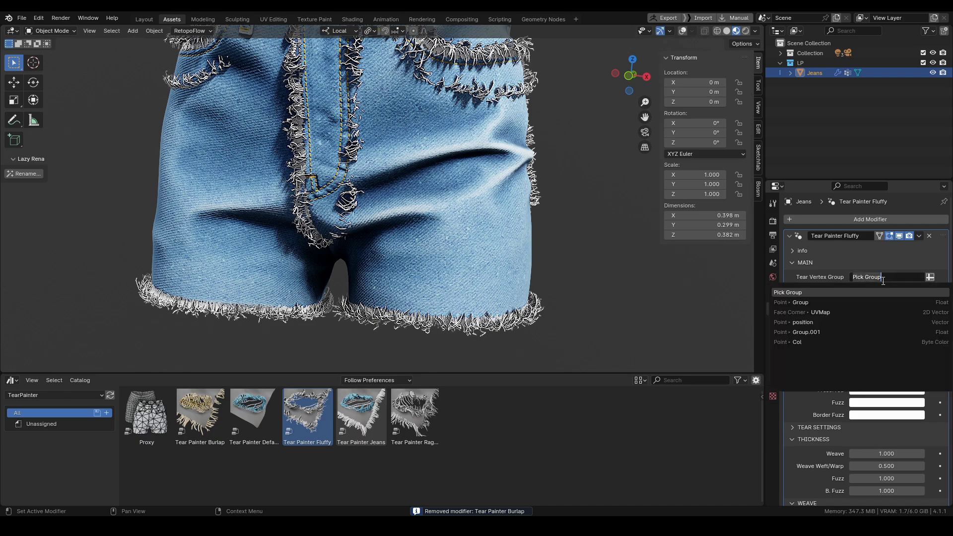
click(816, 301)
middle_drag(686, 285, 563, 244)
- Set the Fluffy modifier's Border Fuzz mask vertex group to Group.001
scroll(850, 348, down, 10)
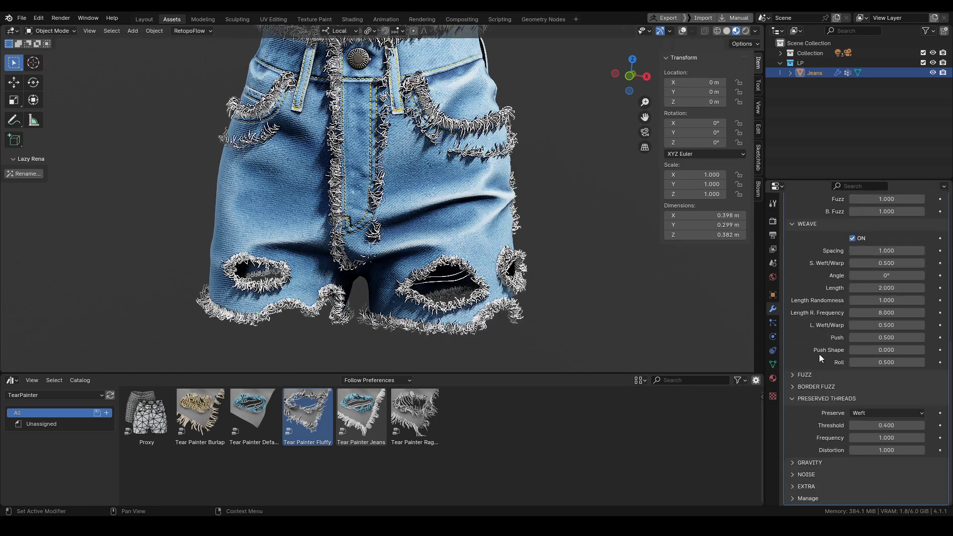
click(826, 385)
click(873, 413)
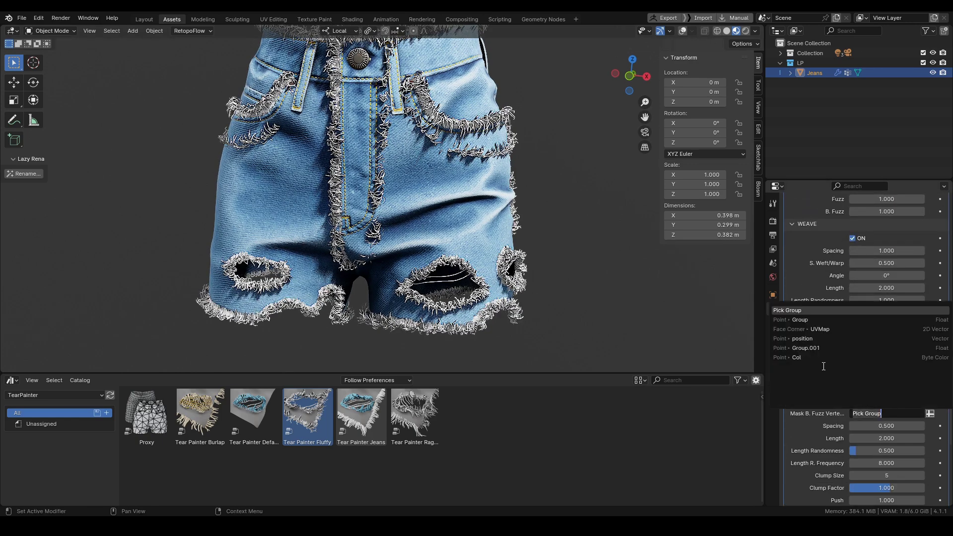
click(805, 349)
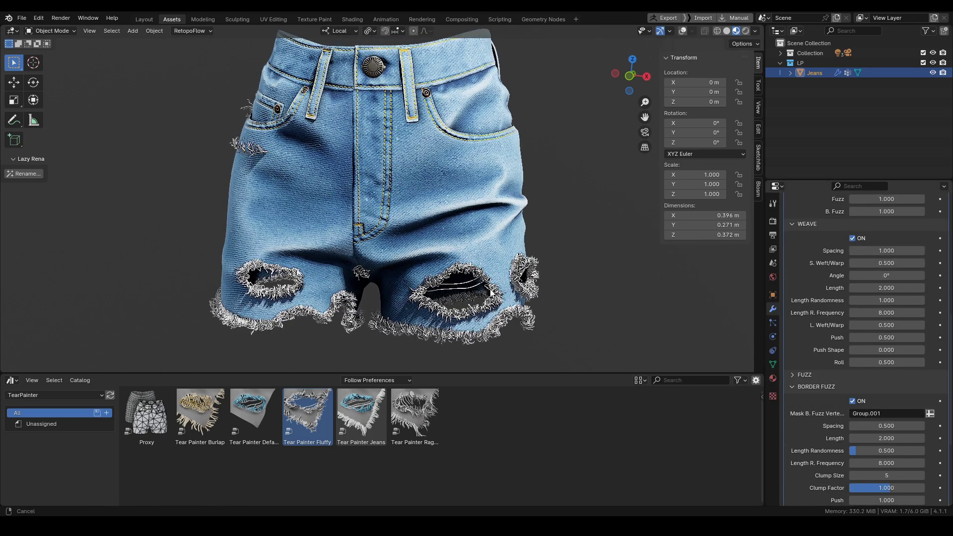
- Replace the Fluffy modifier with the Tear Painter Ragged preset and set its Tear Vertex Group to Group
key(ctrl+x)
drag(415, 414, 440, 291)
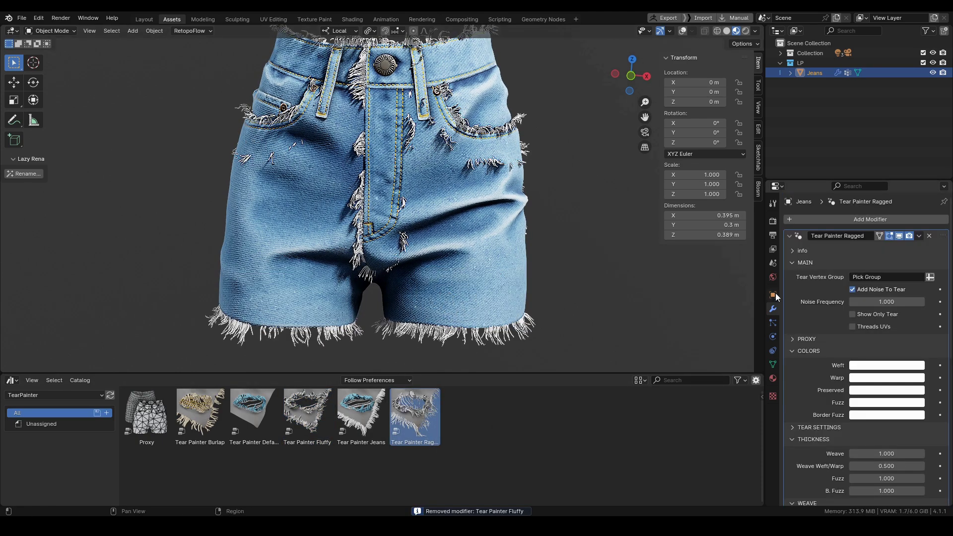
click(870, 277)
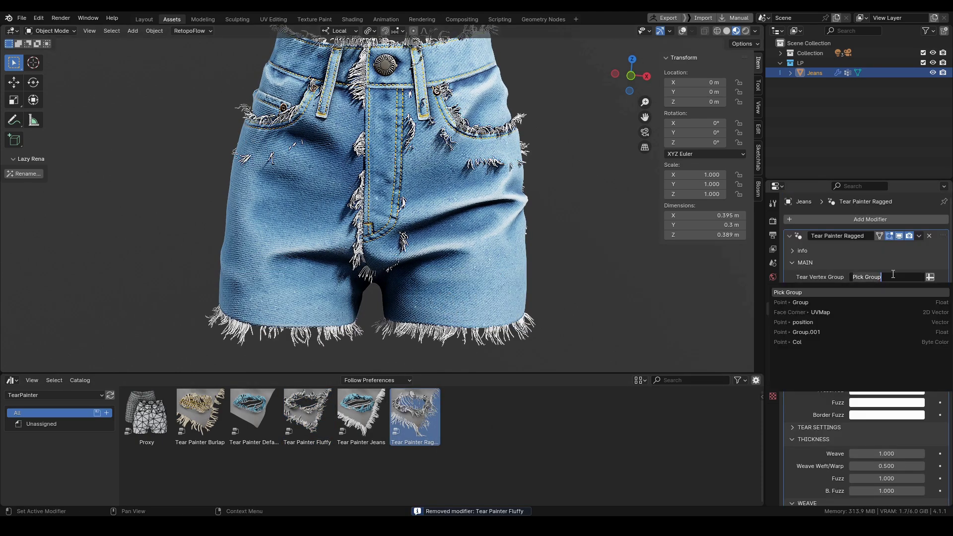
click(808, 302)
shift+middle_drag(467, 317, 459, 268)
middle_drag(459, 268, 433, 266)
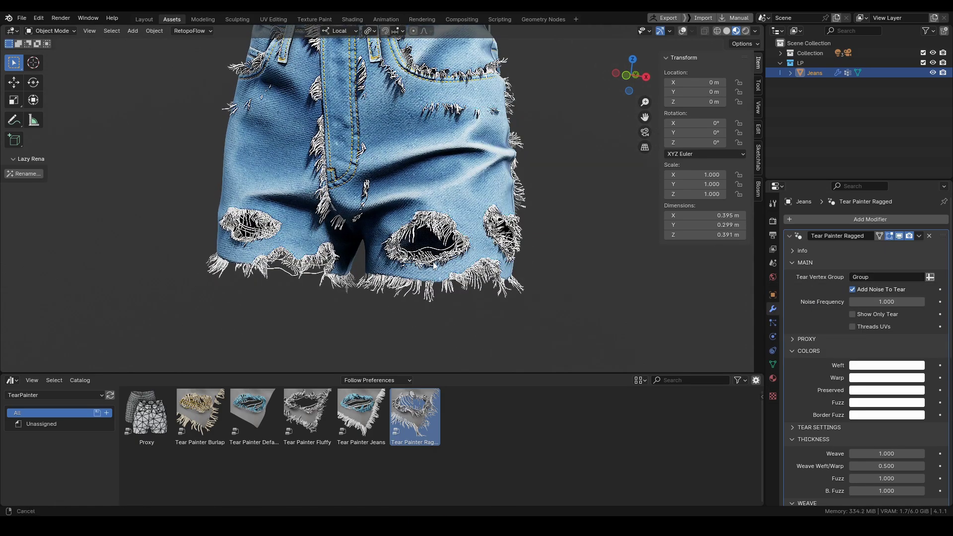
scroll(433, 265, up, 2)
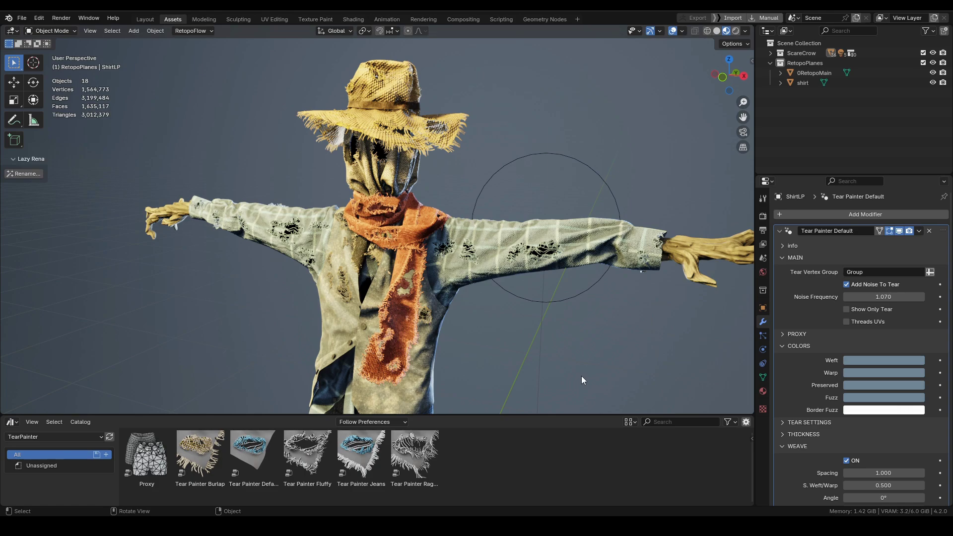
- Show the wireframe on the scarecrow's shirt sleeve and toggle its Tear Painter Default modifier off and on in the viewport to compare the mesh
shift+middle_drag(575, 377, 546, 332)
scroll(570, 148, up, 6)
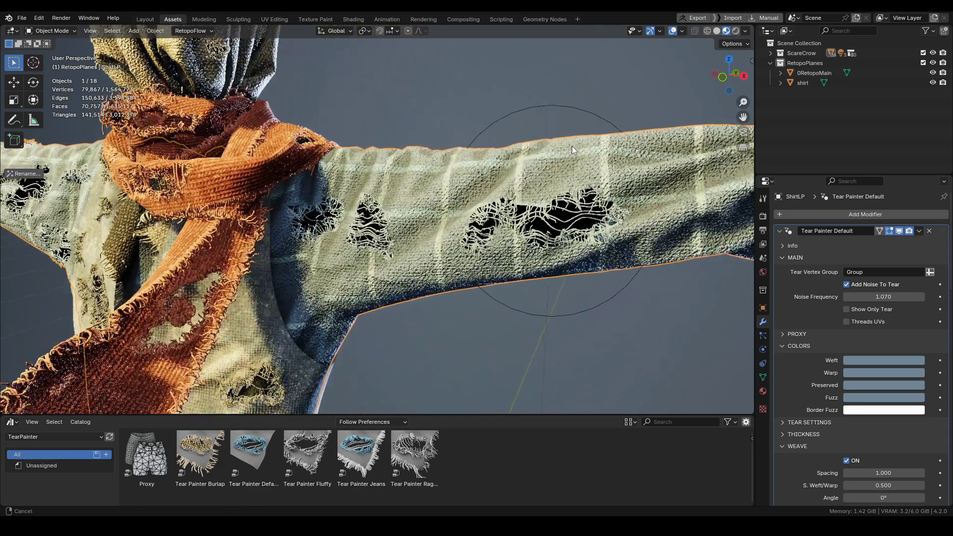
shift+click(494, 268)
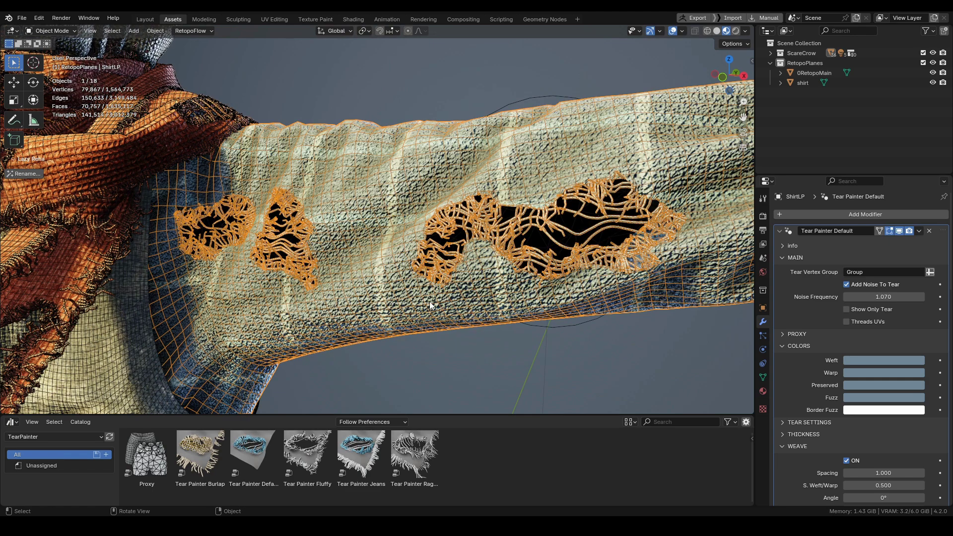
scroll(389, 251, down, 2)
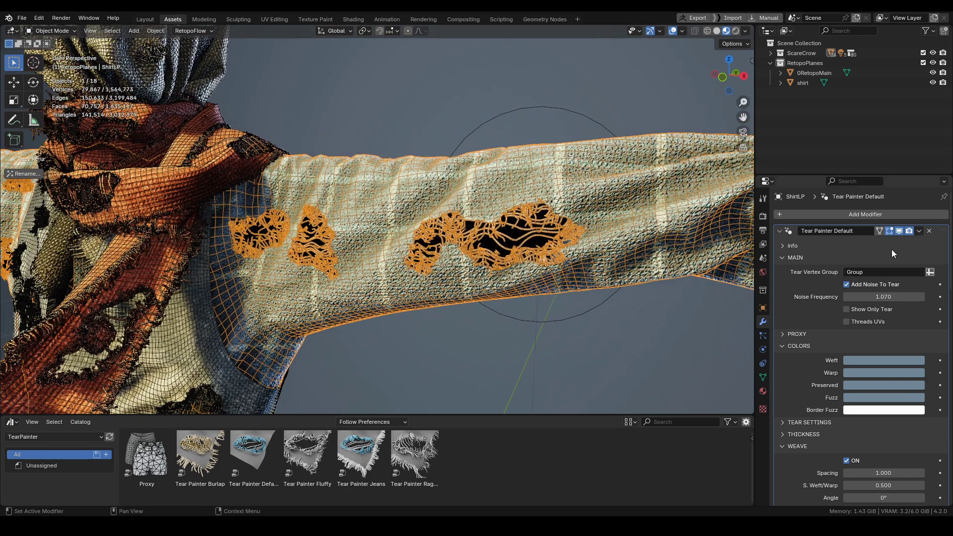
click(898, 231)
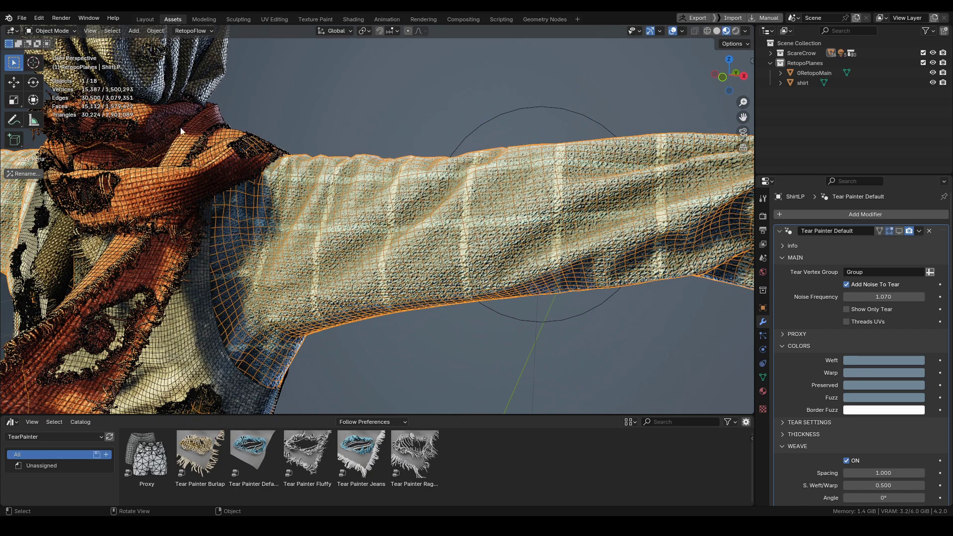
click(897, 231)
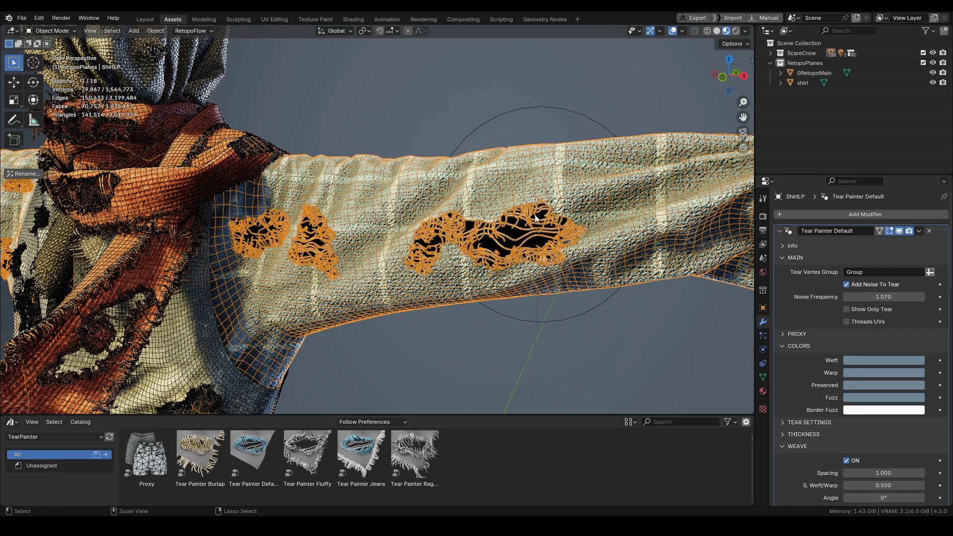
- Select the shirt mesh standing apart from the scarecrow and frame it to examine its topology
scroll(532, 215, down, 7)
shift+middle_drag(230, 150, 122, 205)
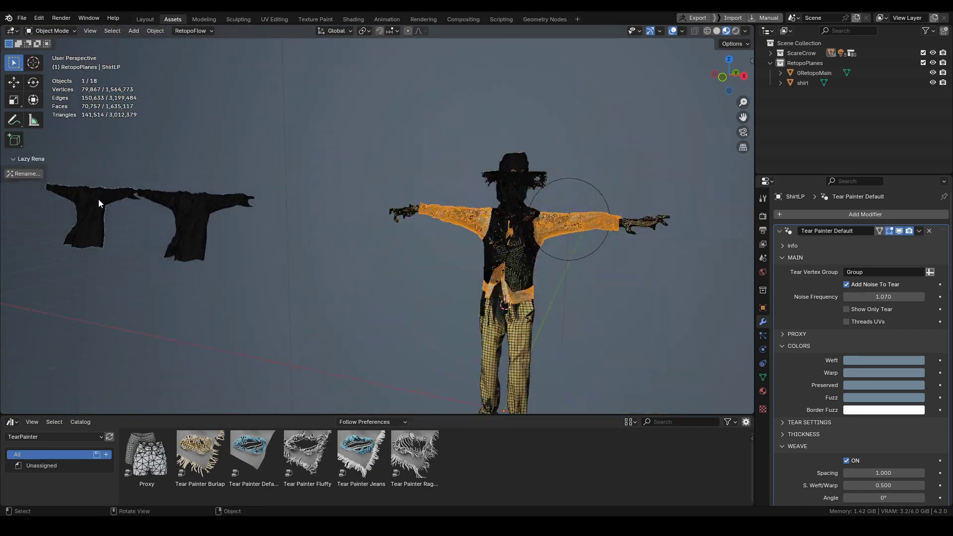
click(123, 209)
key(KP_Decimal)
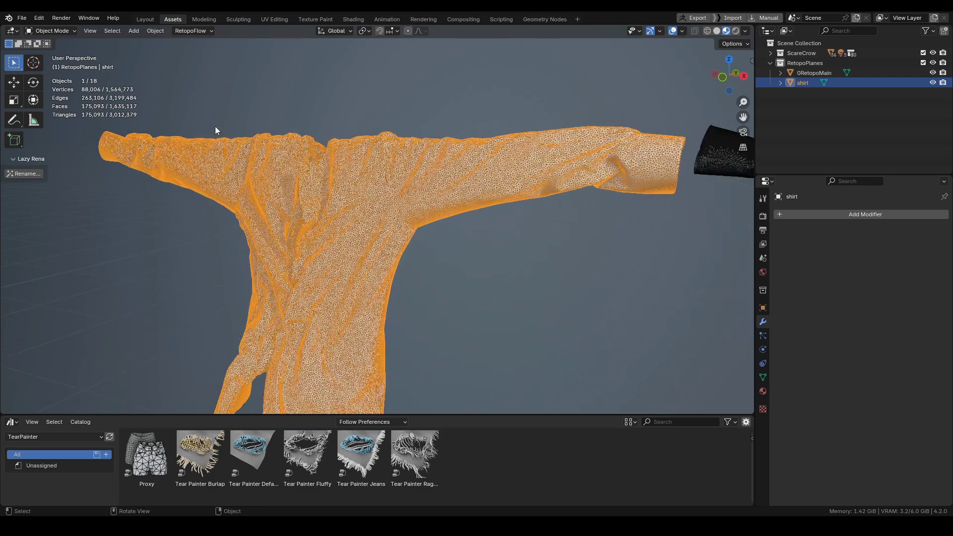
shift+middle_drag(474, 216, 263, 180)
scroll(263, 181, down, 3)
- Select the dense 0RetopoMain shirt and move it about 1 m along the X axis, away from the other shirt
click(620, 224)
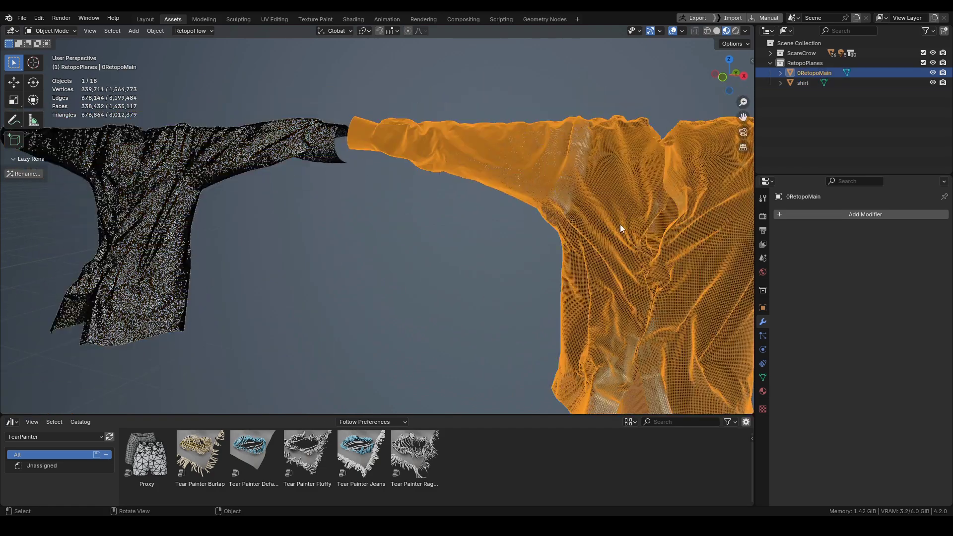
shift+middle_drag(620, 225, 475, 221)
shift+middle_drag(499, 258, 397, 243)
scroll(372, 221, down, 2)
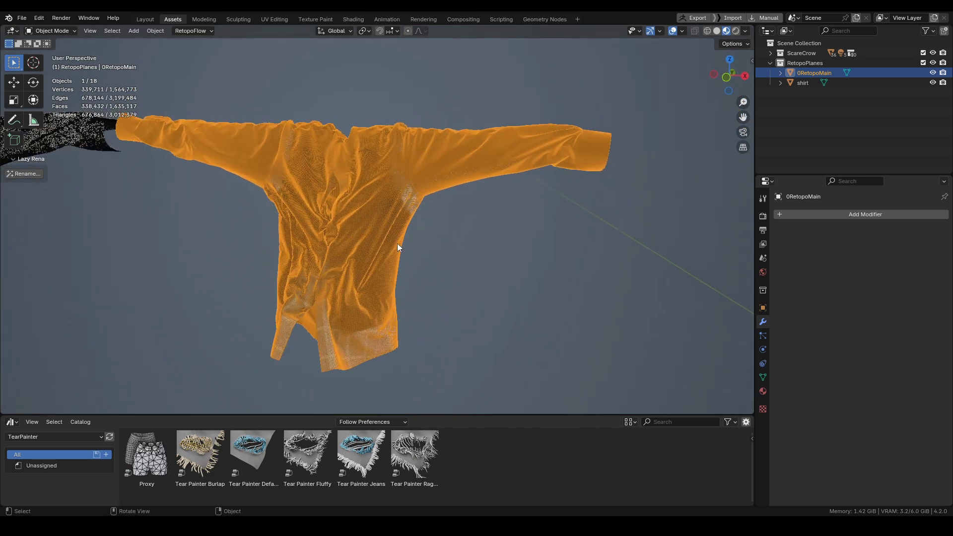
scroll(338, 245, down, 3)
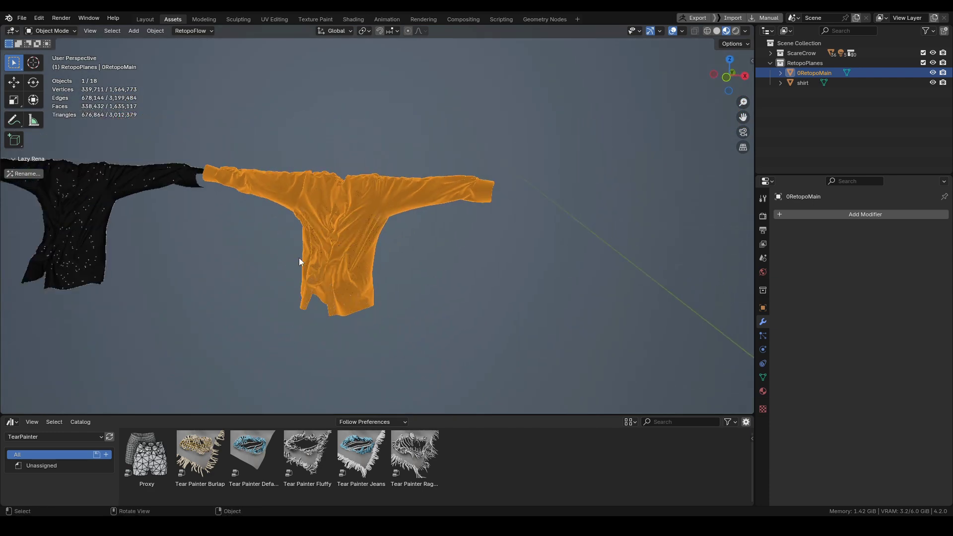
key(g)
key(x)
click(488, 274)
middle_drag(487, 274, 388, 277)
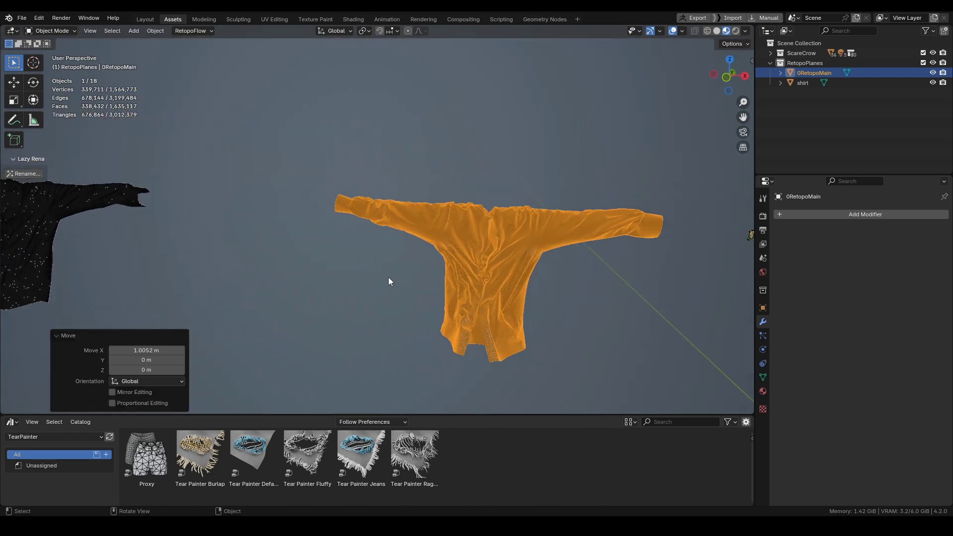
- Apply the Tear Painter Default preset to the 0RetopoMain shirt and add a new vertex group to its mesh
mouse_move(268, 449)
mouse_down()
mouse_move(517, 276)
mouse_move(519, 254)
mouse_up()
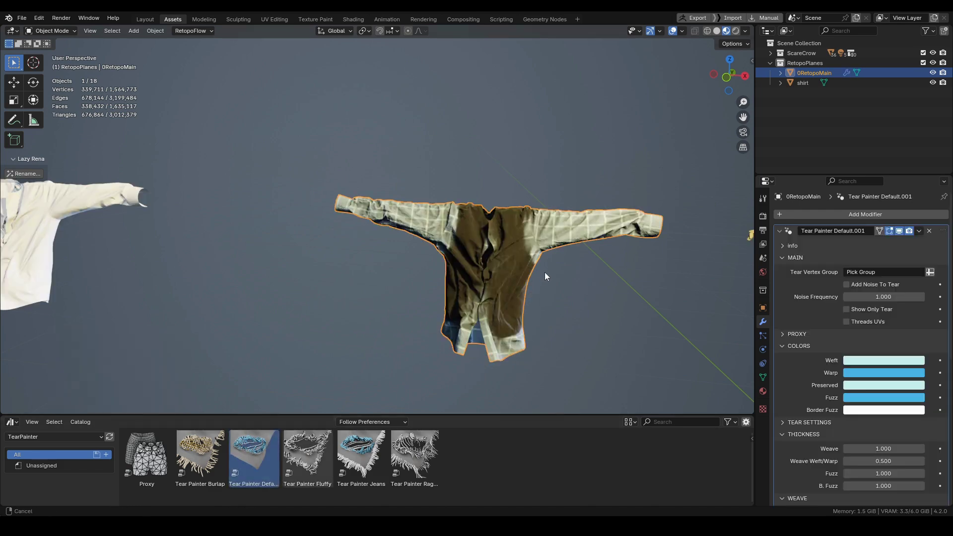
scroll(544, 271, up, 4)
scroll(567, 305, up, 2)
click(762, 377)
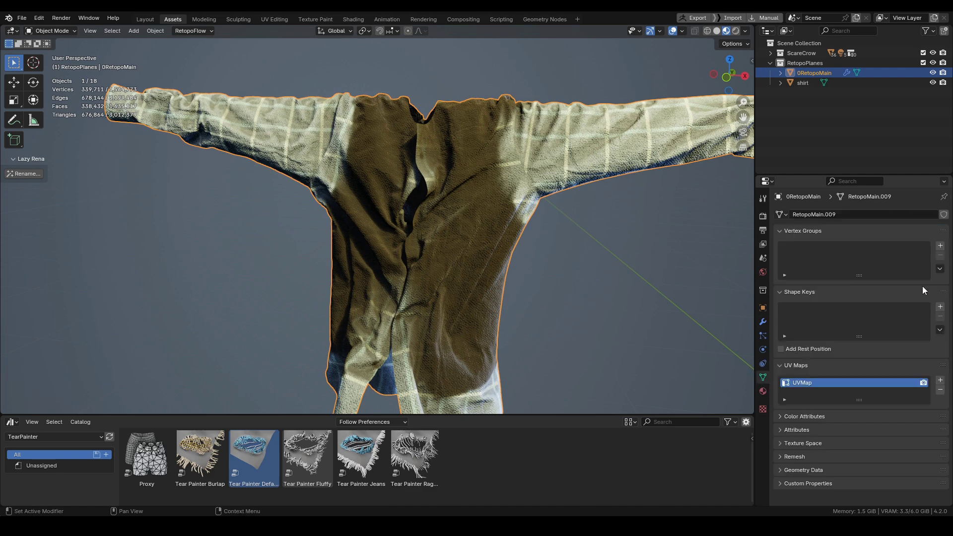
click(939, 246)
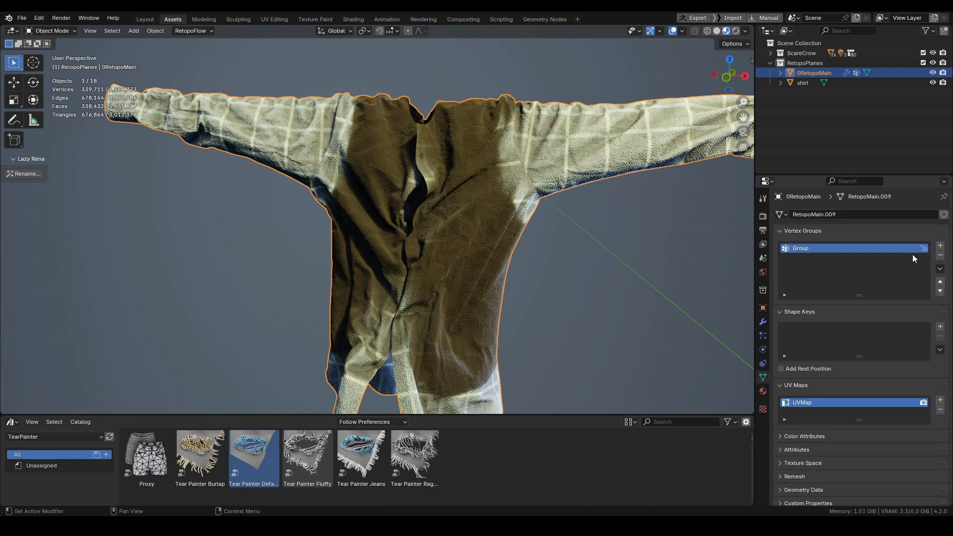
- Set the Tear Vertex Group of the 0RetopoMain shirt to Group and weight paint one tear on its plaid sleeve
click(762, 322)
click(880, 271)
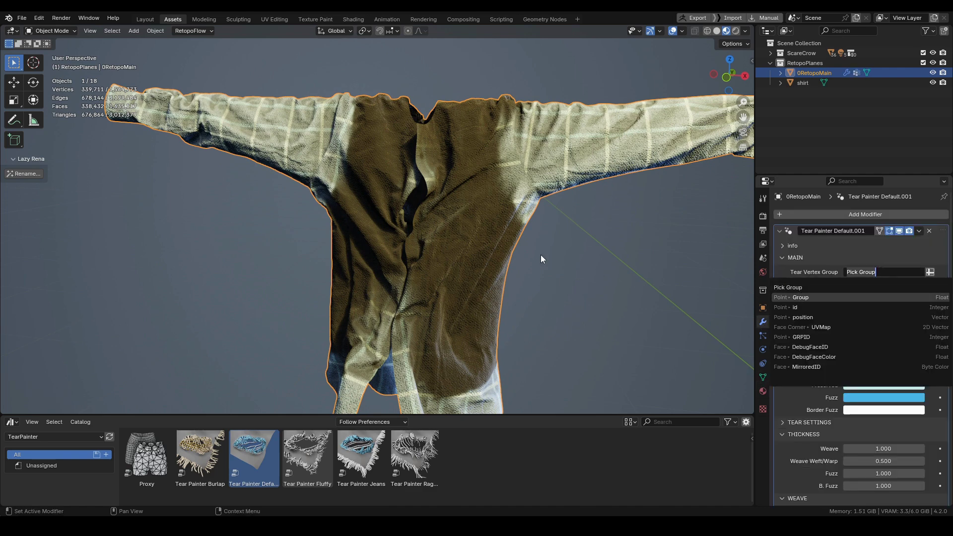
scroll(529, 229, up, 1)
shift+middle_drag(528, 229, 412, 260)
key(ctrl+Tab)
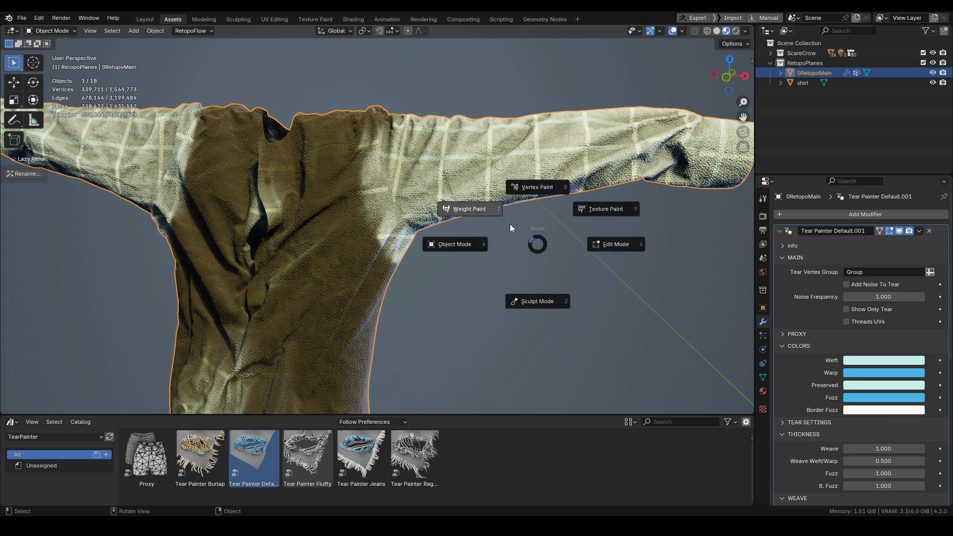
click(478, 210)
drag(504, 173, 492, 177)
drag(543, 210, 527, 208)
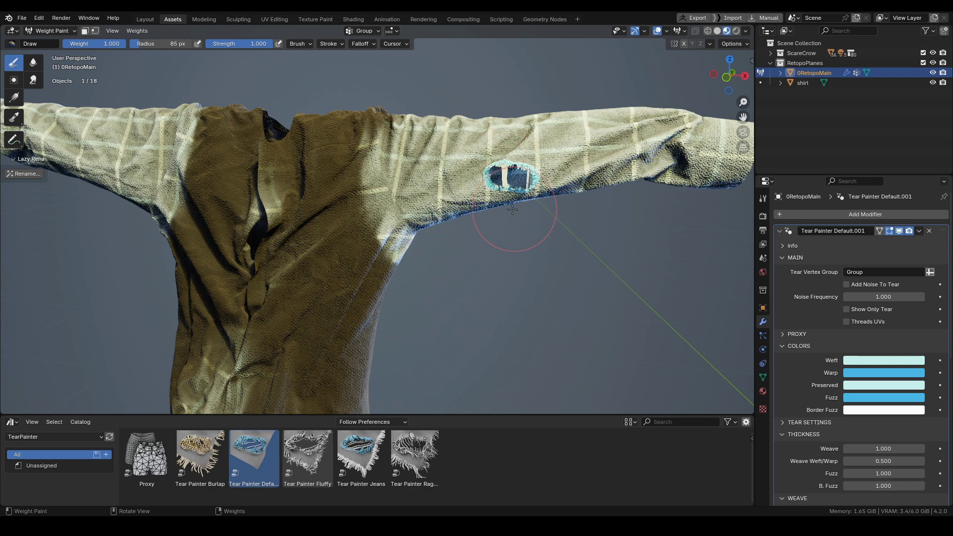
key(ctrl+Tab)
key(4)
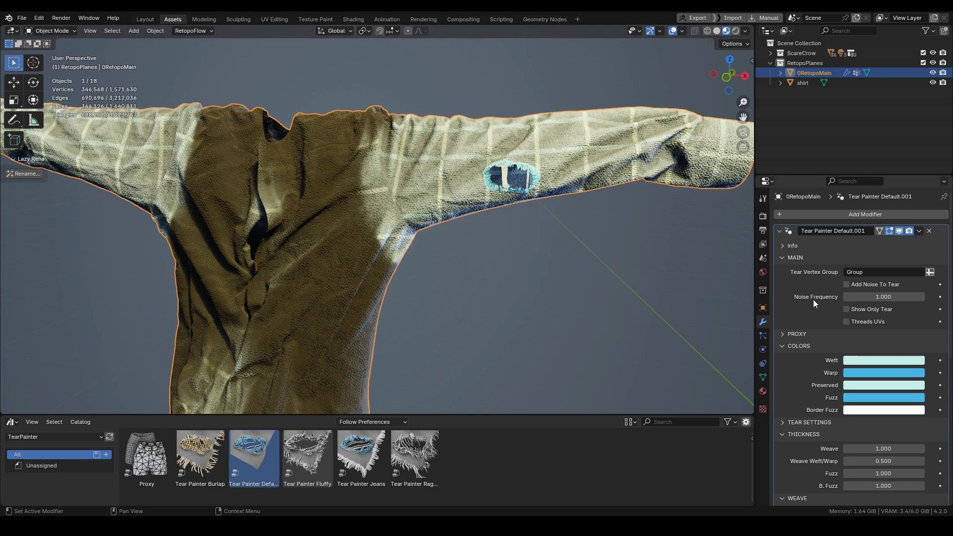
- Remove the Tear Painter modifier from 0RetopoMain and duplicate the shirt, offset about -1.233 m along the X axis
click(792, 334)
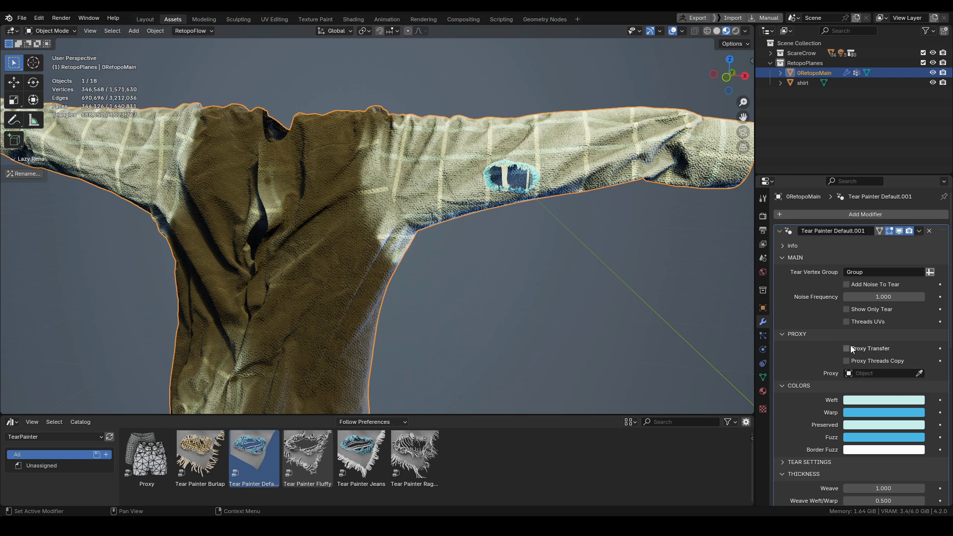
key(x)
scroll(412, 252, down, 3)
shift+middle_drag(413, 252, 510, 259)
key(shift+d)
click(175, 264)
shift+middle_drag(175, 264, 406, 278)
- Show the wireframe over the shirts and switch the asset library to RetopoPlanes
key(shift+z)
ctrl+middle_drag(351, 262, 367, 211)
ctrl+middle_drag(364, 292, 361, 291)
click(362, 294)
click(29, 437)
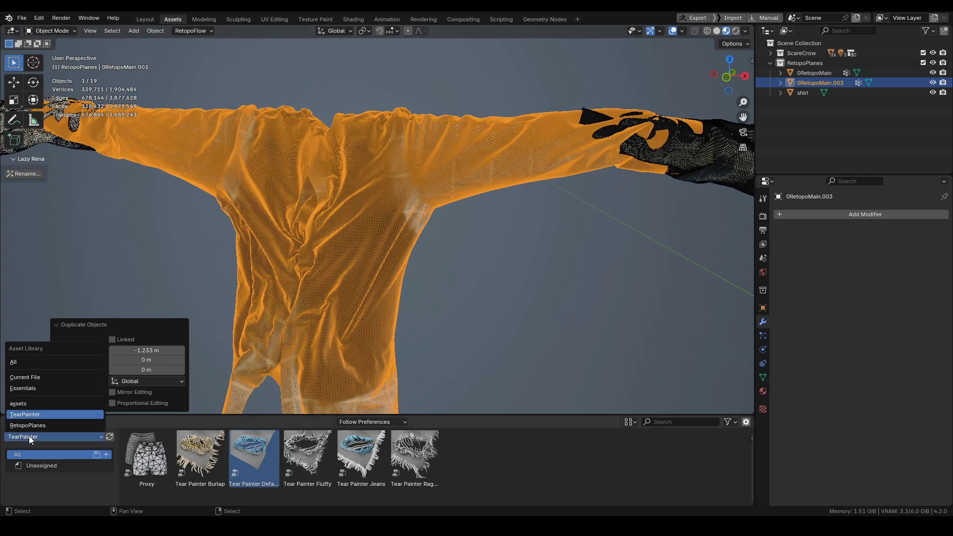
click(33, 427)
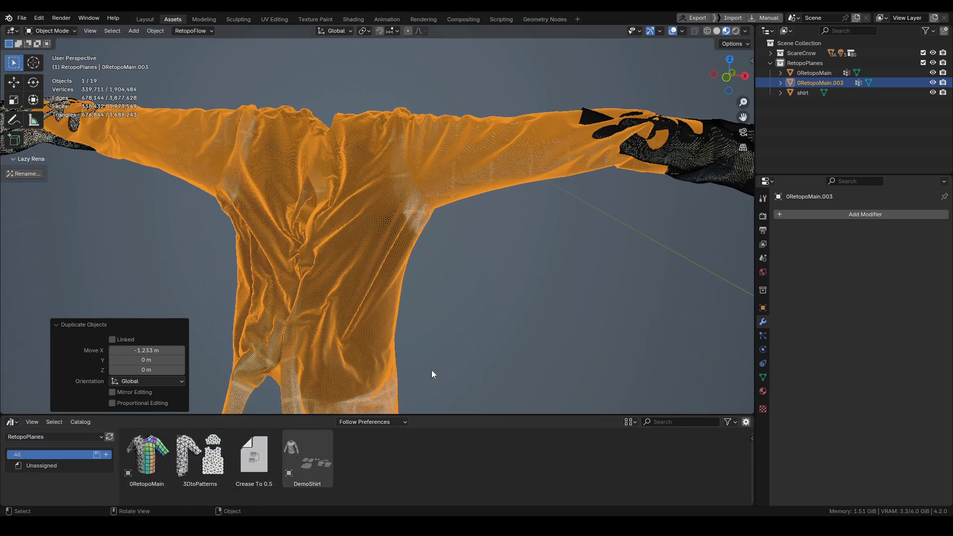
- Add a Multiresolution modifier to the duplicated shirt and unsubdivide its mesh by two levels
scroll(430, 227, up, 4)
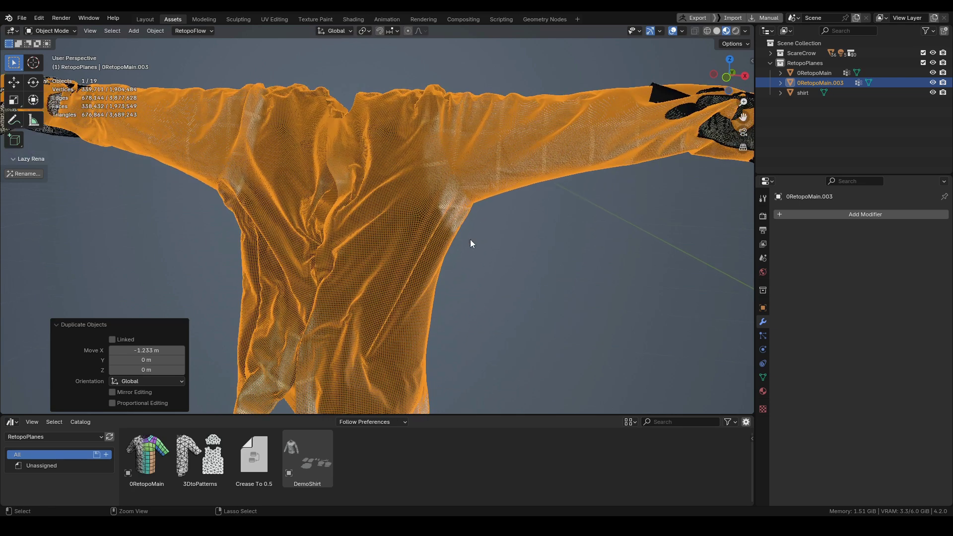
click(822, 215)
mouse_move(823, 215)
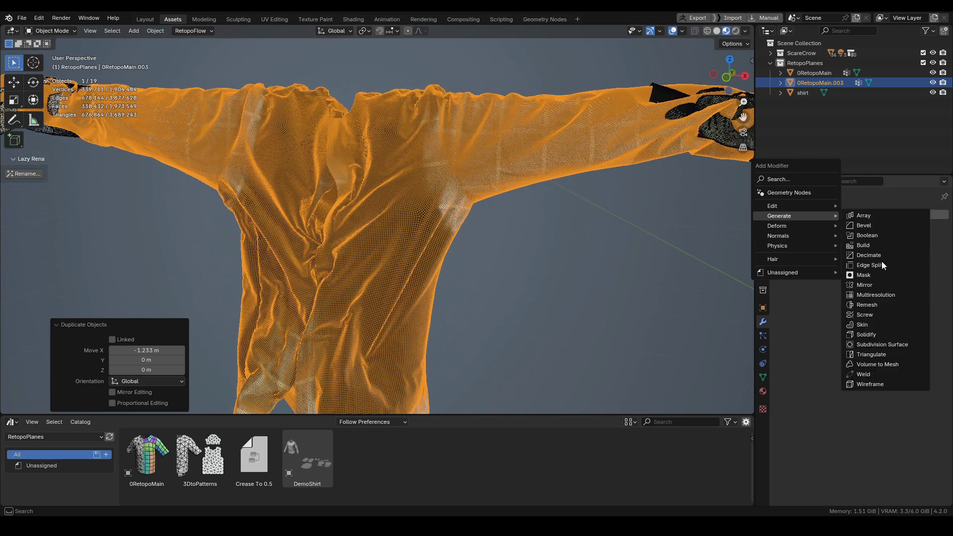
click(873, 294)
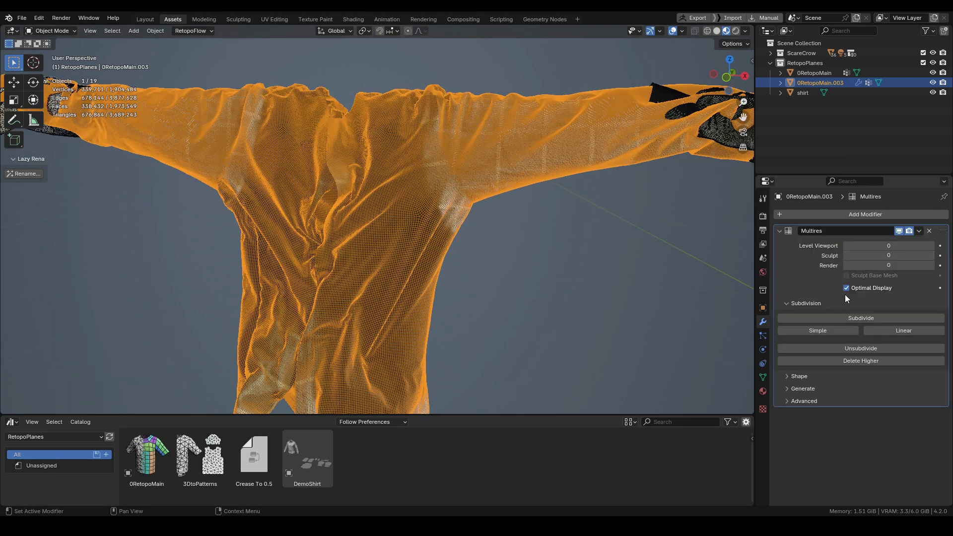
click(867, 348)
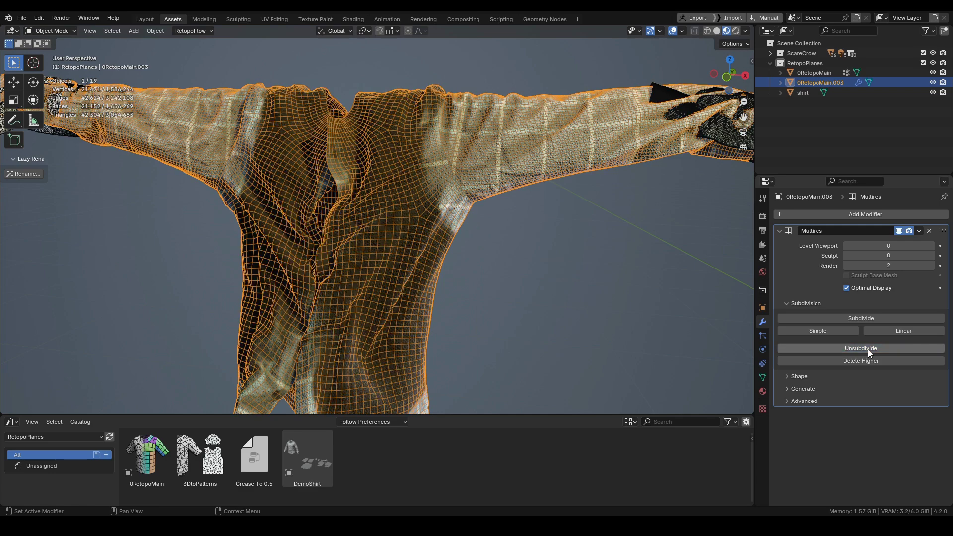
- Move the unsubdivided shirt about -2.316 m along the X axis, past the other shirts
scroll(436, 266, down, 5)
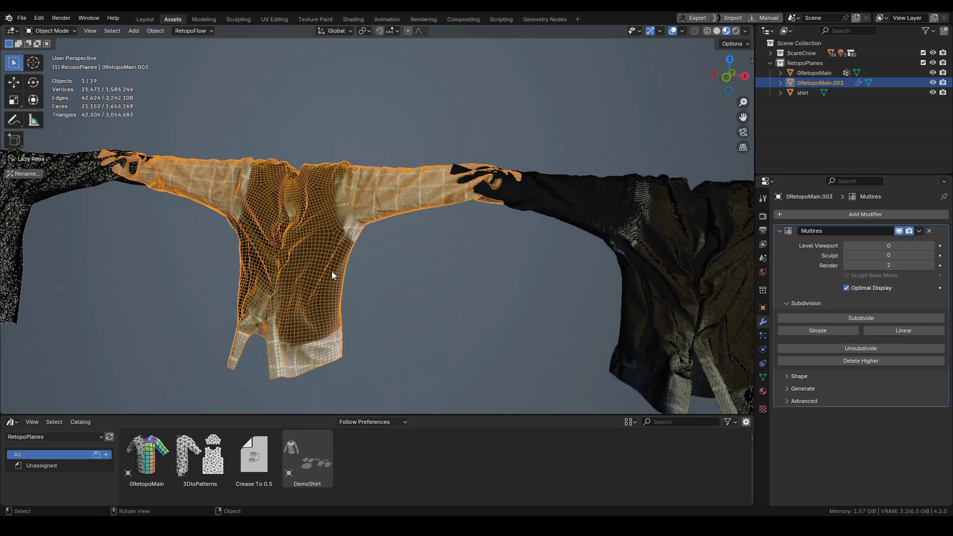
shift+middle_drag(359, 286, 386, 297)
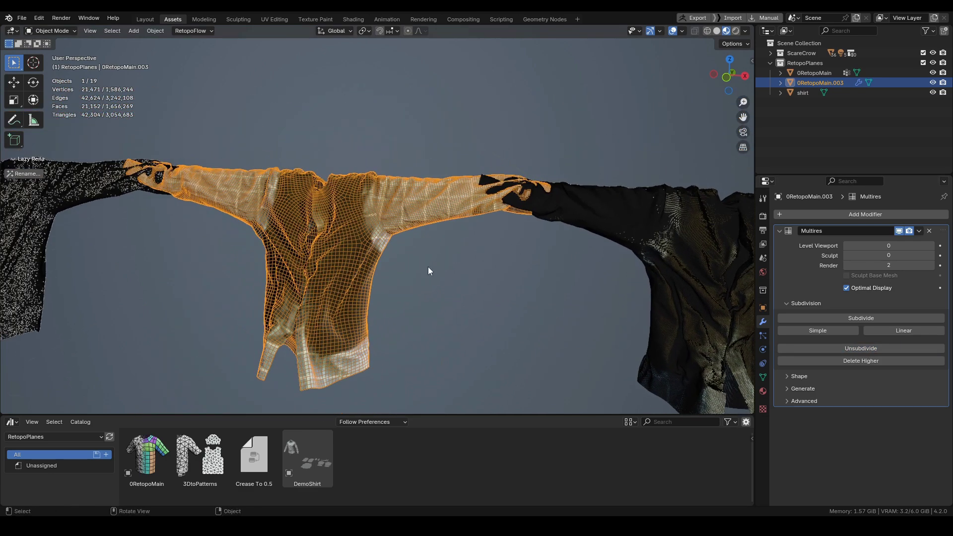
scroll(428, 266, down, 3)
key(g)
key(x)
click(189, 337)
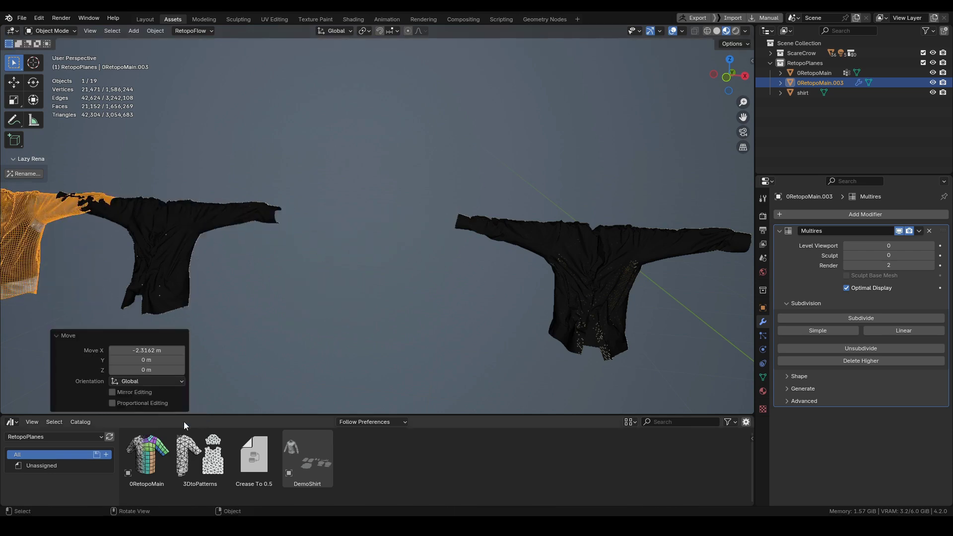
- Switch the asset library to TearPainter and place a duplicate of the dense 0RetopoMain shirt beside it along X
click(63, 437)
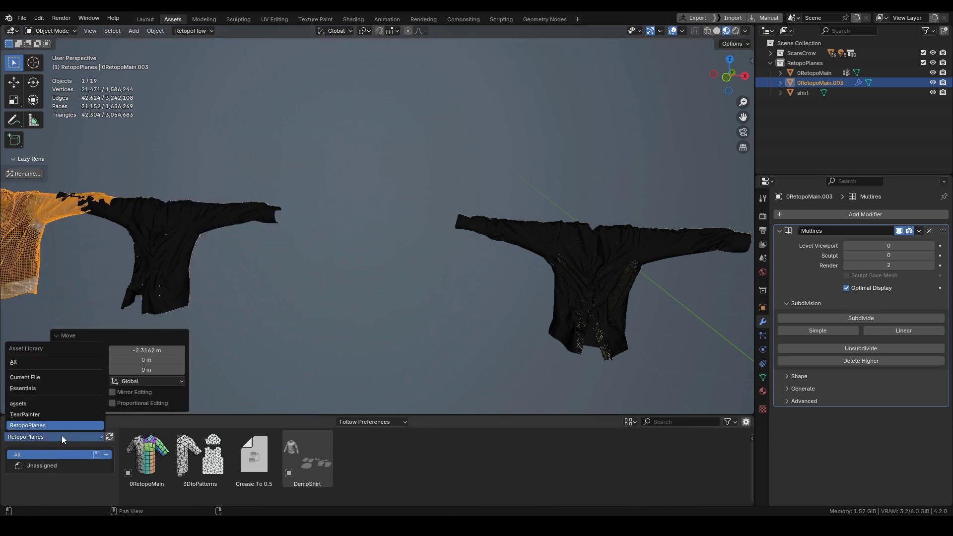
click(22, 420)
drag(145, 481, 629, 267)
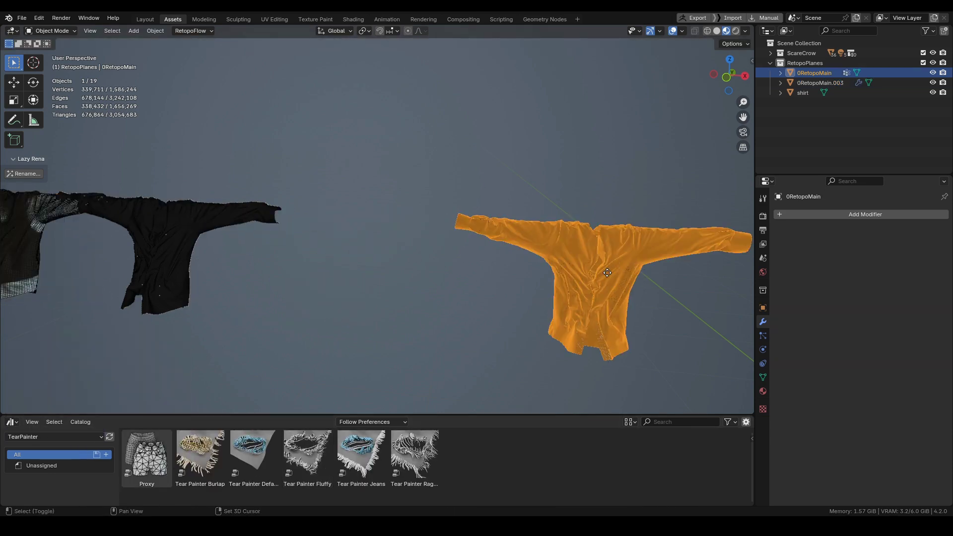
key(g)
key(x)
click(419, 257)
- Add the Proxy modifier to the new duplicate shirt with Min Detail 0.620 and apply it to the mesh
scroll(427, 278, up, 3)
drag(146, 456, 376, 222)
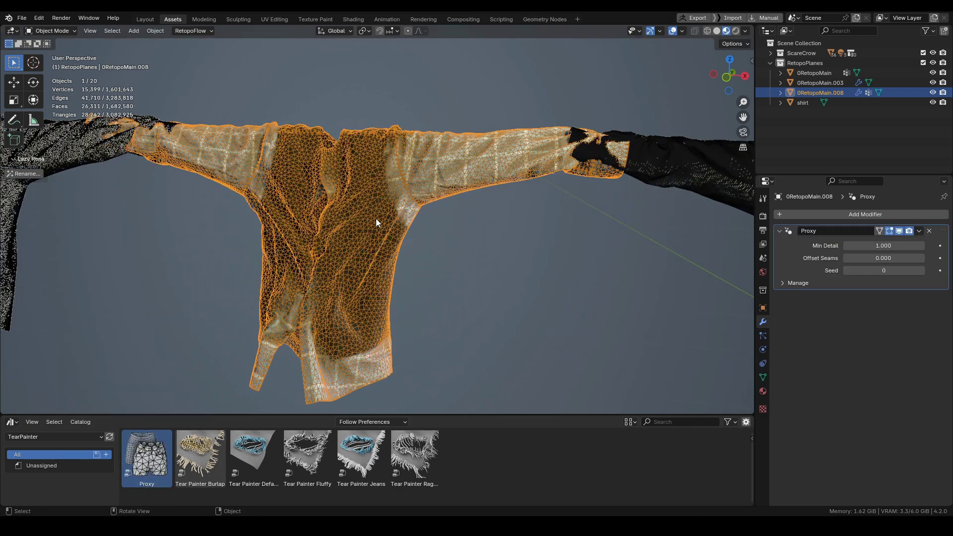
scroll(406, 245, up, 2)
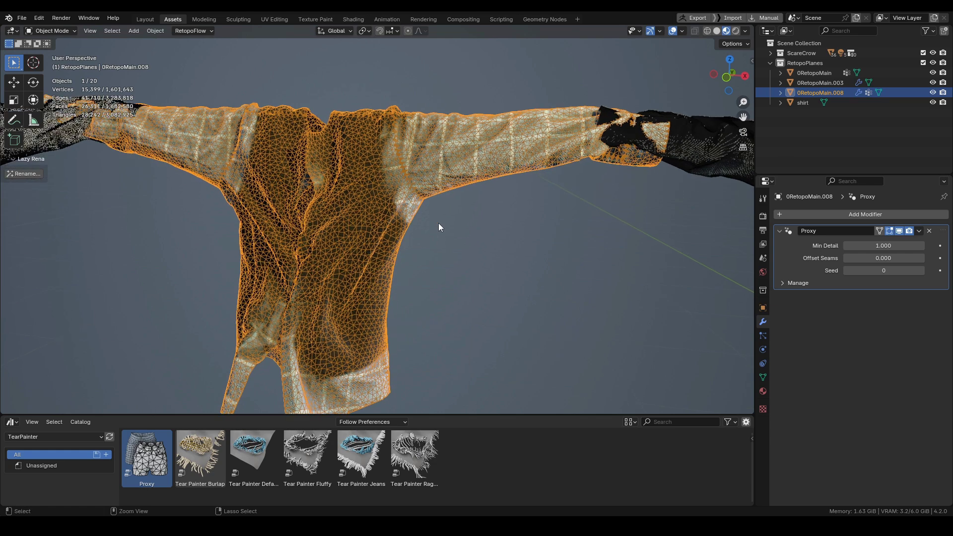
mouse_move(883, 245)
mouse_down()
mouse_move(863, 246)
mouse_move(893, 246)
mouse_up()
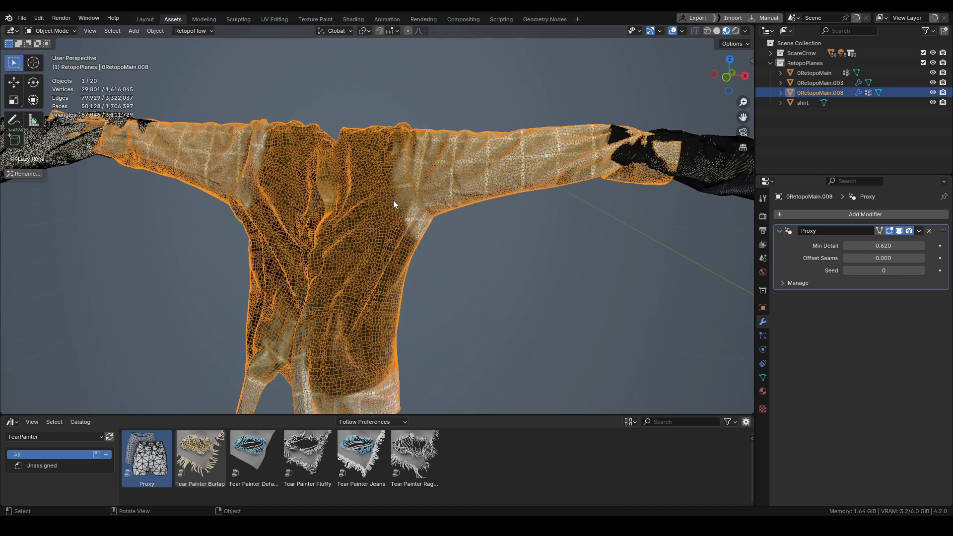
scroll(393, 200, up, 2)
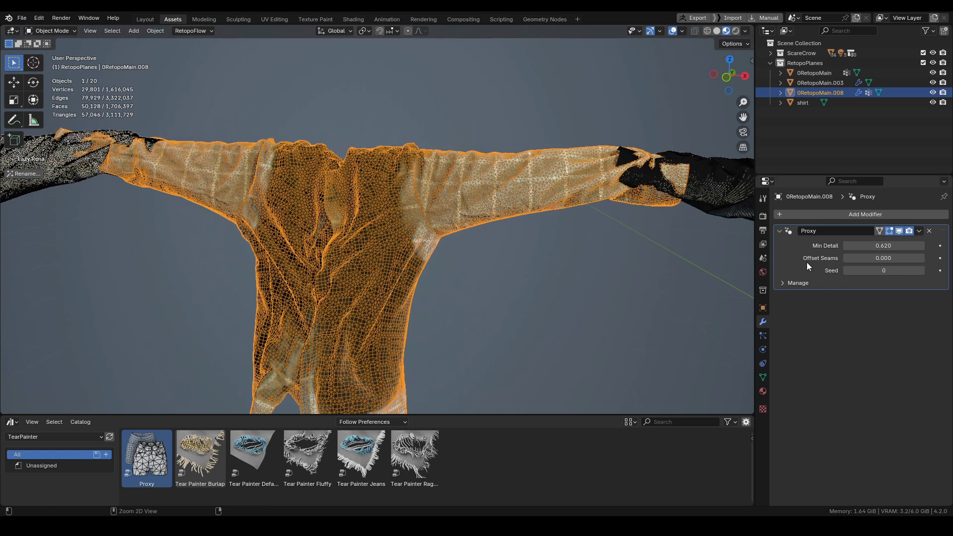
key(ctrl+a)
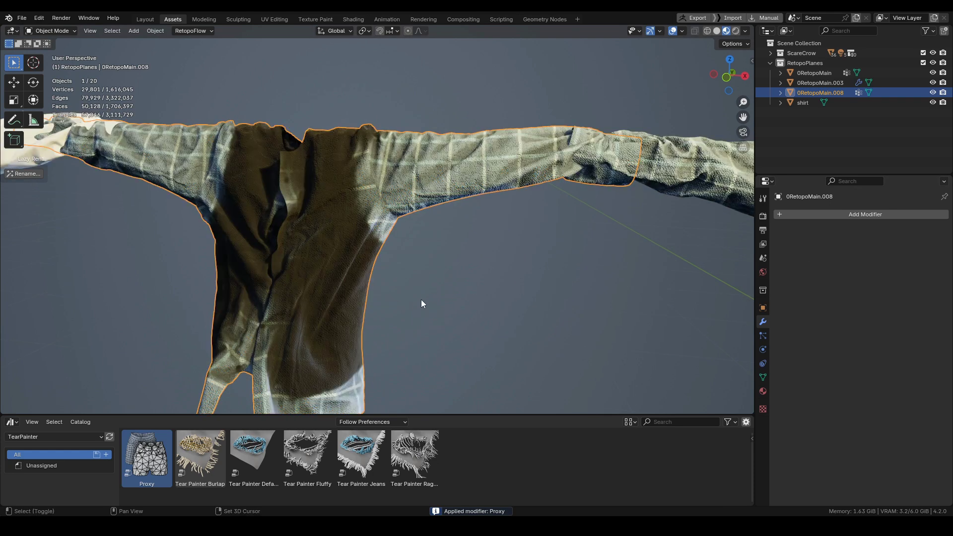
- Add the Tear Painter Default preset to the proxy shirt and set its Tear Vertex Group to Group
mouse_move(252, 463)
mouse_down()
mouse_move(331, 273)
mouse_move(398, 192)
mouse_move(442, 194)
mouse_up()
click(882, 272)
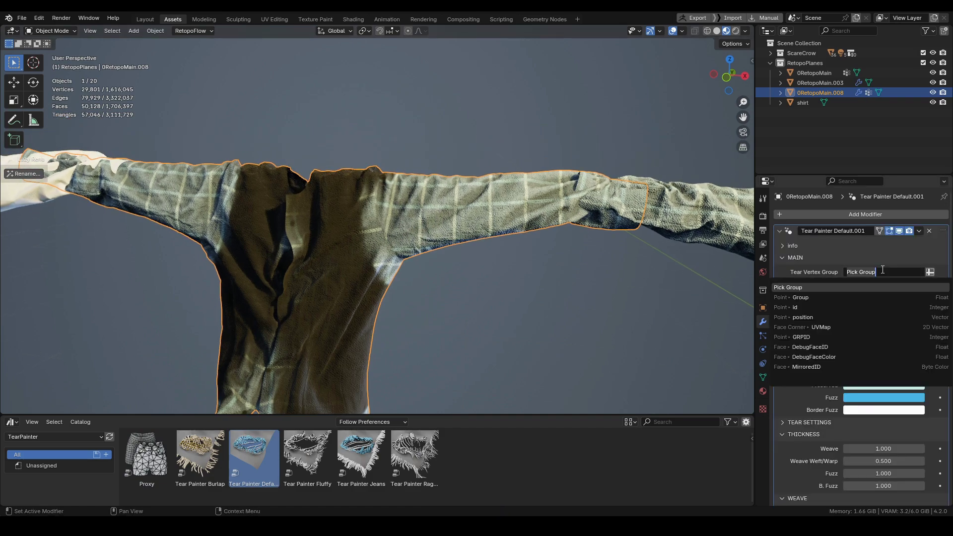
click(816, 297)
scroll(458, 222, up, 3)
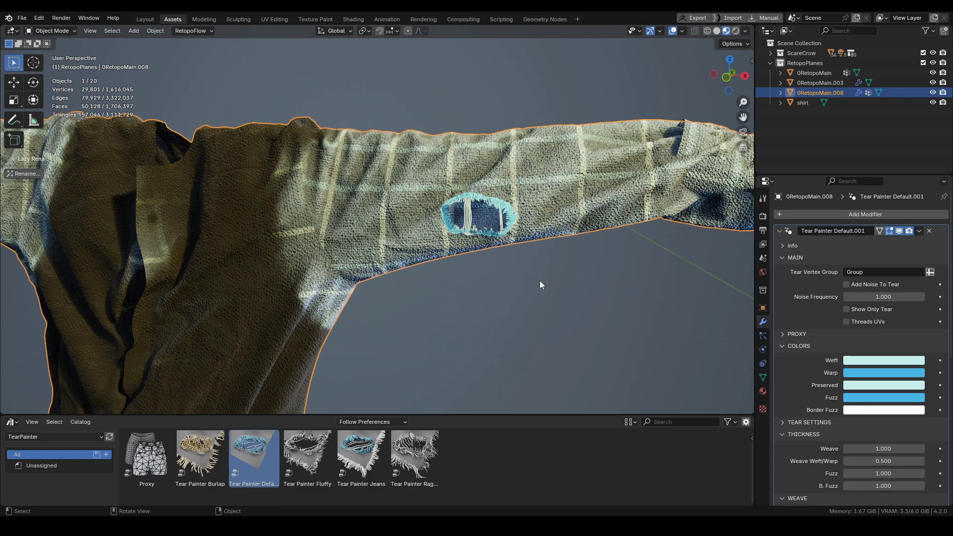
- Weight paint two more tears on the proxy shirt's sleeve, one on each side of the existing tear, and return to Object Mode
key(ctrl+Tab)
click(437, 215)
mouse_move(393, 171)
mouse_down()
mouse_move(375, 181)
mouse_move(396, 174)
mouse_move(368, 167)
mouse_up()
mouse_move(620, 192)
mouse_down()
mouse_move(585, 184)
mouse_move(607, 182)
mouse_up()
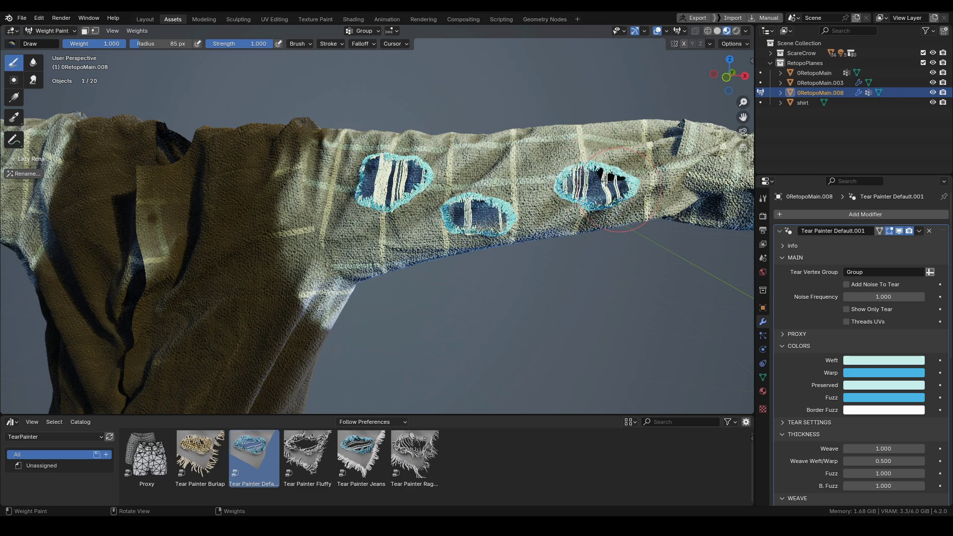
shift+middle_drag(569, 219, 479, 210)
scroll(397, 211, down, 6)
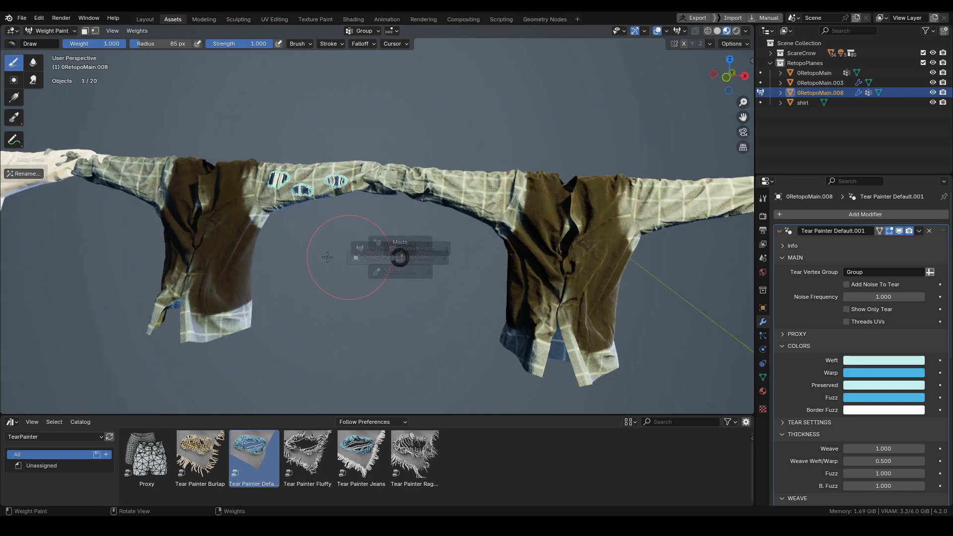
key(ctrl+Tab)
shift+middle_drag(532, 231, 570, 253)
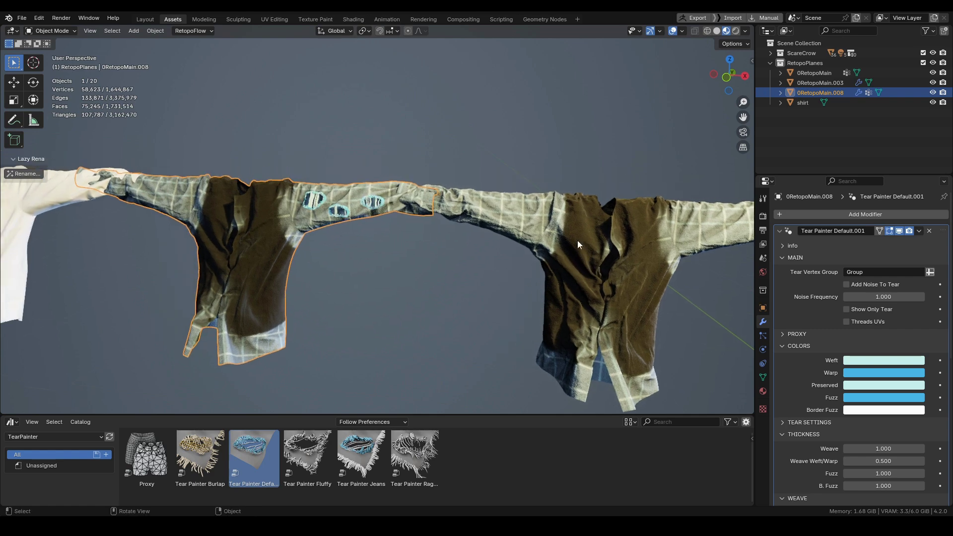
- Disable the proxy shirt's Tear Painter modifier in the viewport and copy the modifier to the dense 0RetopoMain shirt
click(541, 245)
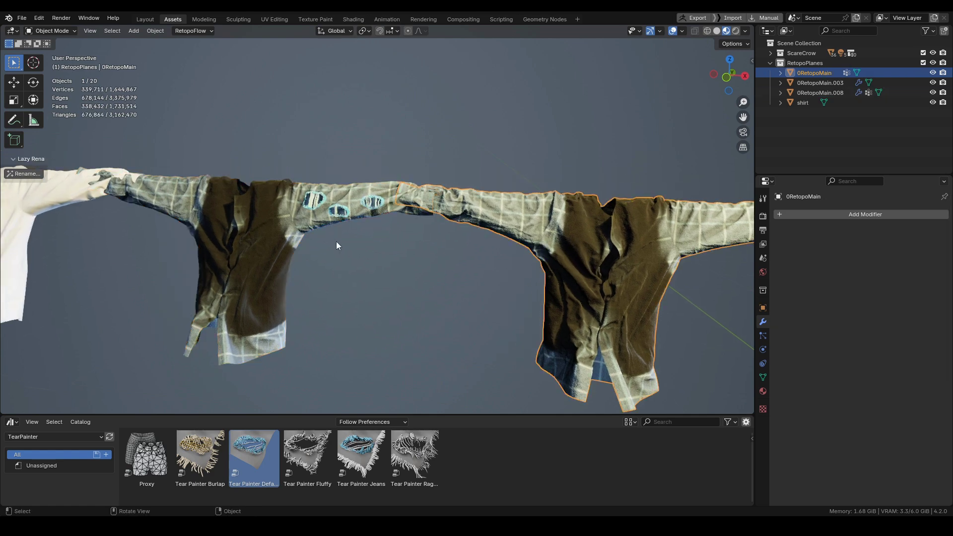
shift+click(256, 243)
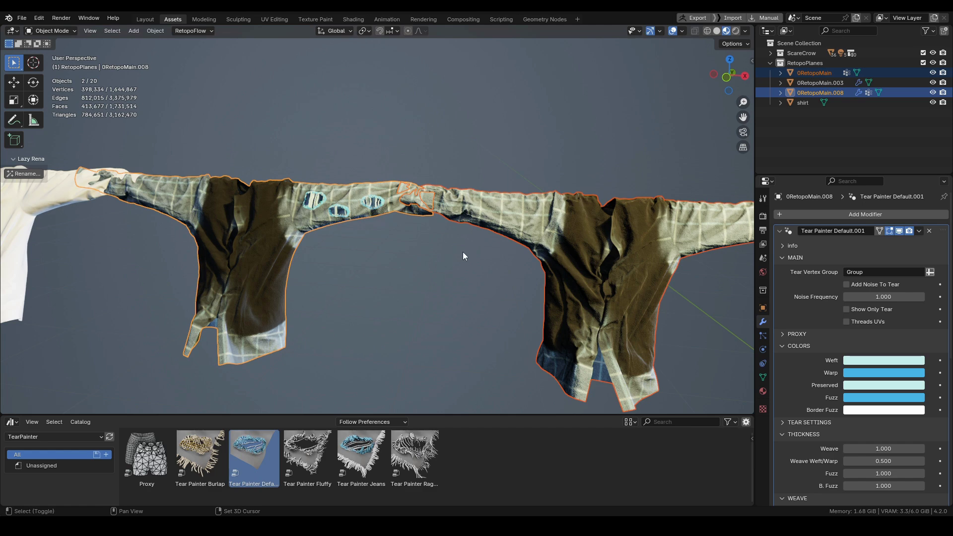
scroll(464, 282, up, 3)
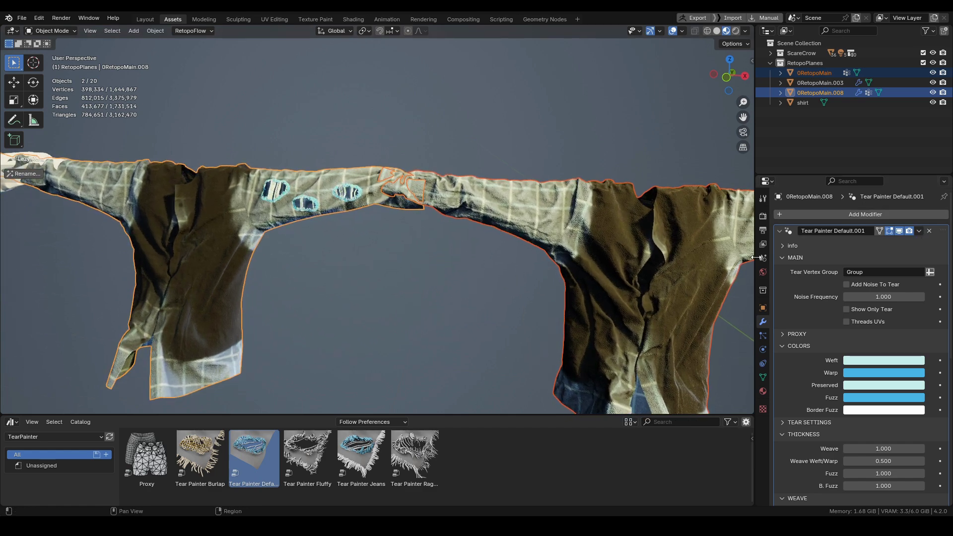
click(899, 231)
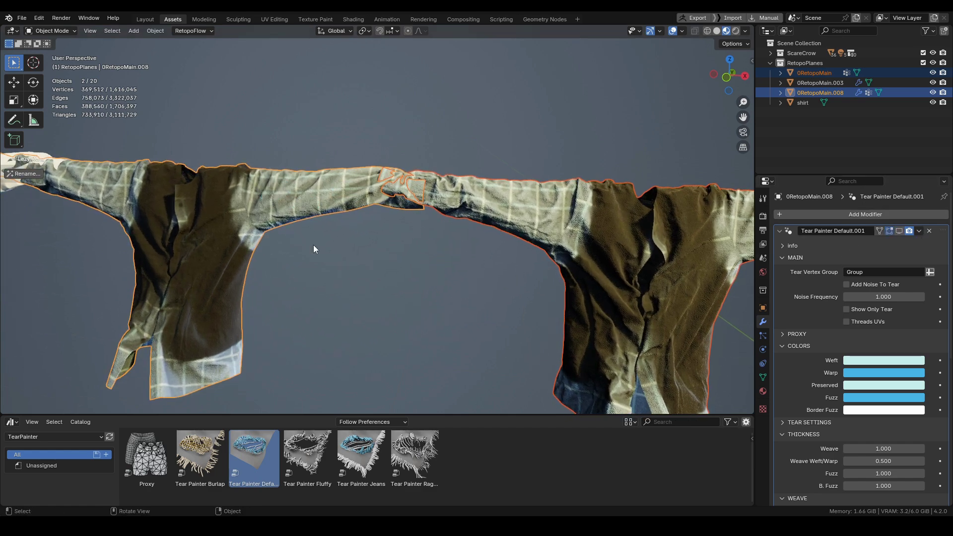
click(918, 231)
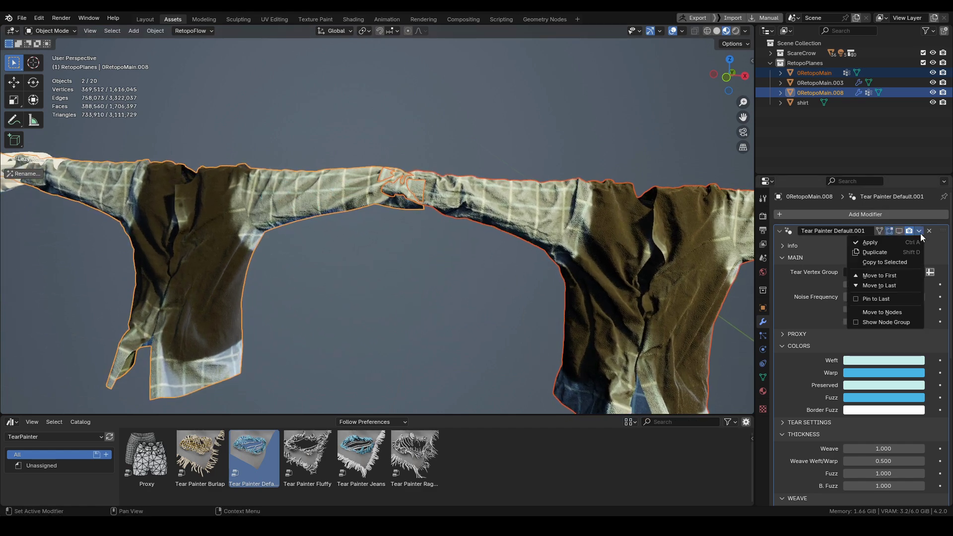
click(873, 262)
shift+middle_drag(593, 281, 453, 224)
- Enable Proxy Transfer in 0RetopoMain's Tear Painter modifier and pick the 0RetopoMain.008 shirt as its Proxy object
click(516, 237)
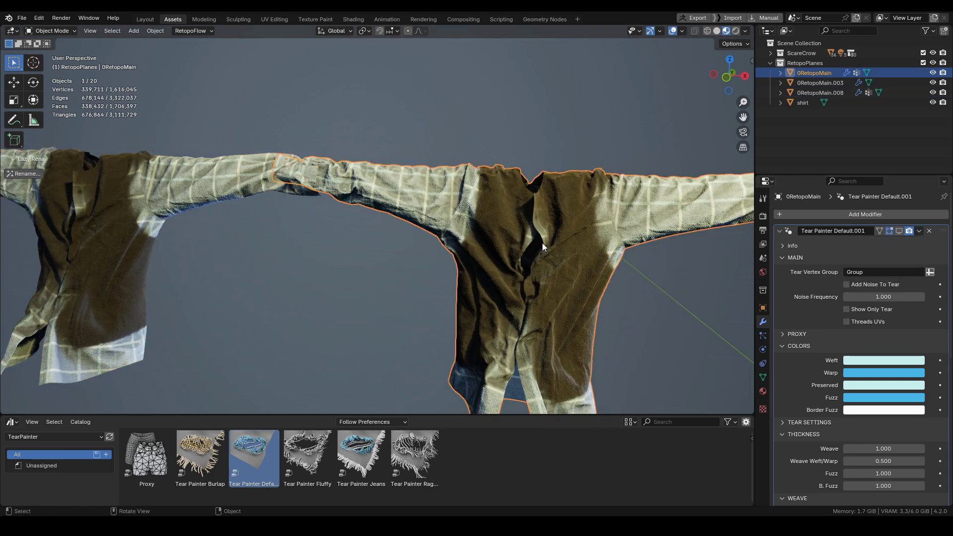
shift+middle_drag(542, 243, 501, 225)
click(813, 336)
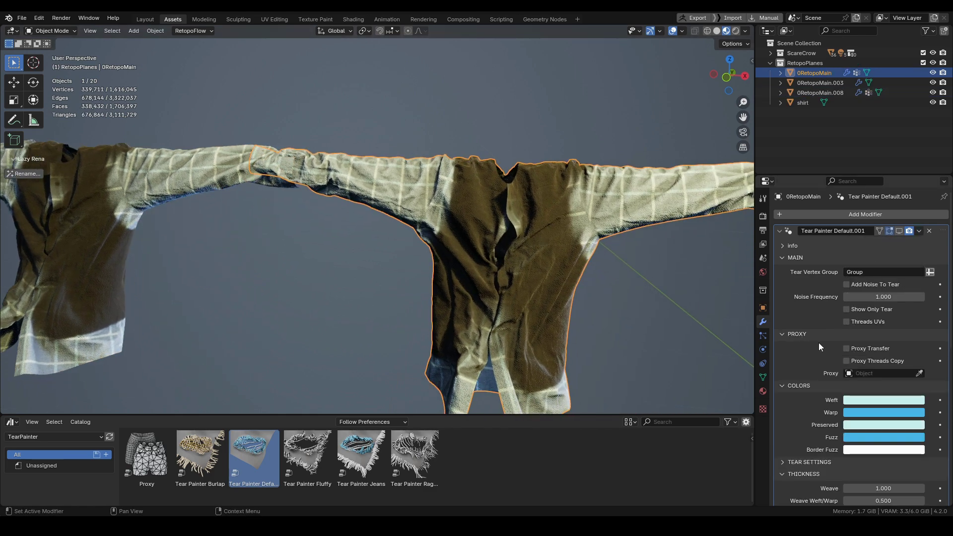
click(846, 348)
click(919, 373)
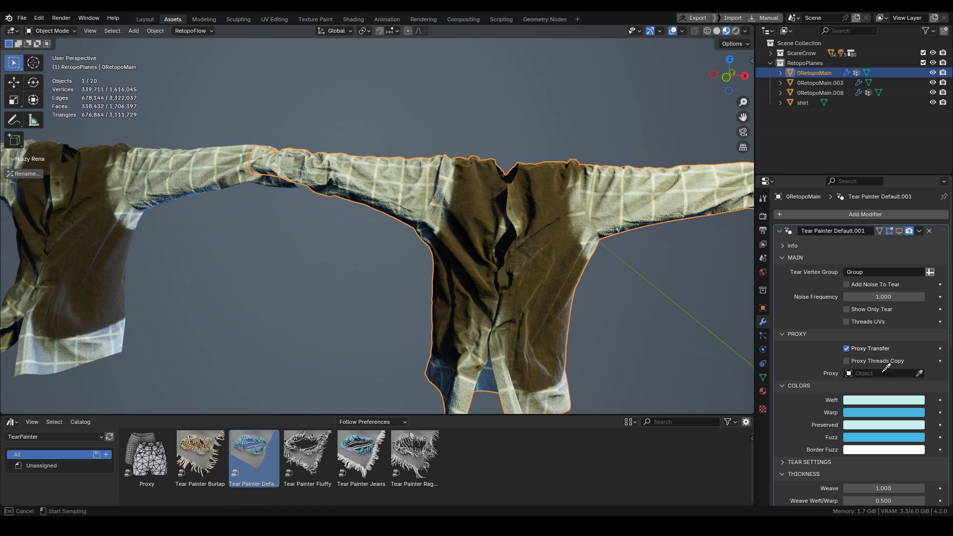
click(97, 249)
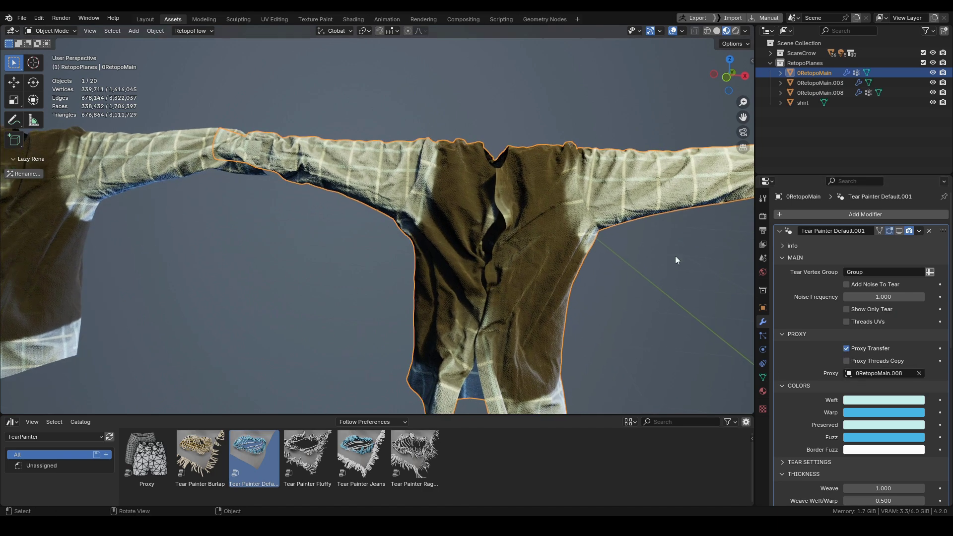
- Disable the 0RetopoMain.008 proxy shirt as the active selection by selecting the dense 0RetopoMain shirt, and enable its Tear Painter modifier in the viewport
ctrl+middle_drag(346, 250, 327, 268)
click(90, 208)
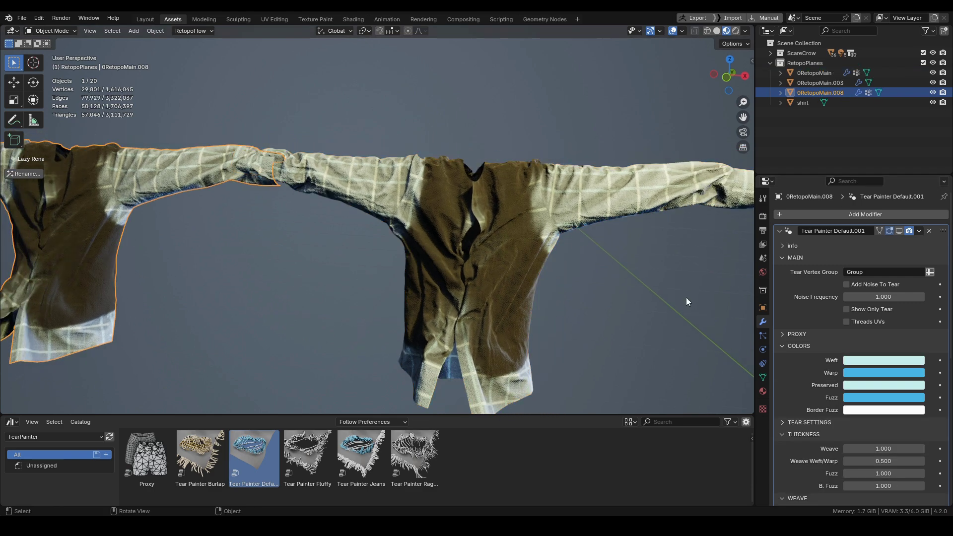
click(557, 237)
click(899, 231)
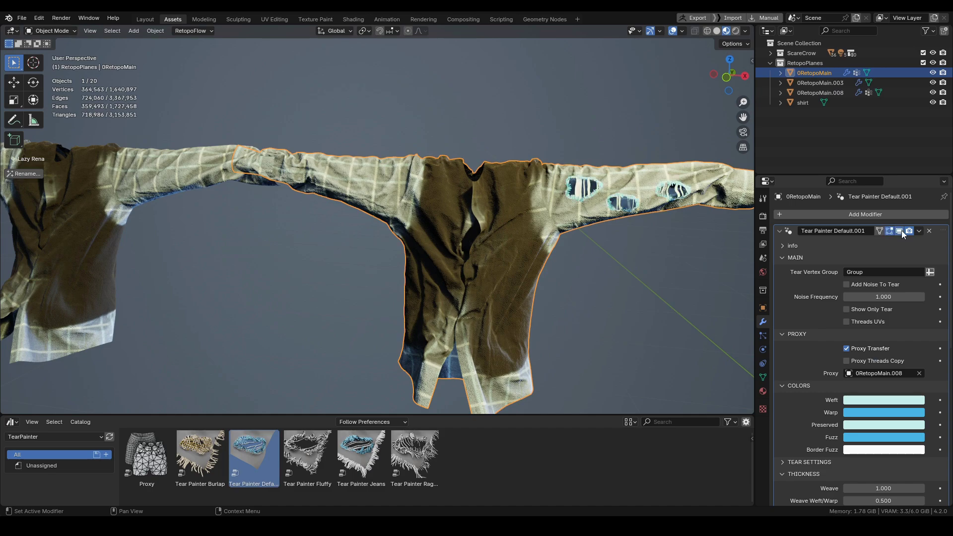
shift+middle_drag(635, 194, 520, 156)
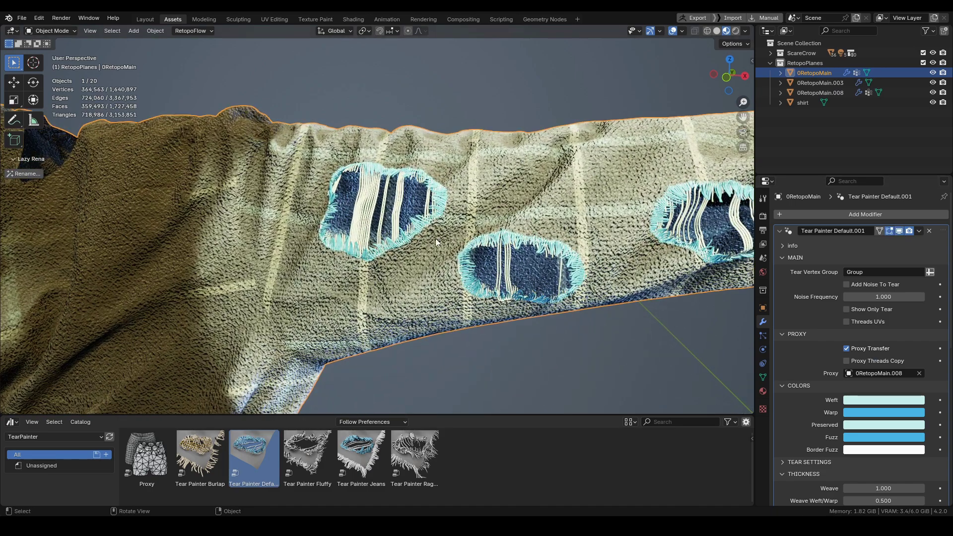
- Enable Proxy Threads Copy on the dense shirt's modifier, inspect the threads in the sleeve tears up close, and turn the option off again
click(846, 360)
ctrl+middle_drag(451, 191, 432, 183)
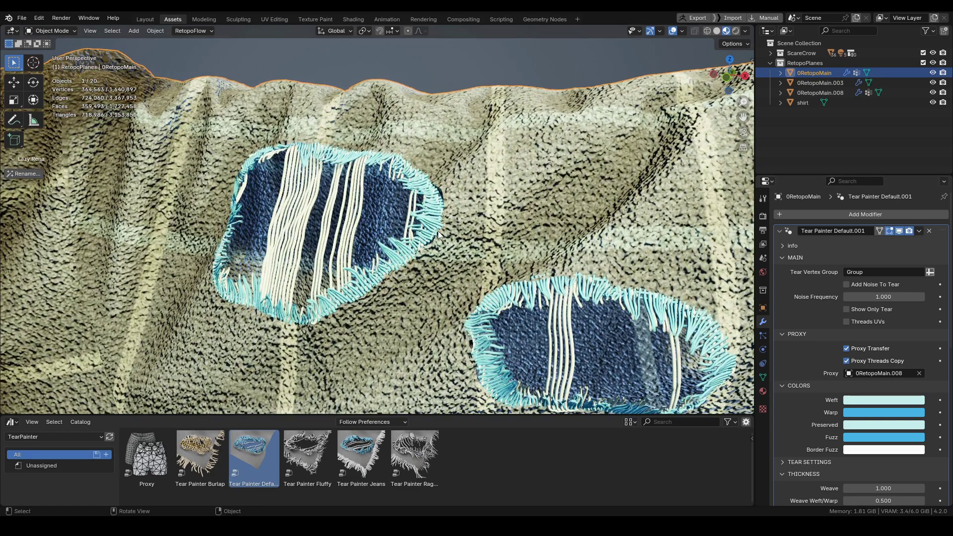
shift+middle_drag(476, 294, 433, 235)
ctrl+middle_drag(432, 235, 432, 253)
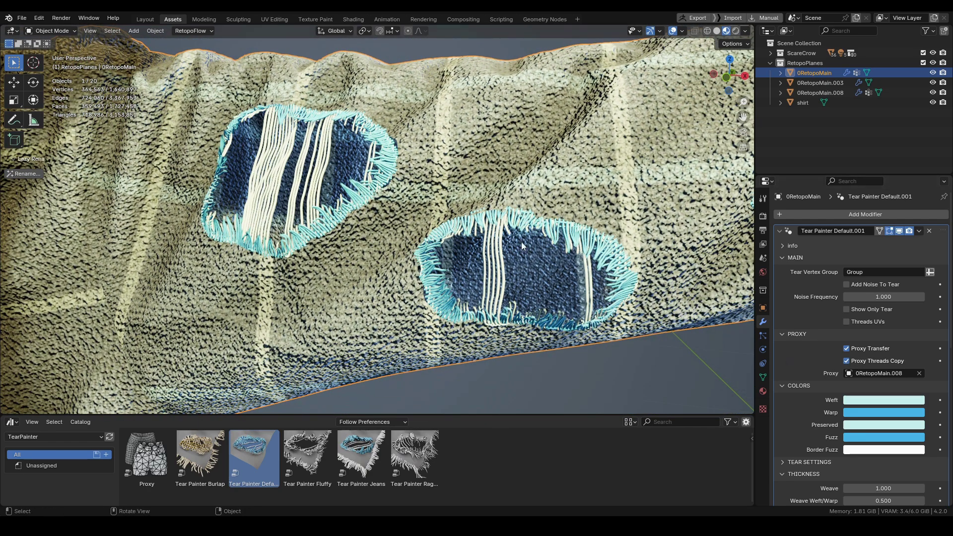
click(845, 360)
mouse_move(363, 207)
ctrl+middle_down()
mouse_move(392, 299)
mouse_move(403, 299)
ctrl+middle_up()
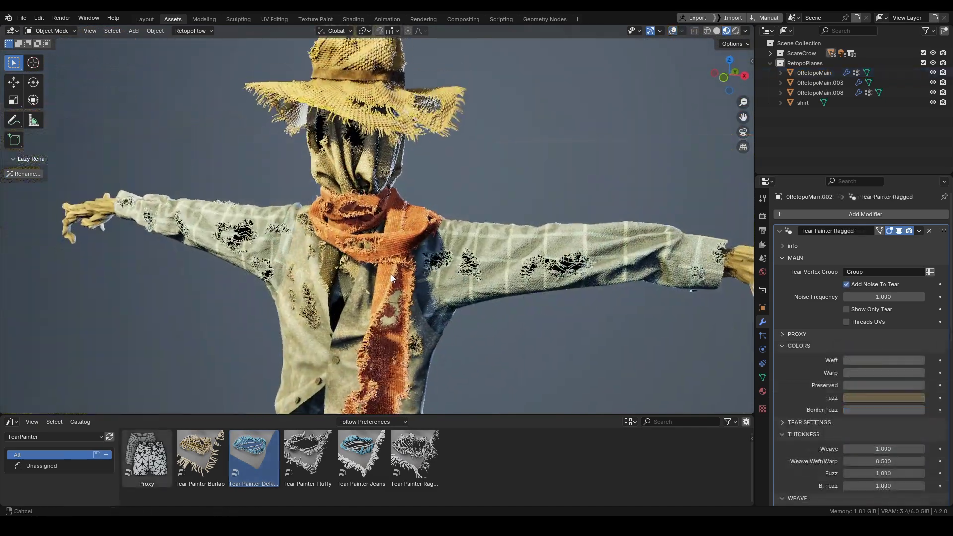
middle_drag(391, 274, 394, 285)
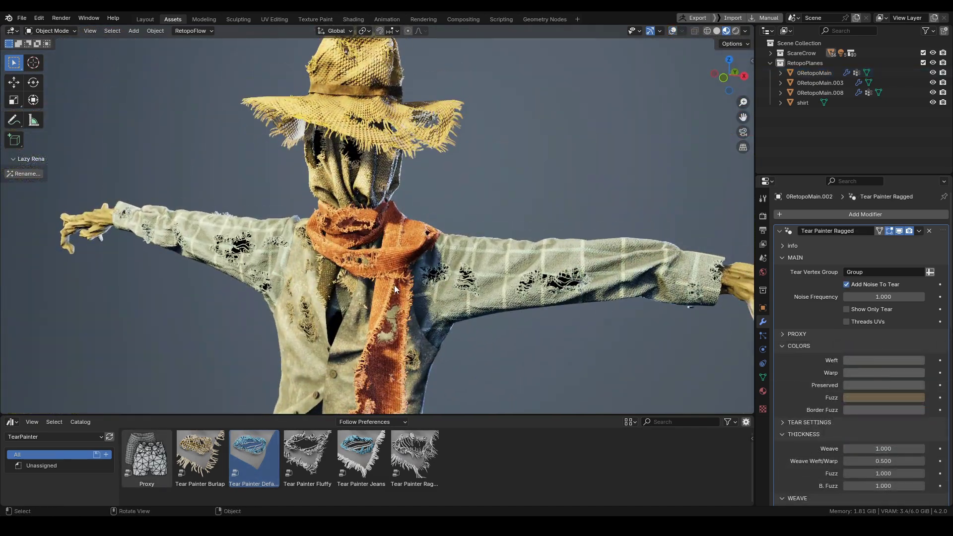